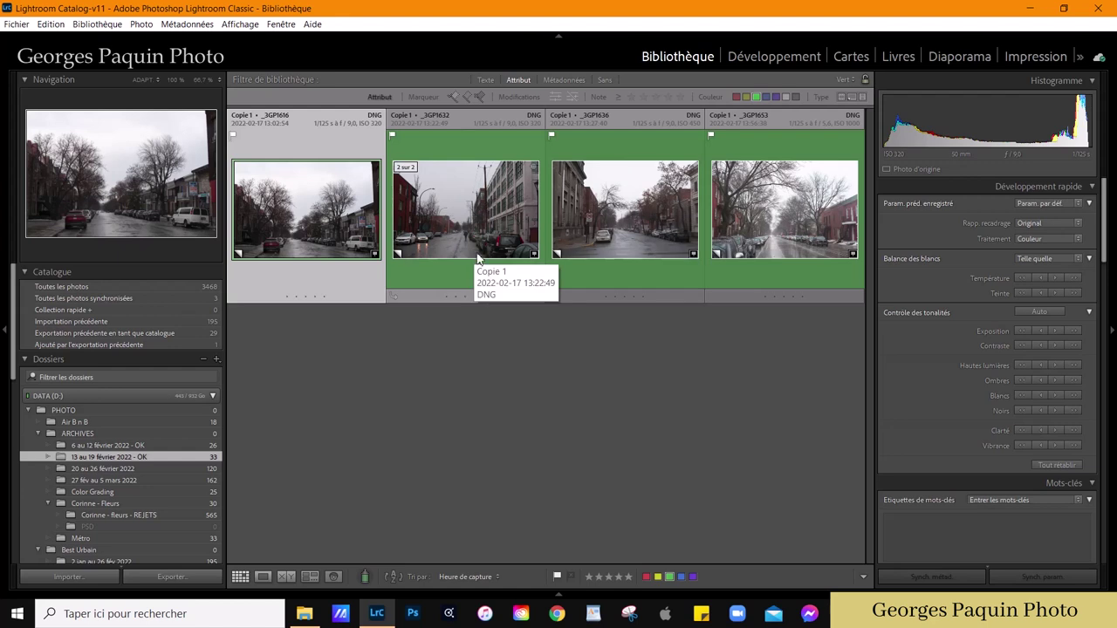
# Step: Browse the street photos, then open the stone-building shot in Développement
pyautogui.click(642, 237)
pyautogui.doubleClick(345, 242)
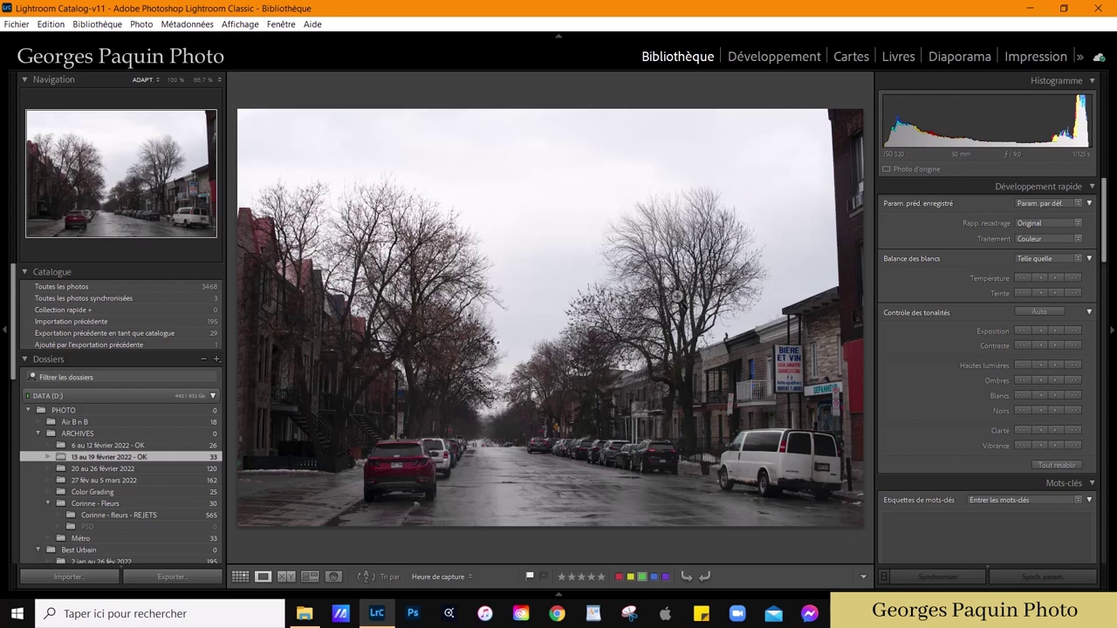
pyautogui.press('Right')
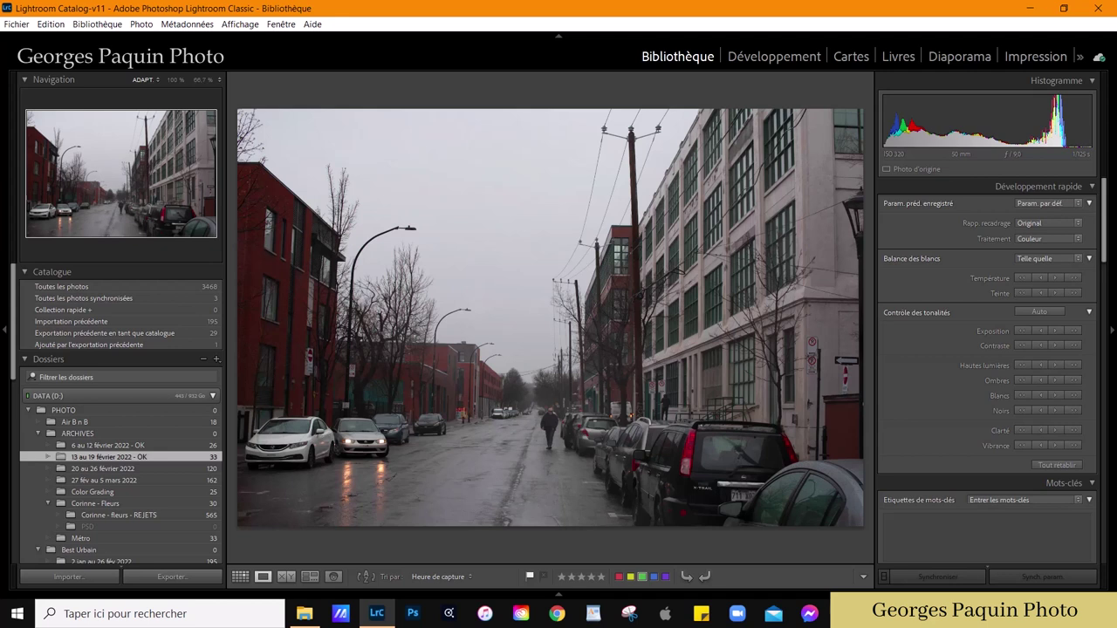
pyautogui.press('Right')
pyautogui.press('Right')
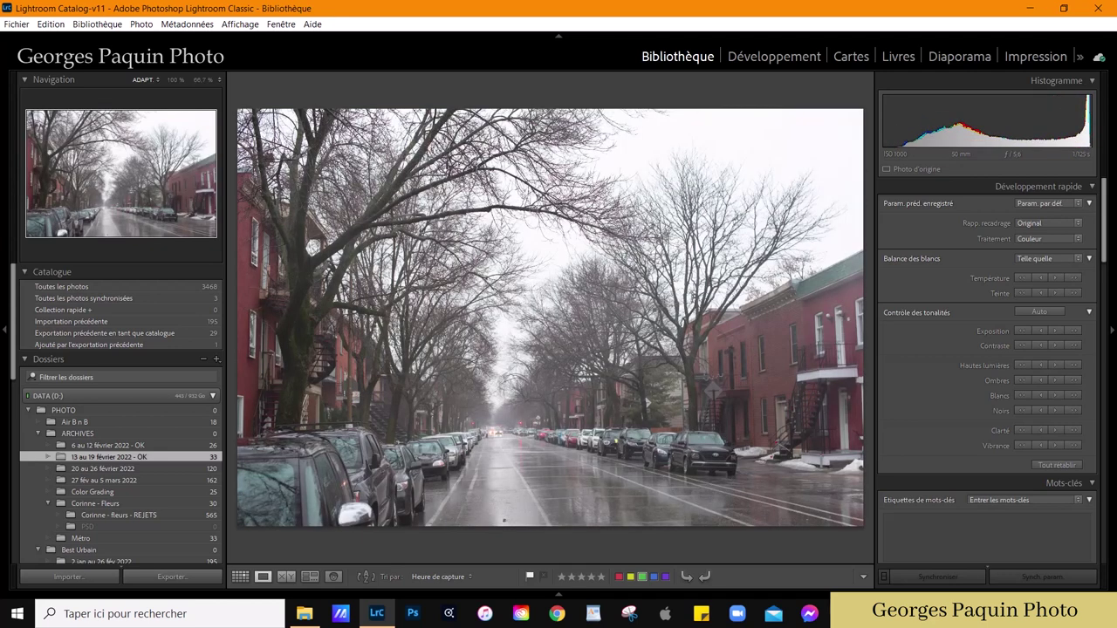
pyautogui.press('g')
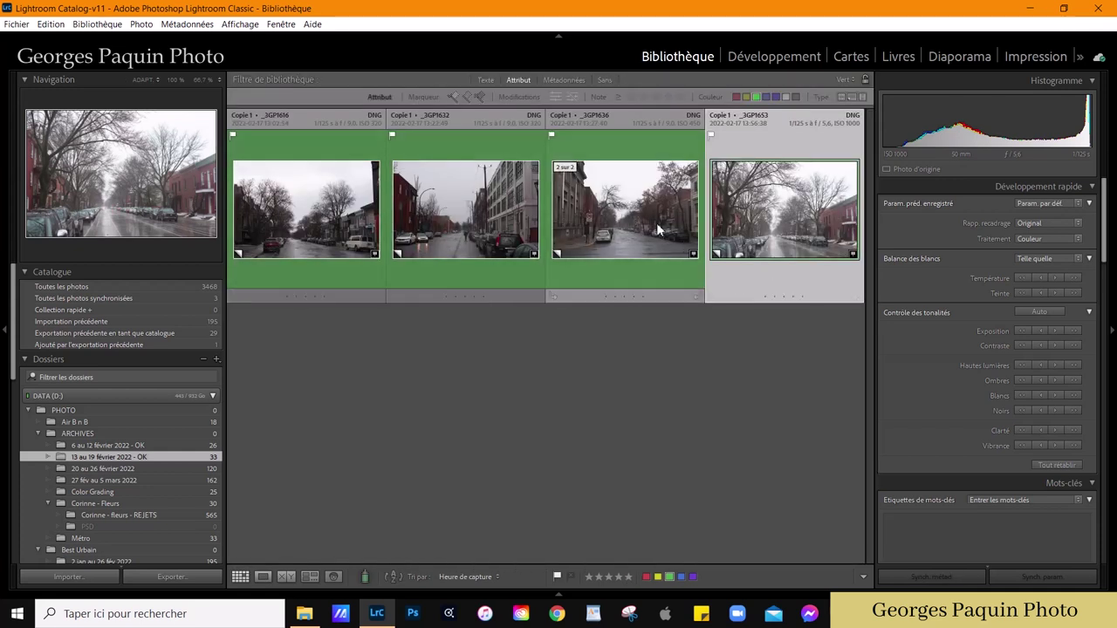
pyautogui.doubleClick(619, 245)
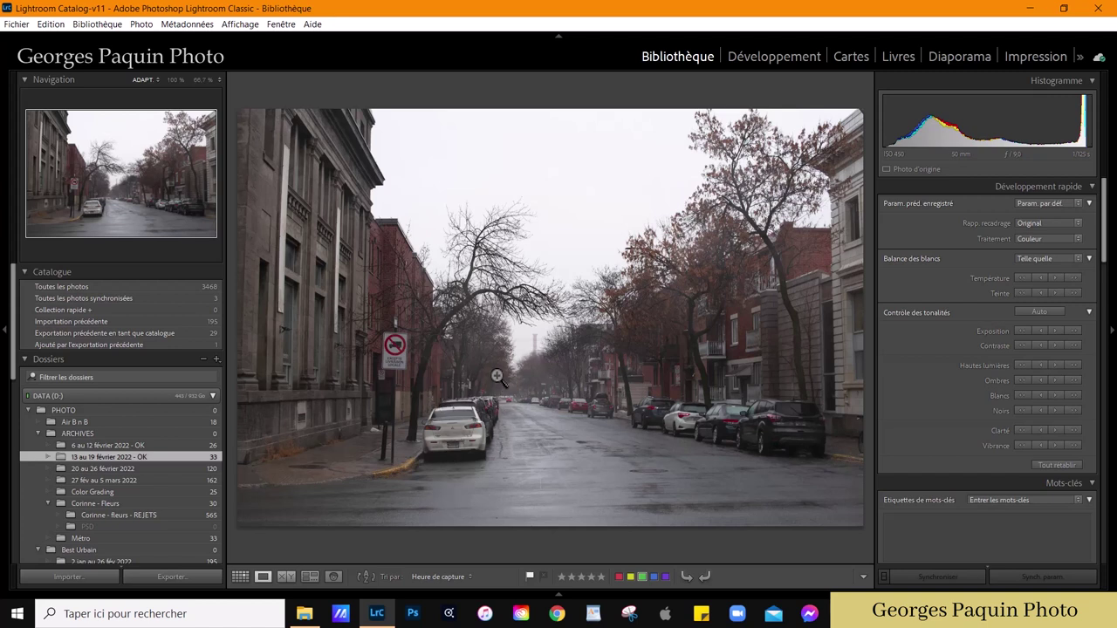
pyautogui.click(779, 59)
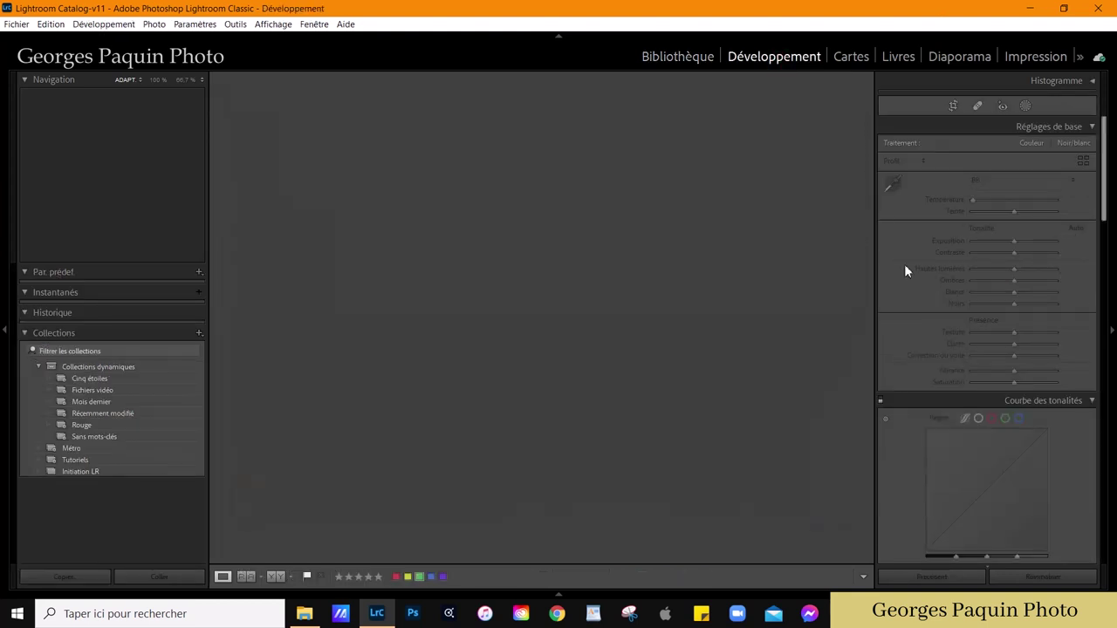
# Step: Convert the photo to Noir/blanc and switch the tone curve to point editing
pyautogui.scroll(3, 905, 264)
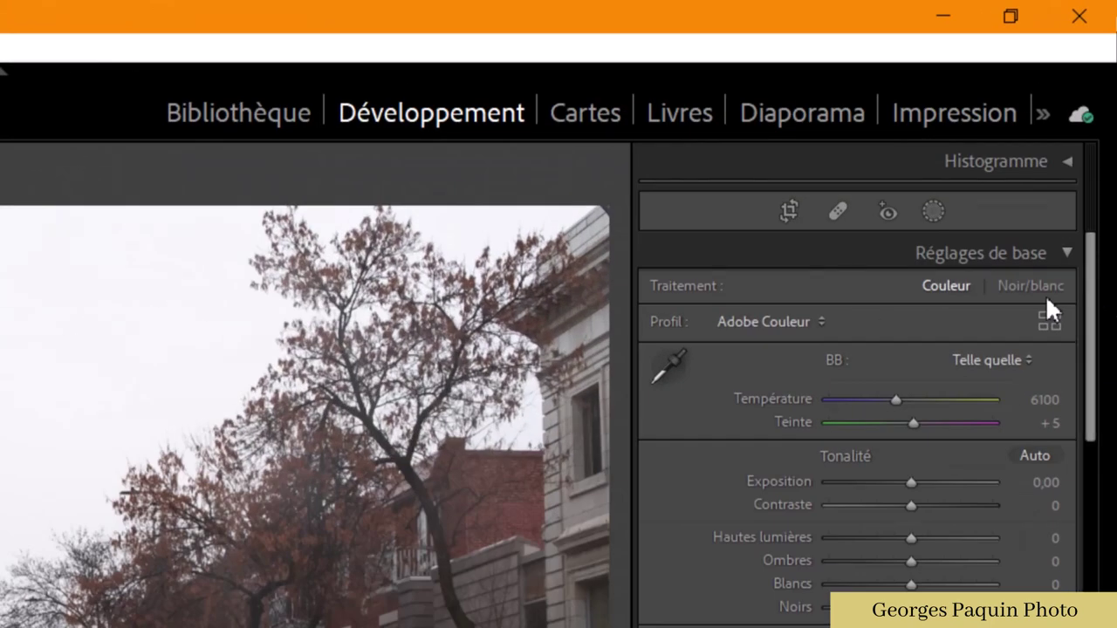
pyautogui.click(1029, 283)
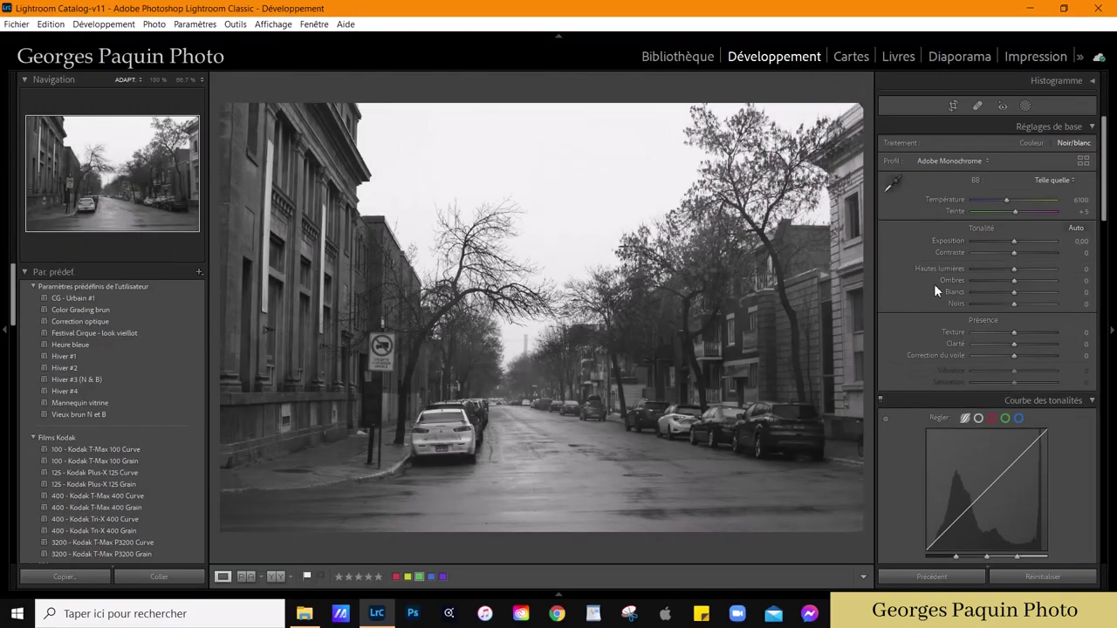
pyautogui.scroll(-2, 904, 259)
pyautogui.scroll(-3, 904, 259)
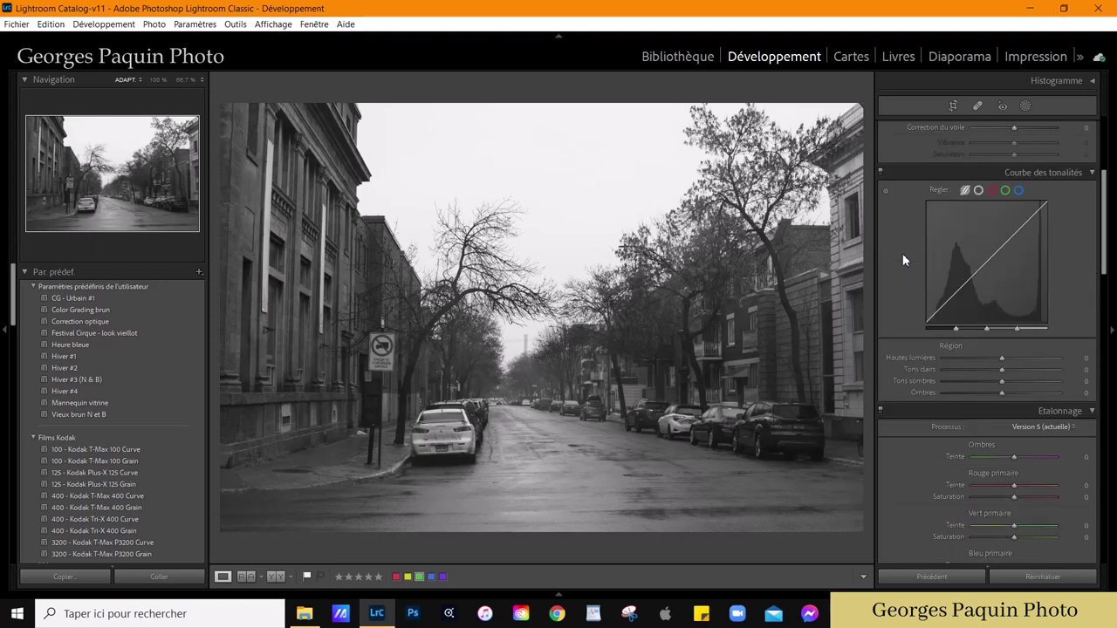
pyautogui.click(978, 190)
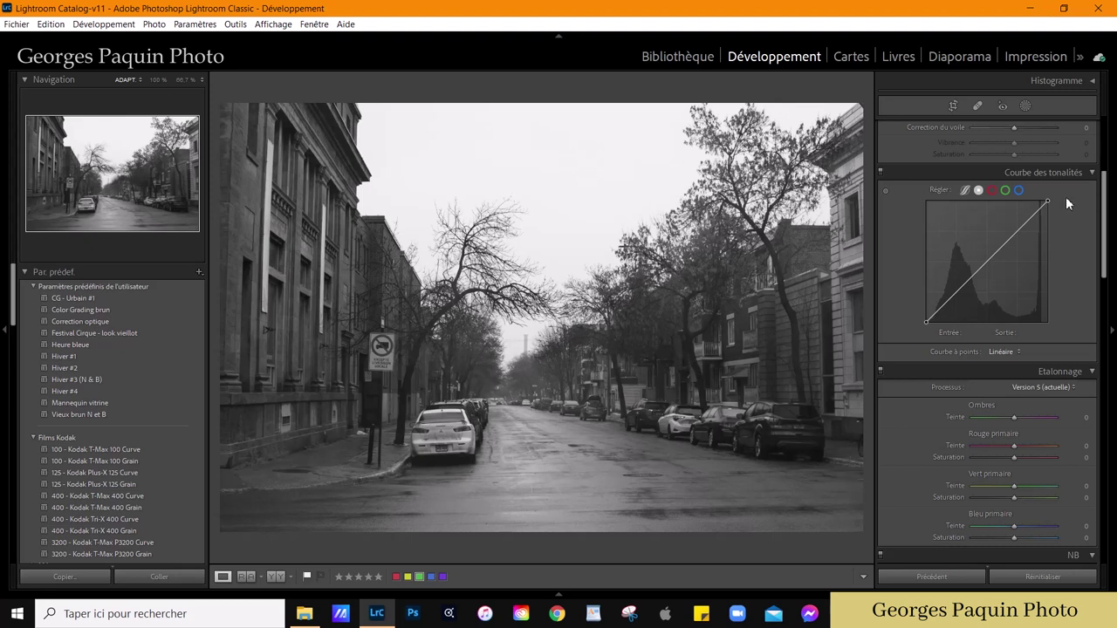
# Step: Reset the tone curve channel, then lift highlights (195→211) and shadows (74→91)
pyautogui.moveTo(950, 311); pyautogui.dragTo(938, 316)
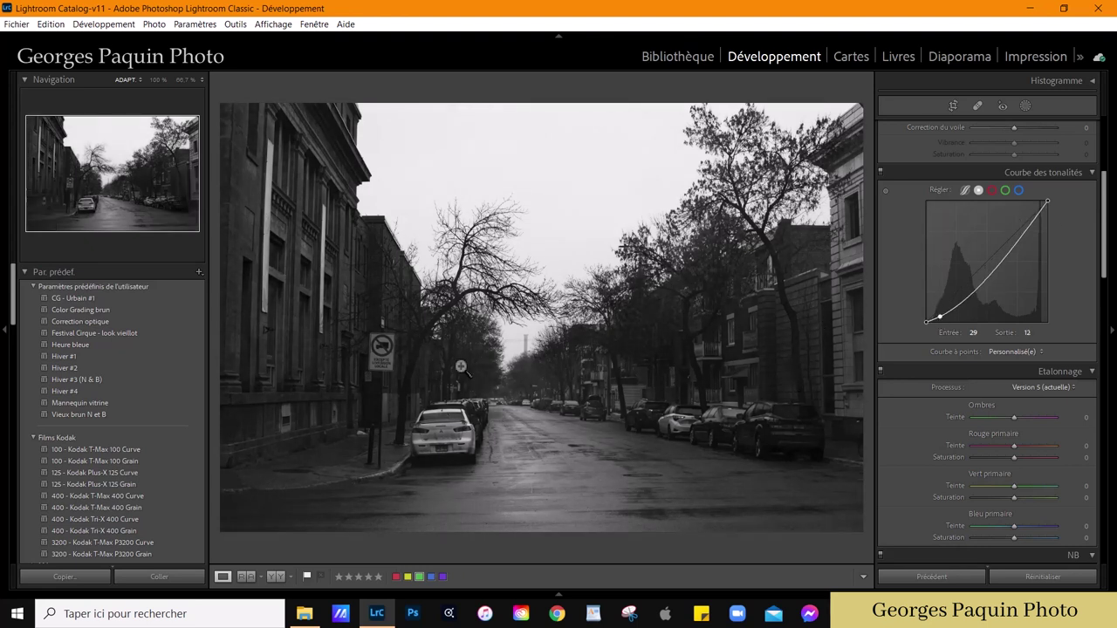
pyautogui.rightClick(962, 244)
pyautogui.click(972, 250)
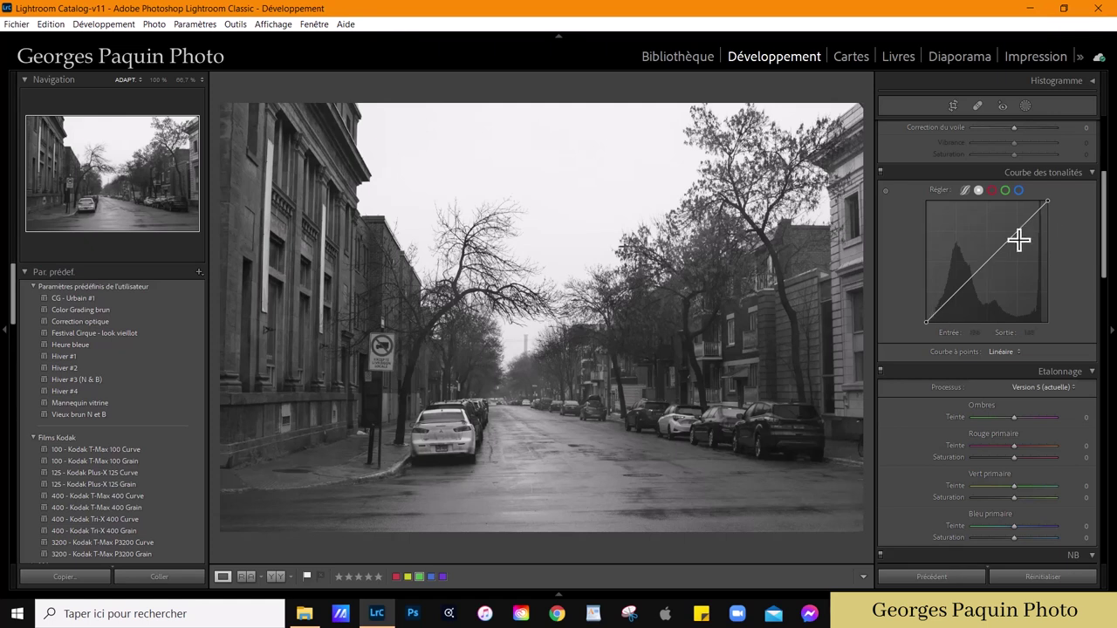
pyautogui.moveTo(1020, 238)
pyautogui.moveTo(1020, 238); pyautogui.dragTo(1019, 222)
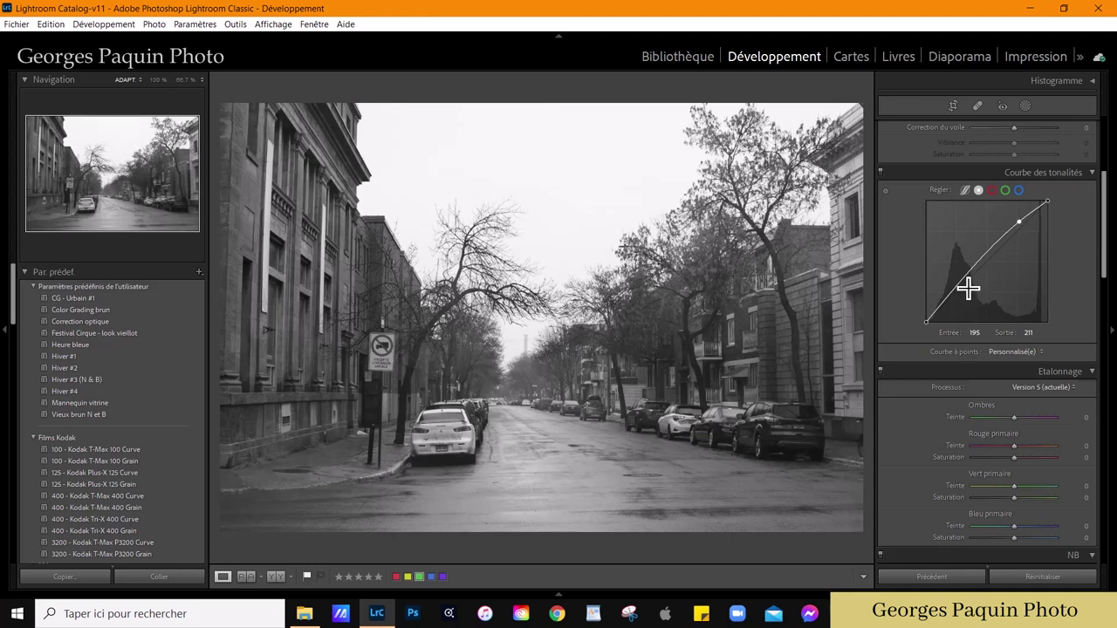
pyautogui.moveTo(959, 286); pyautogui.dragTo(960, 279)
# Step: Set blacks −35, shadows +15, highlights −85, whites −15, exposure −0.20 and contrast +11
pyautogui.scroll(5, 907, 316)
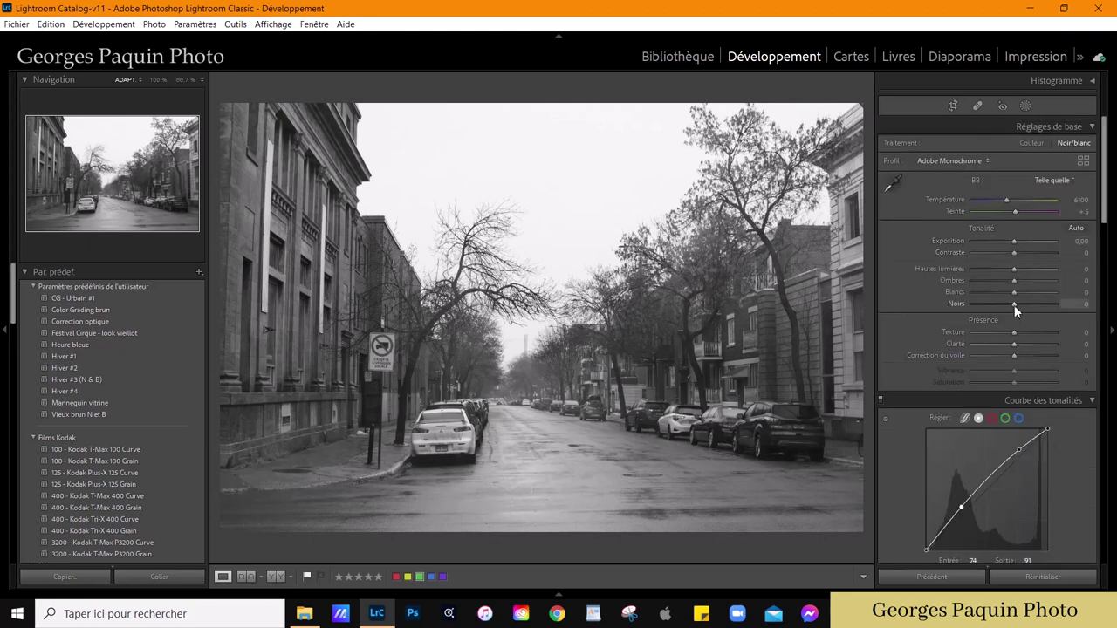
pyautogui.moveTo(1015, 303); pyautogui.dragTo(1000, 304)
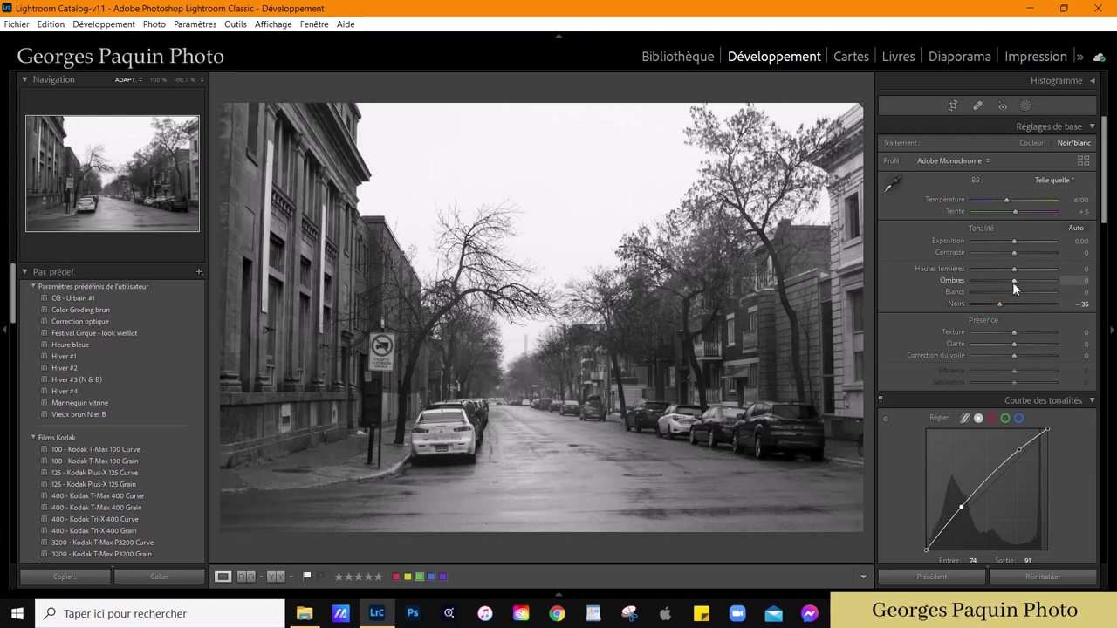
pyautogui.moveTo(1014, 282); pyautogui.dragTo(1021, 282)
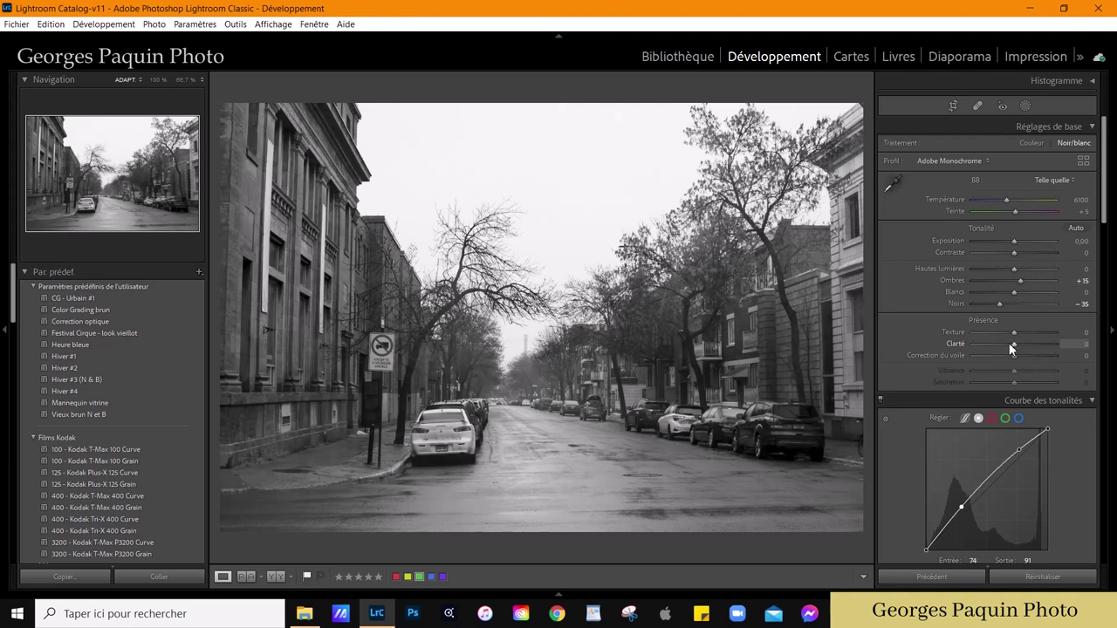
pyautogui.press('Down')
pyautogui.press('Down')
pyautogui.press('Down')
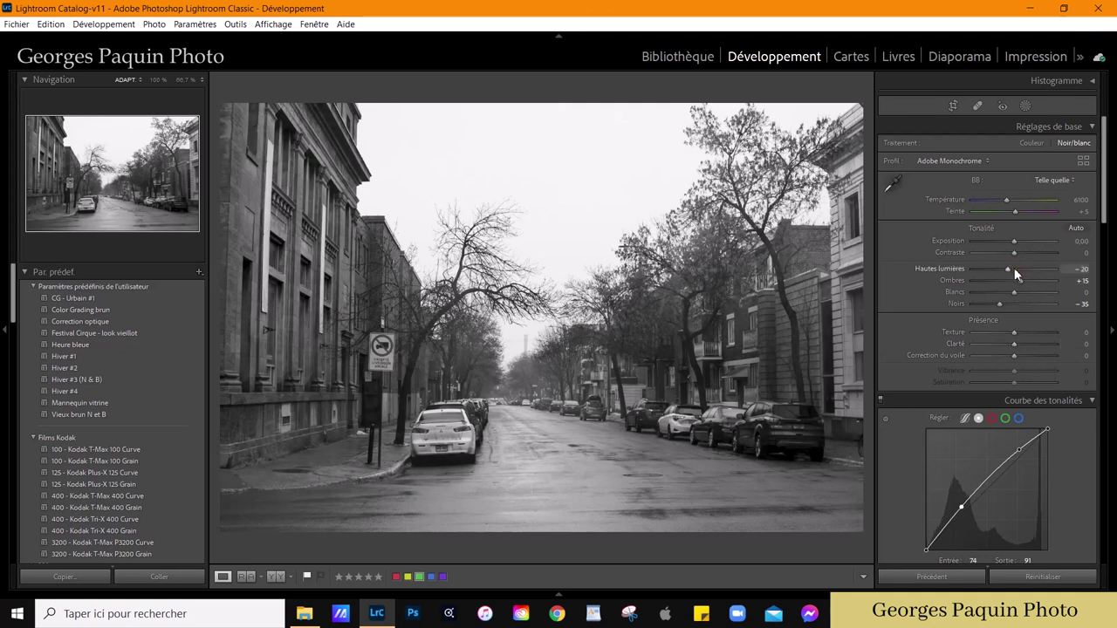
pyautogui.press('Down')
pyautogui.press('Down')
pyautogui.press('Down')
pyautogui.press('Down')
pyautogui.press('Down')
pyautogui.press('Down')
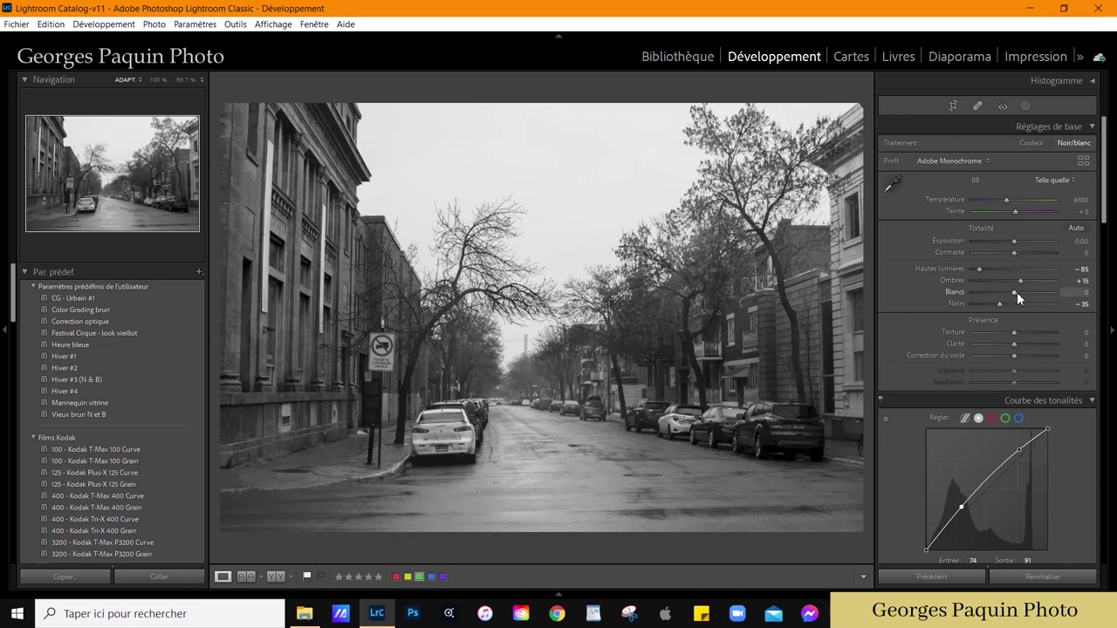
pyautogui.press('Down')
pyautogui.press('Down')
pyautogui.press('Down')
pyautogui.press('Up')
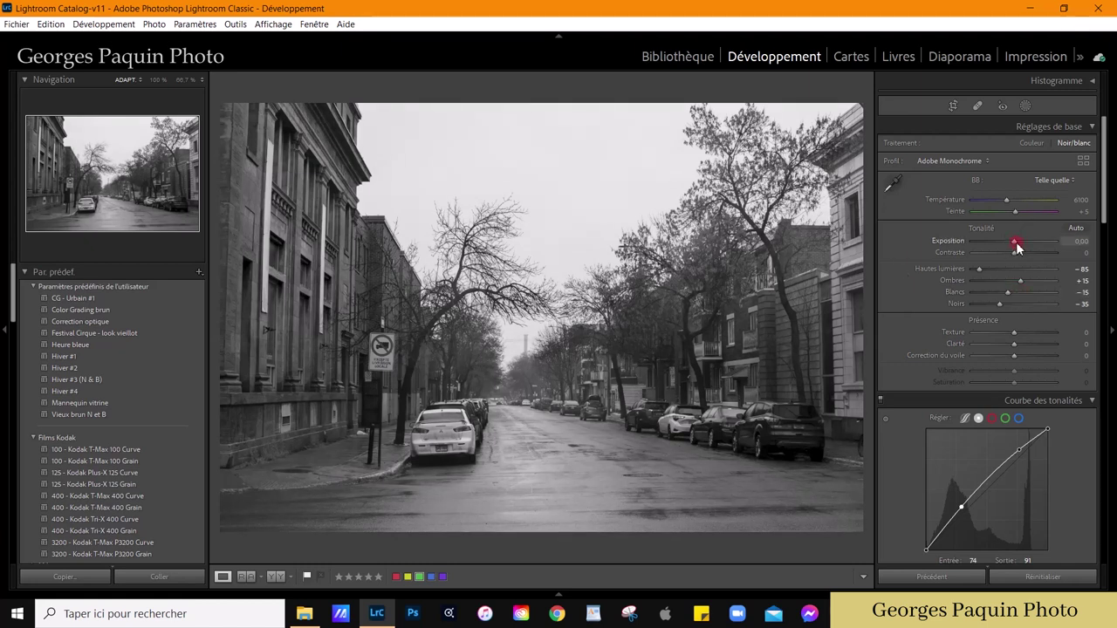
pyautogui.press('Down')
pyautogui.press('Down')
pyautogui.moveTo(1014, 253); pyautogui.dragTo(1019, 252)
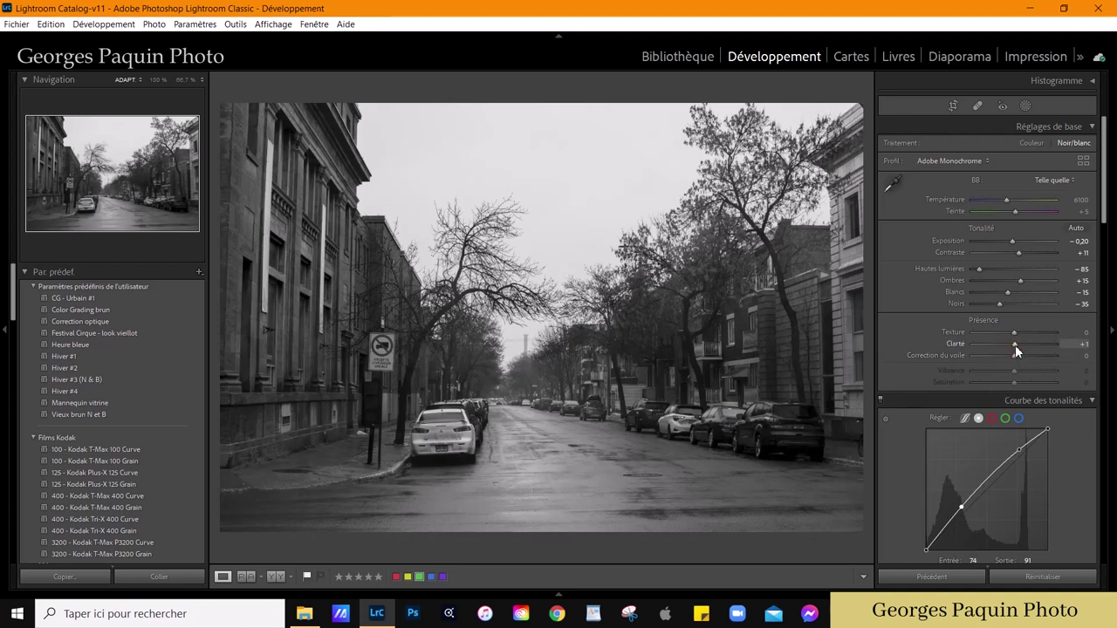
# Step: Adjust clarity and raise texture to +10
pyautogui.hotkey('shift', 'Up')
pyautogui.hotkey('shift', 'Up')
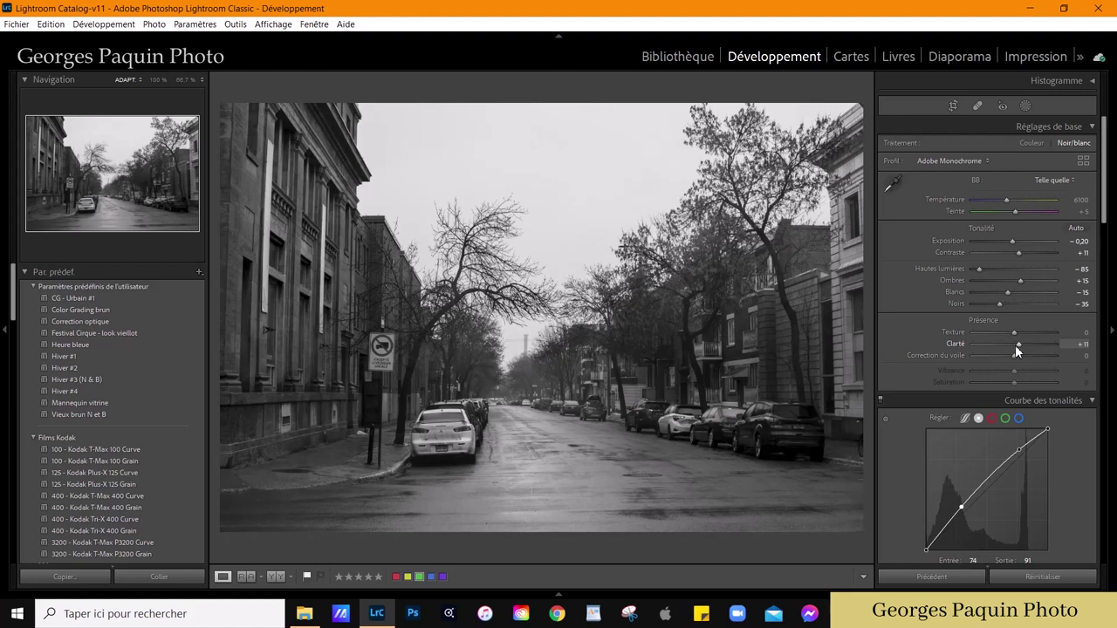
pyautogui.doubleClick(958, 346)
pyautogui.scroll(-1, 1013, 344)
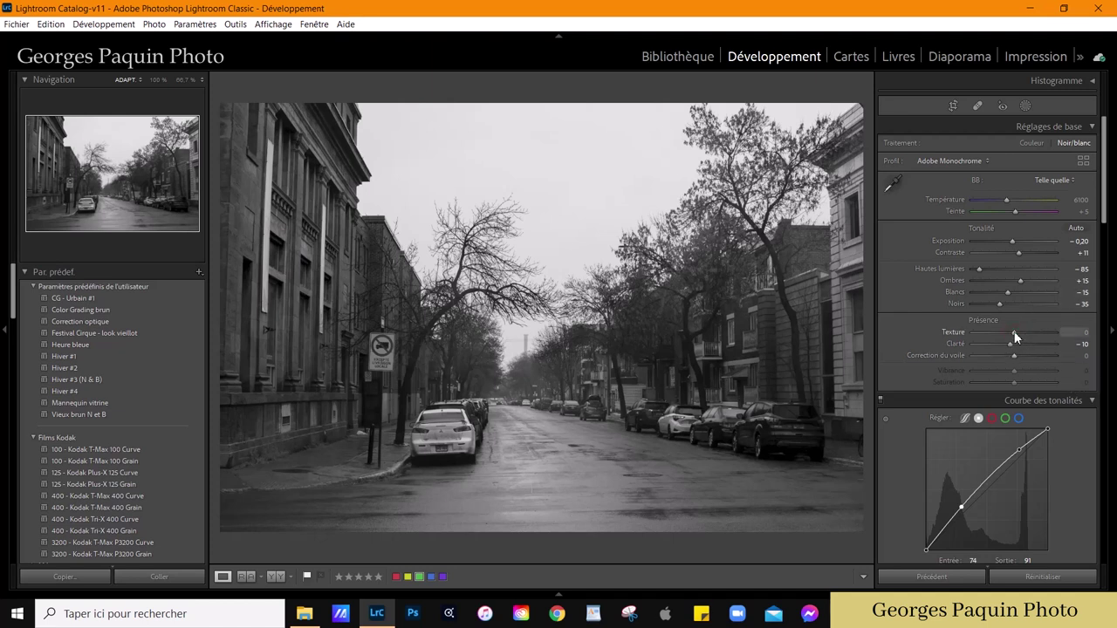
pyautogui.moveTo(1014, 334); pyautogui.dragTo(1016, 334)
# Step: Tint the shadows toward blue with saturation 7 and luminance −20
pyautogui.scroll(-10, 907, 275)
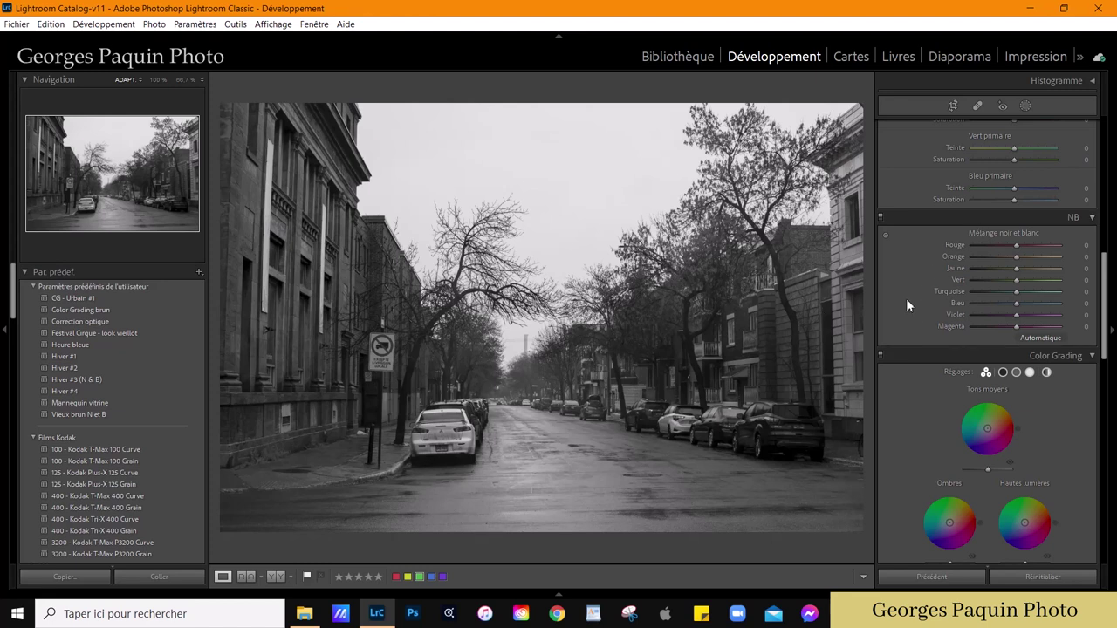
pyautogui.scroll(-3, 904, 296)
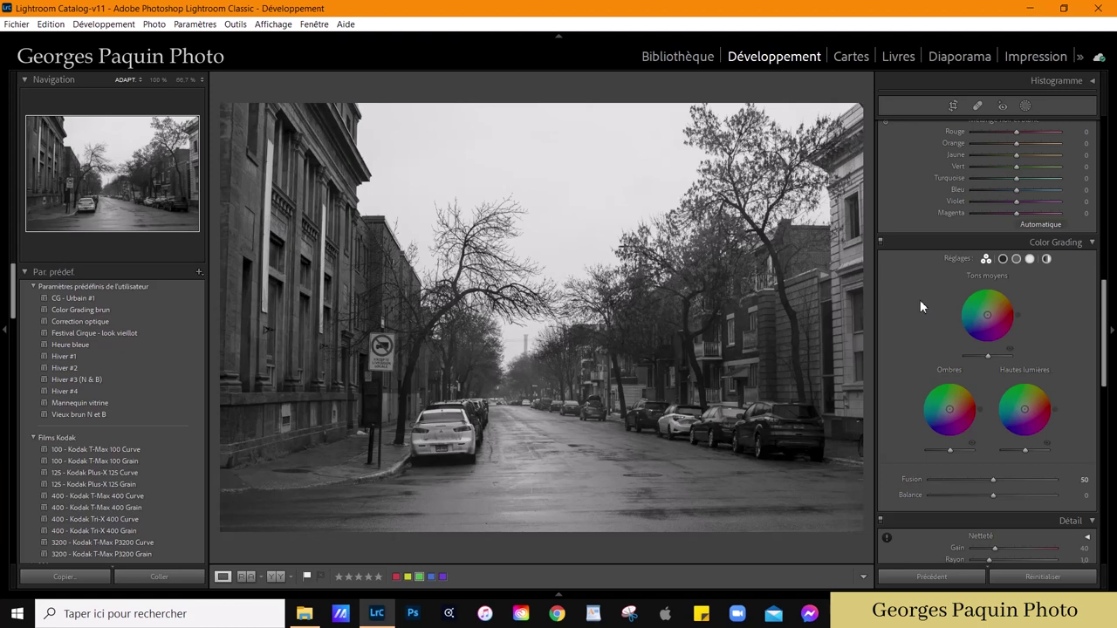
pyautogui.click(1003, 258)
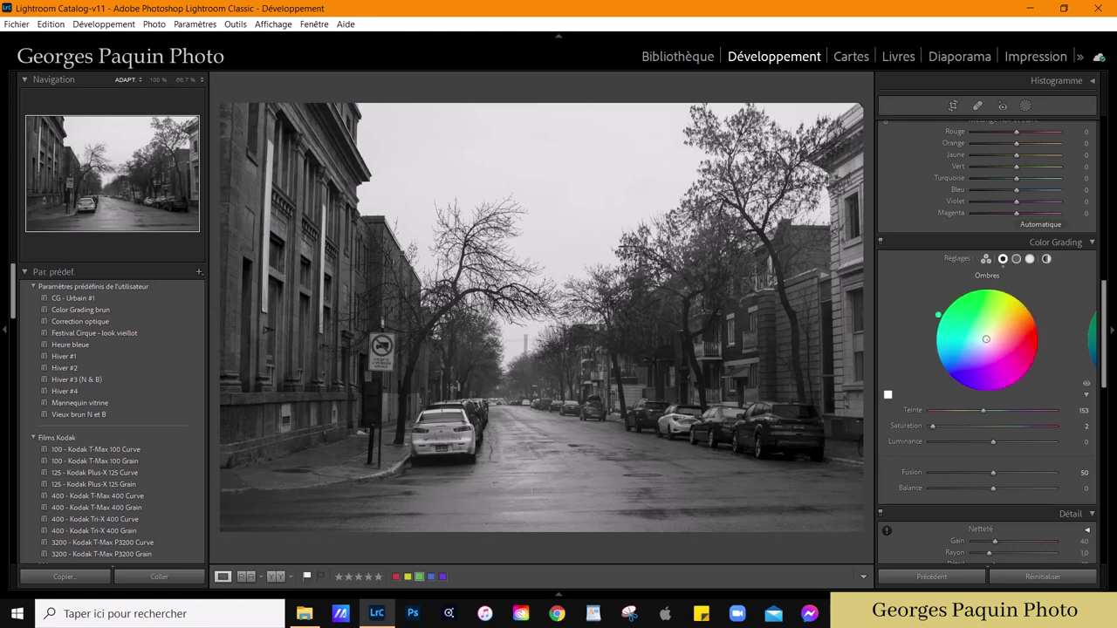
pyautogui.moveTo(984, 344)
pyautogui.mouseDown()
pyautogui.moveTo(939, 375)
pyautogui.moveTo(954, 384)
pyautogui.mouseUp()
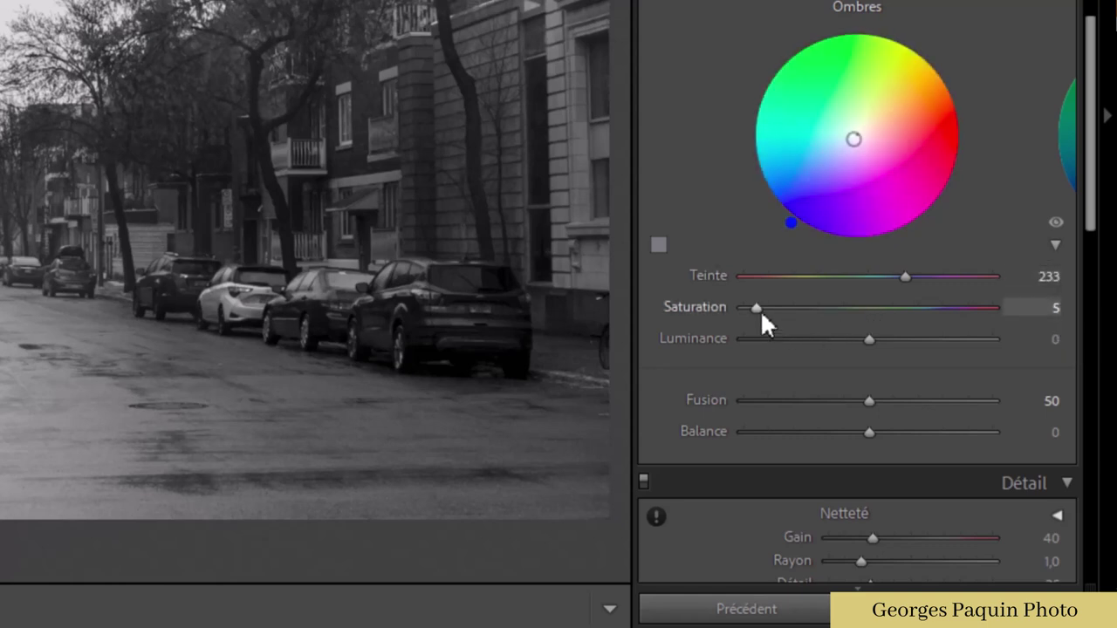
pyautogui.moveTo(761, 315); pyautogui.dragTo(765, 316)
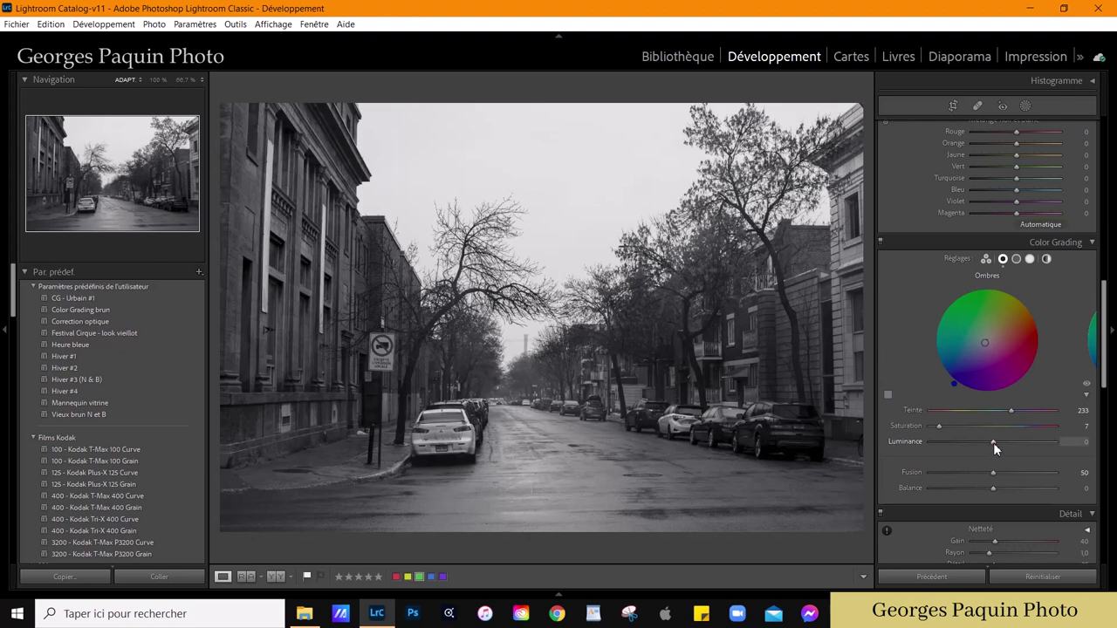
pyautogui.moveTo(992, 443); pyautogui.dragTo(984, 452)
# Step: Grade the midtones to hue 90, saturation 9 and luminance +9
pyautogui.click(1016, 259)
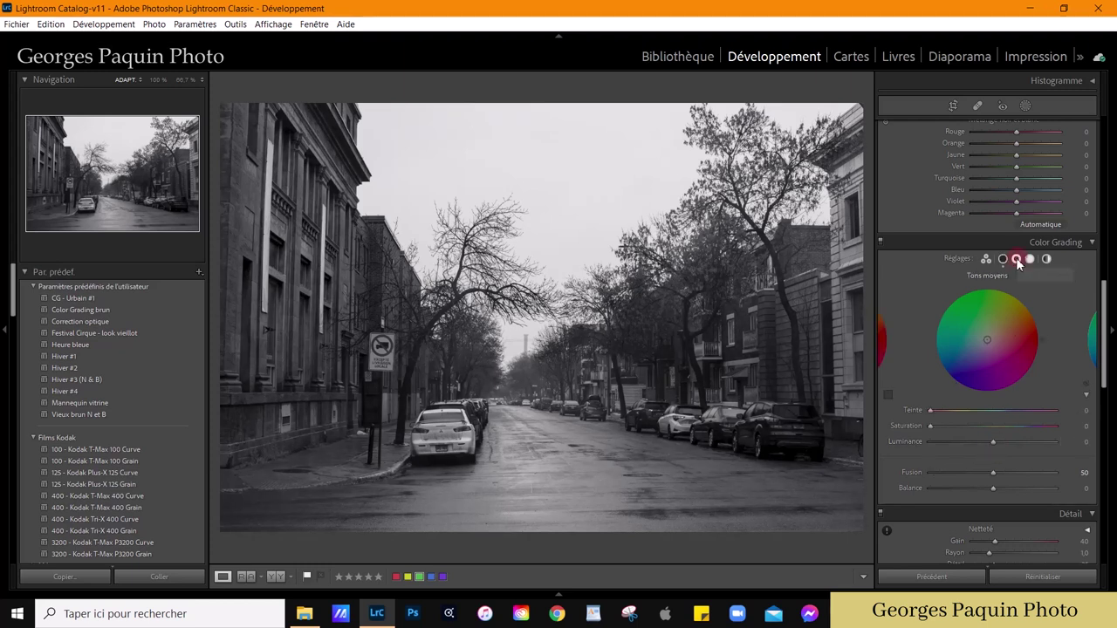
pyautogui.moveTo(988, 342); pyautogui.dragTo(990, 336)
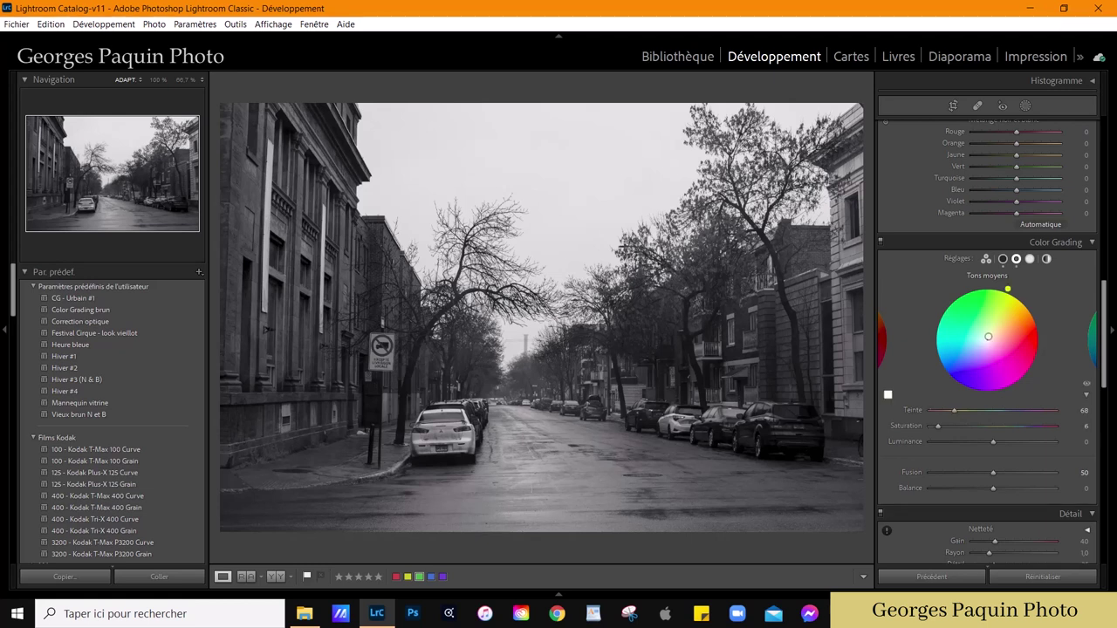
pyautogui.moveTo(997, 291); pyautogui.dragTo(987, 285)
pyautogui.moveTo(945, 426); pyautogui.dragTo(940, 428)
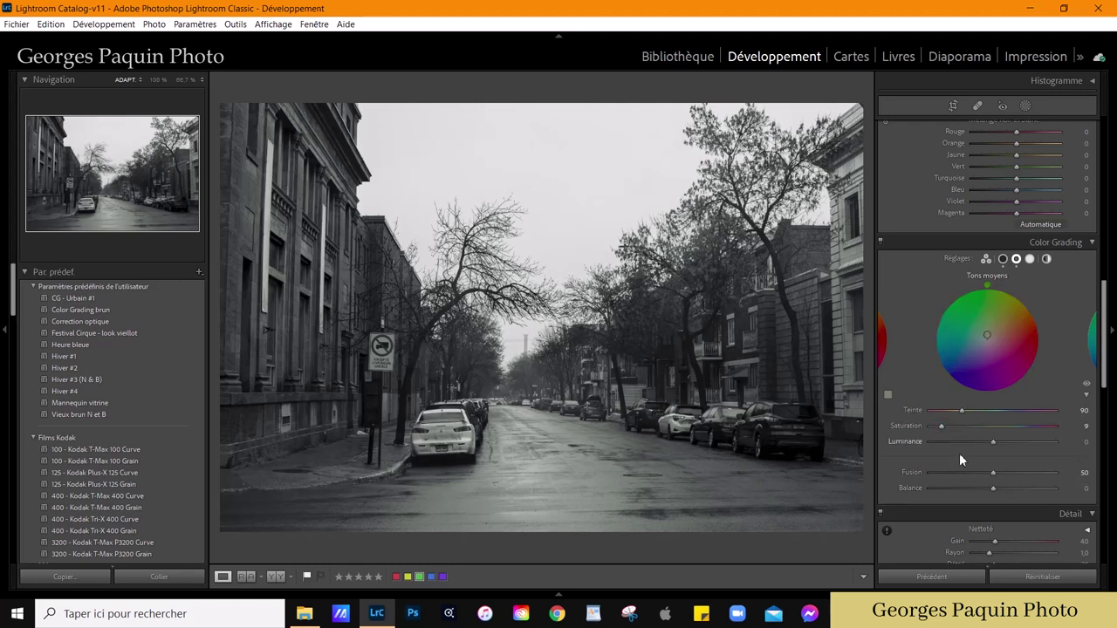
pyautogui.moveTo(995, 441)
pyautogui.mouseDown()
pyautogui.moveTo(980, 459)
pyautogui.moveTo(1001, 453)
pyautogui.mouseUp()
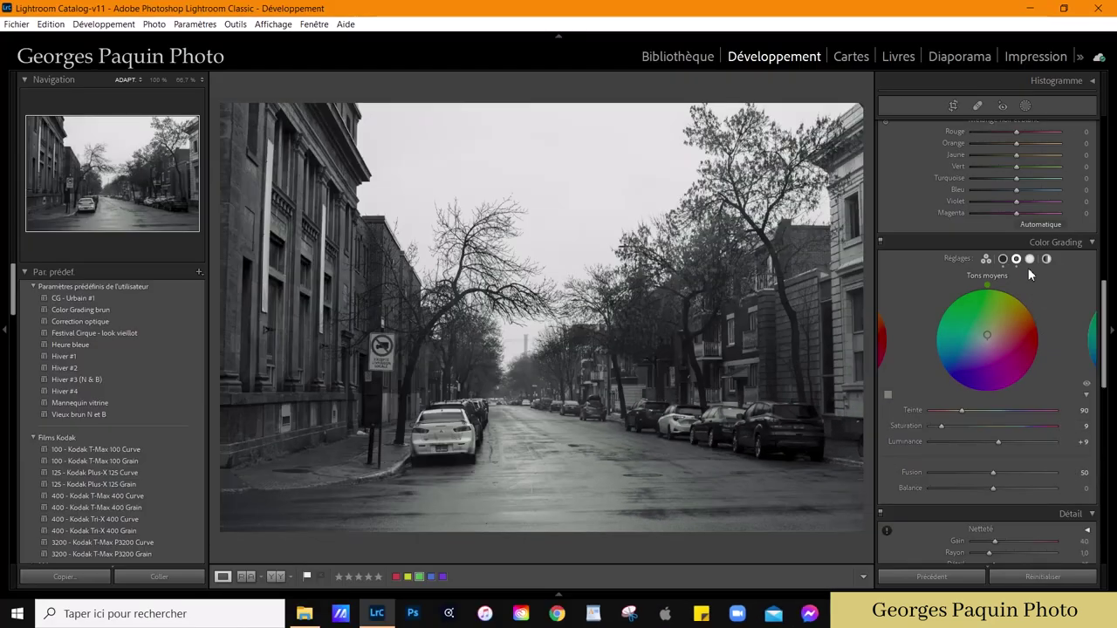
# Step: Grade the highlights to hue 164, saturation 5, luminance +29, with balance and blending 34
pyautogui.click(1030, 260)
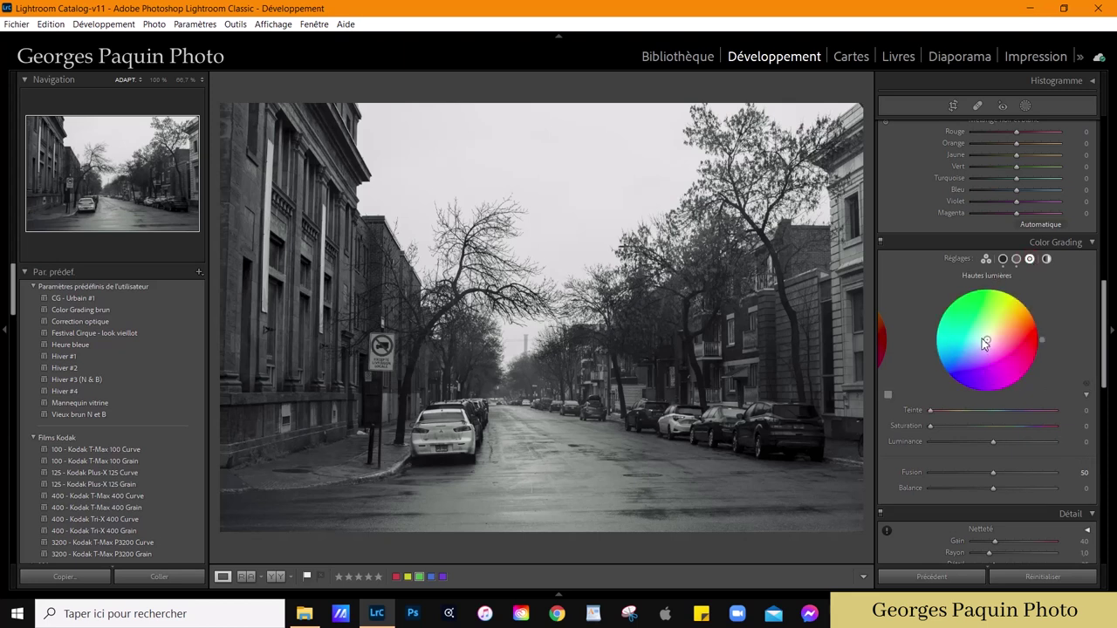
pyautogui.moveTo(986, 341); pyautogui.dragTo(939, 377)
pyautogui.moveTo(939, 373)
pyautogui.mouseDown()
pyautogui.moveTo(939, 313)
pyautogui.moveTo(934, 325)
pyautogui.mouseUp()
pyautogui.moveTo(940, 425); pyautogui.dragTo(936, 426)
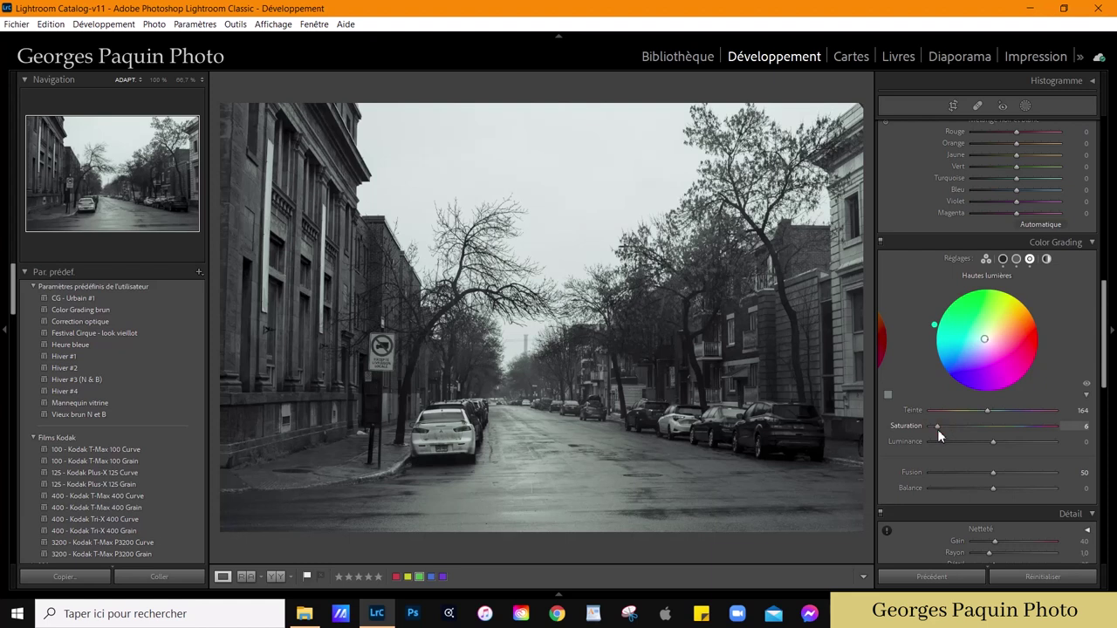
pyautogui.moveTo(992, 442); pyautogui.dragTo(1011, 445)
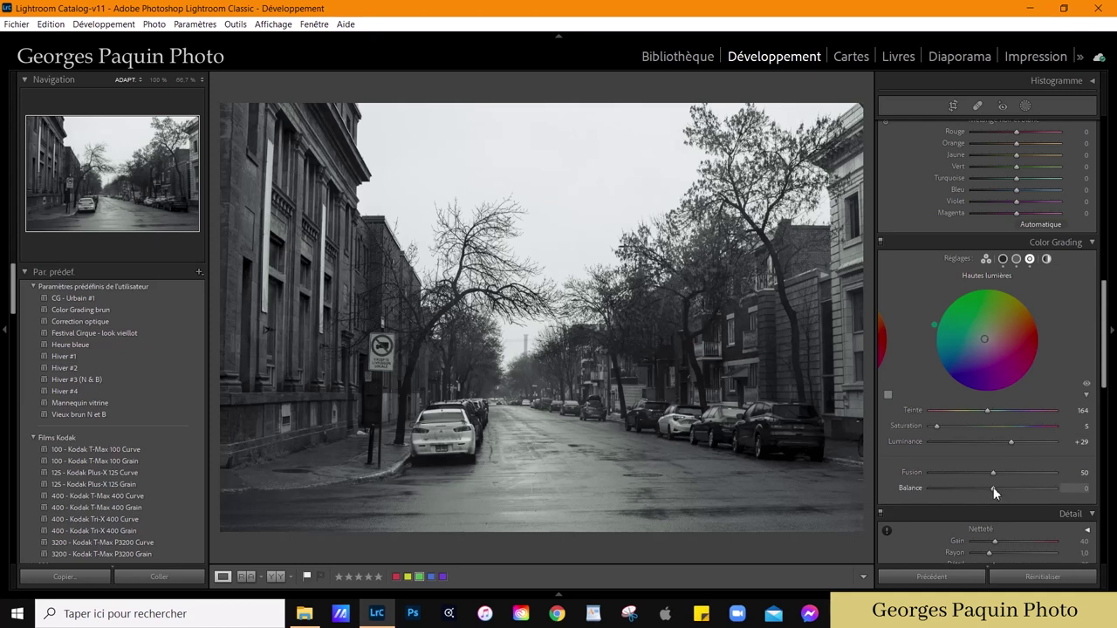
pyautogui.moveTo(992, 488)
pyautogui.mouseDown()
pyautogui.moveTo(966, 501)
pyautogui.moveTo(1016, 496)
pyautogui.moveTo(969, 509)
pyautogui.moveTo(992, 504)
pyautogui.moveTo(975, 521)
pyautogui.mouseUp()
pyautogui.moveTo(993, 474); pyautogui.dragTo(970, 487)
pyautogui.scroll(5, 912, 289)
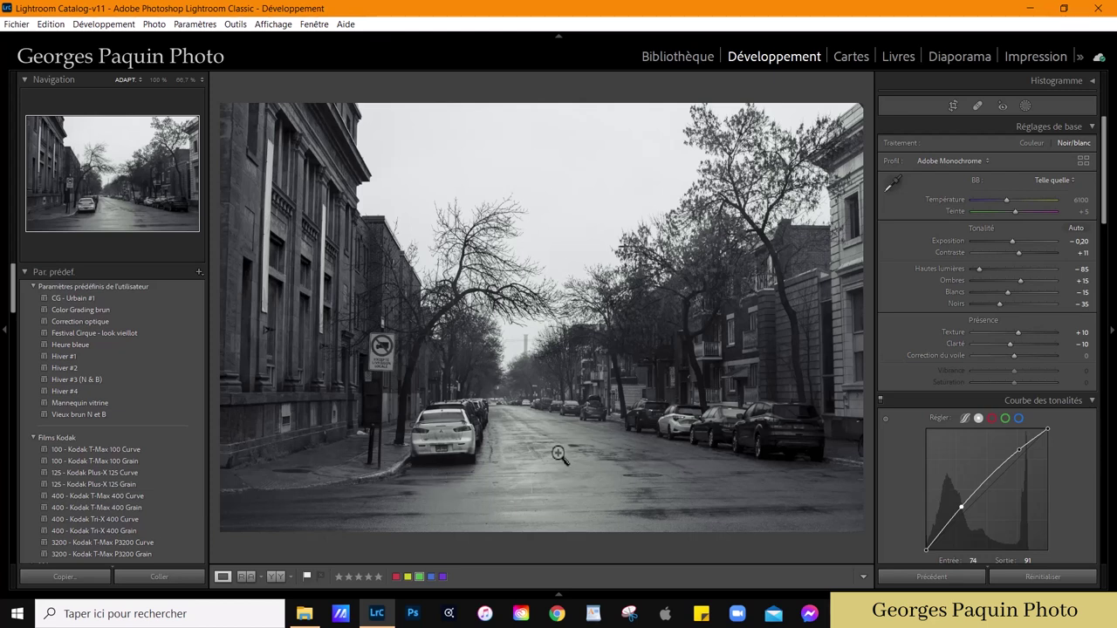
# Step: Paint a brush mask on the wet street with contrast +12, whites +52, blacks −27
pyautogui.click(1026, 106)
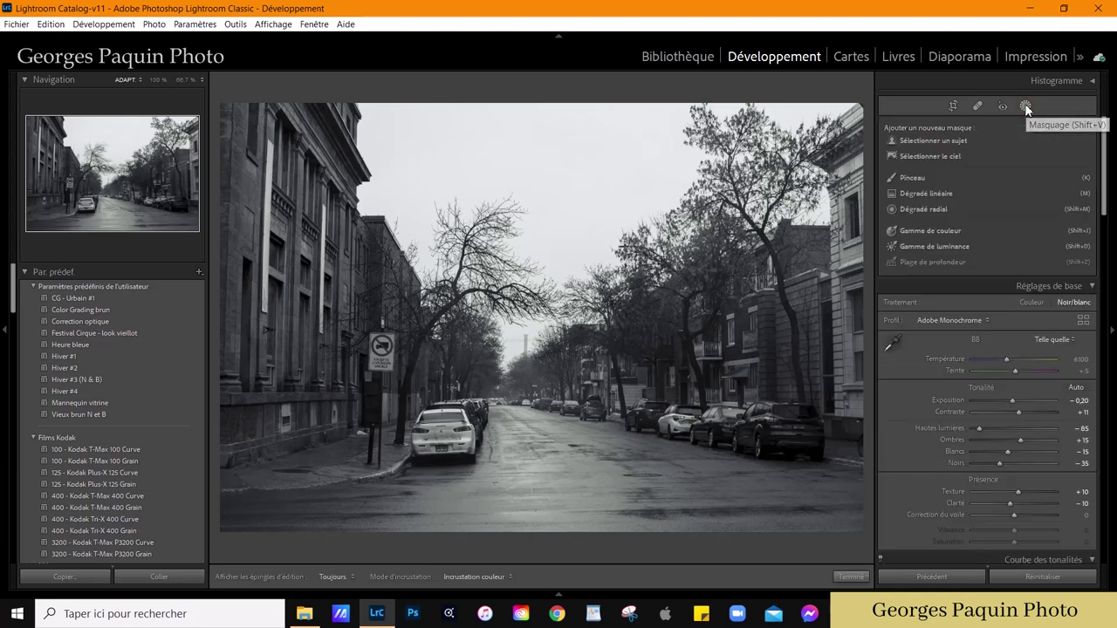
pyautogui.click(914, 177)
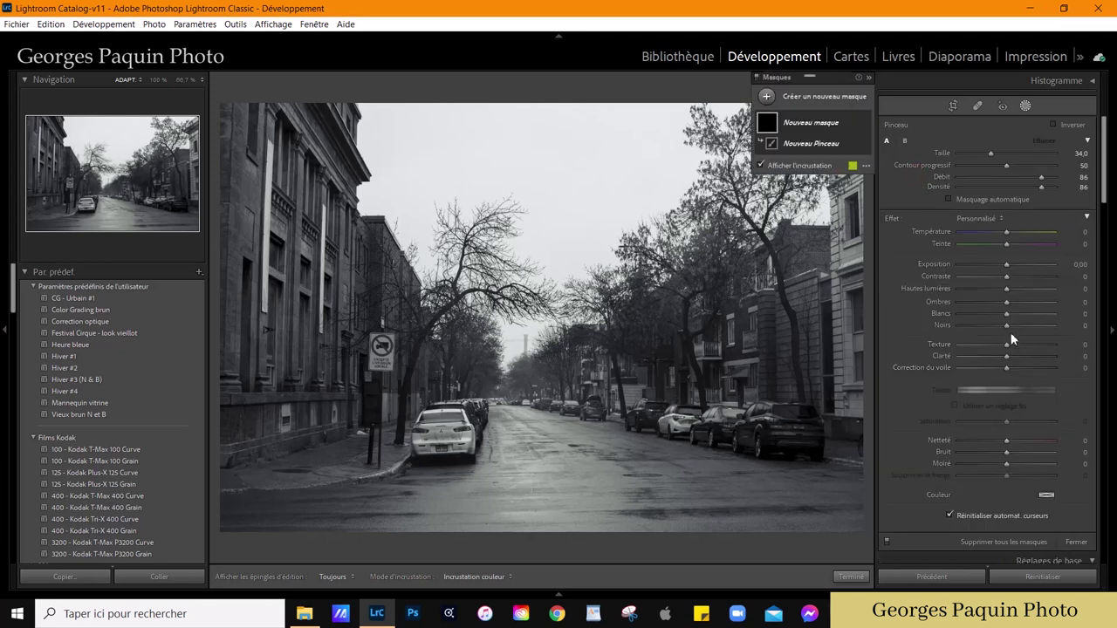
pyautogui.moveTo(1008, 328)
pyautogui.mouseDown()
pyautogui.moveTo(993, 326)
pyautogui.moveTo(1030, 315)
pyautogui.mouseUp()
pyautogui.scroll(-4, 817, 398)
pyautogui.press('h')
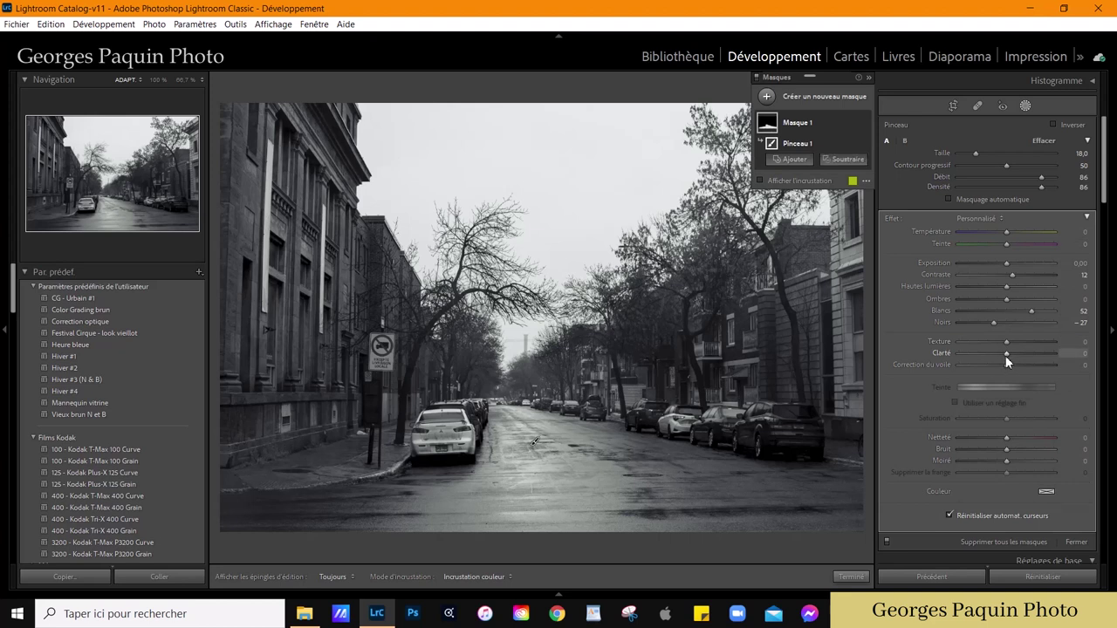
# Step: Give the street brush mask clarity +16 and highlights −34
pyautogui.moveTo(1017, 356); pyautogui.dragTo(1012, 359)
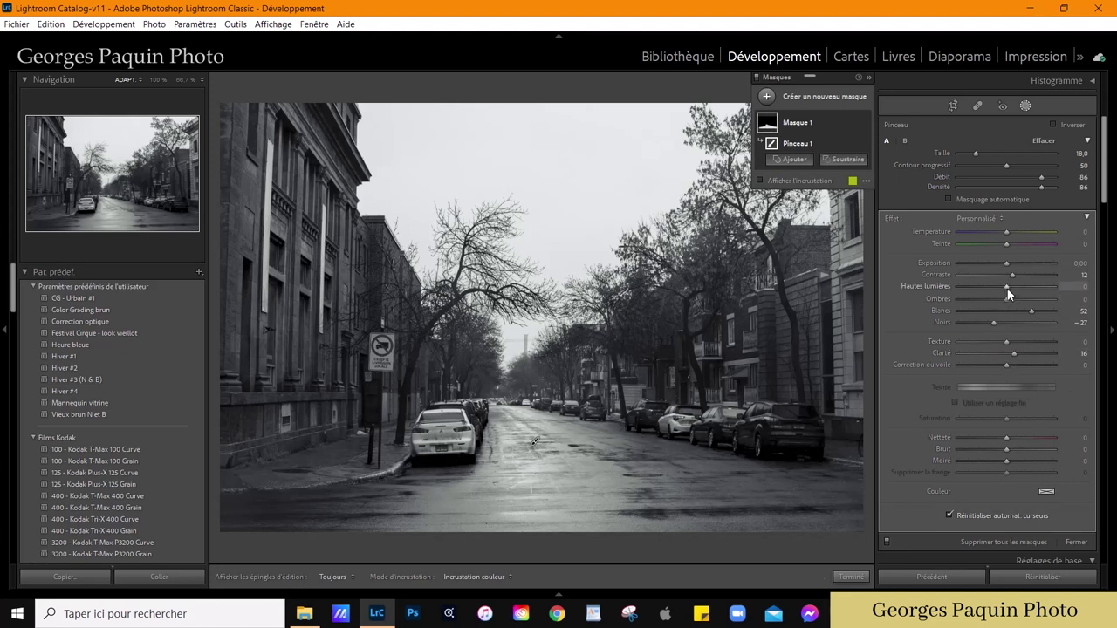
pyautogui.moveTo(1007, 288); pyautogui.dragTo(991, 301)
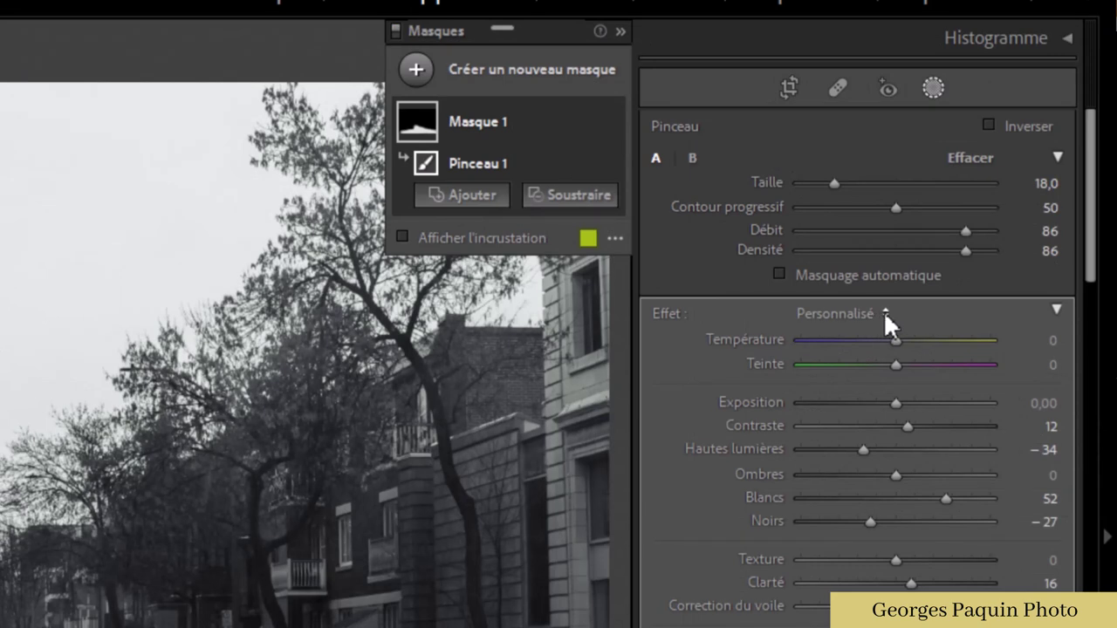
# Step: Save the brush mask's settings as a new effect preset named 'Asphalte HoMa'
pyautogui.click(884, 316)
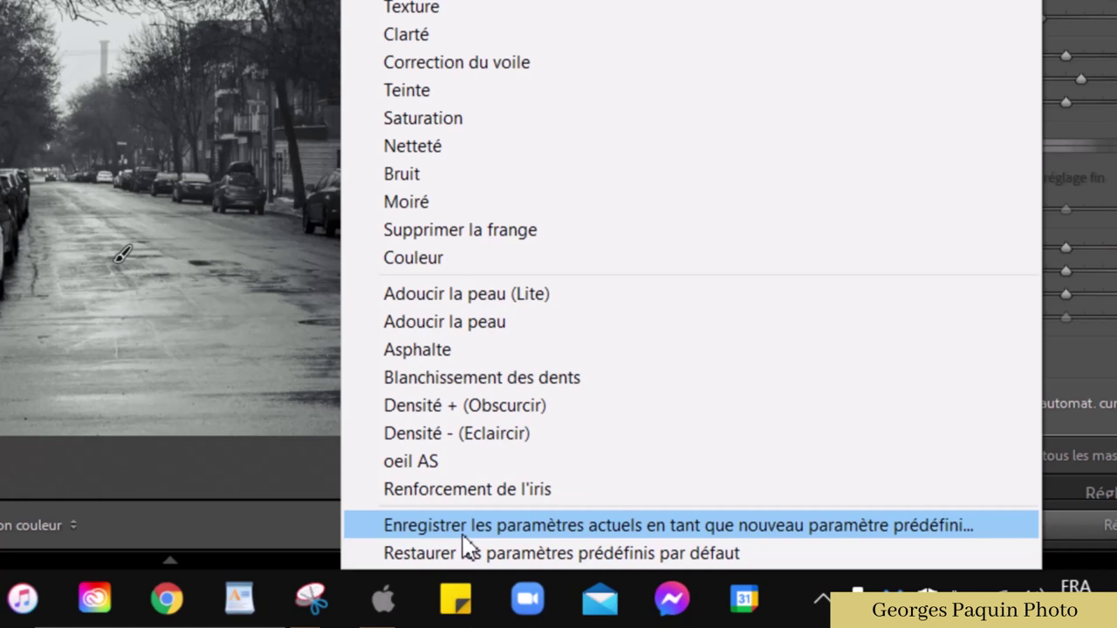
pyautogui.click(464, 533)
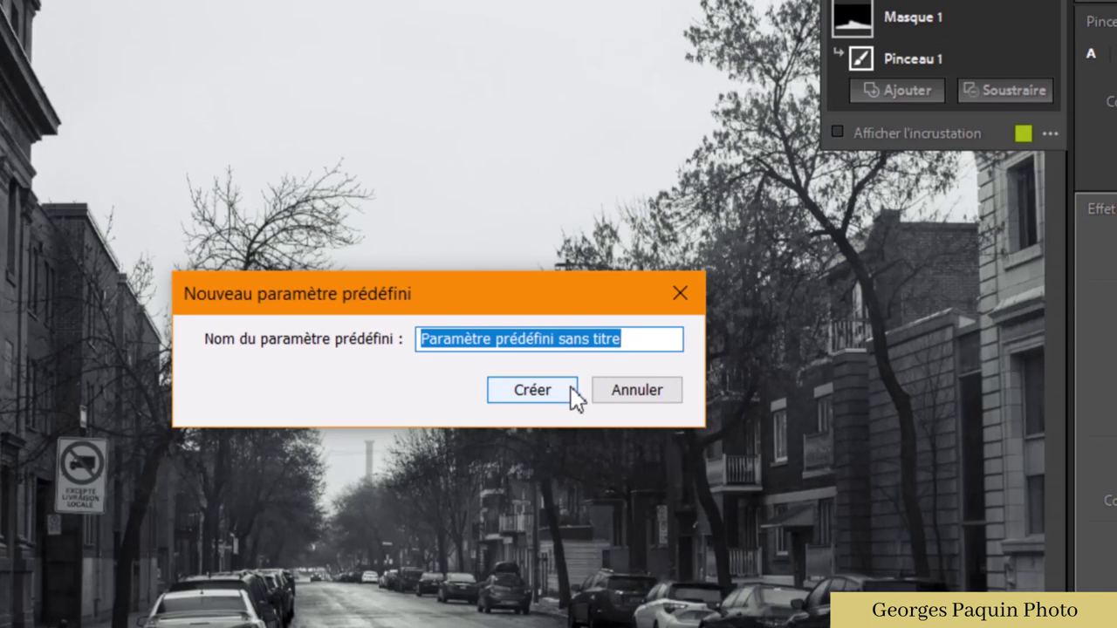
pyautogui.write('A')
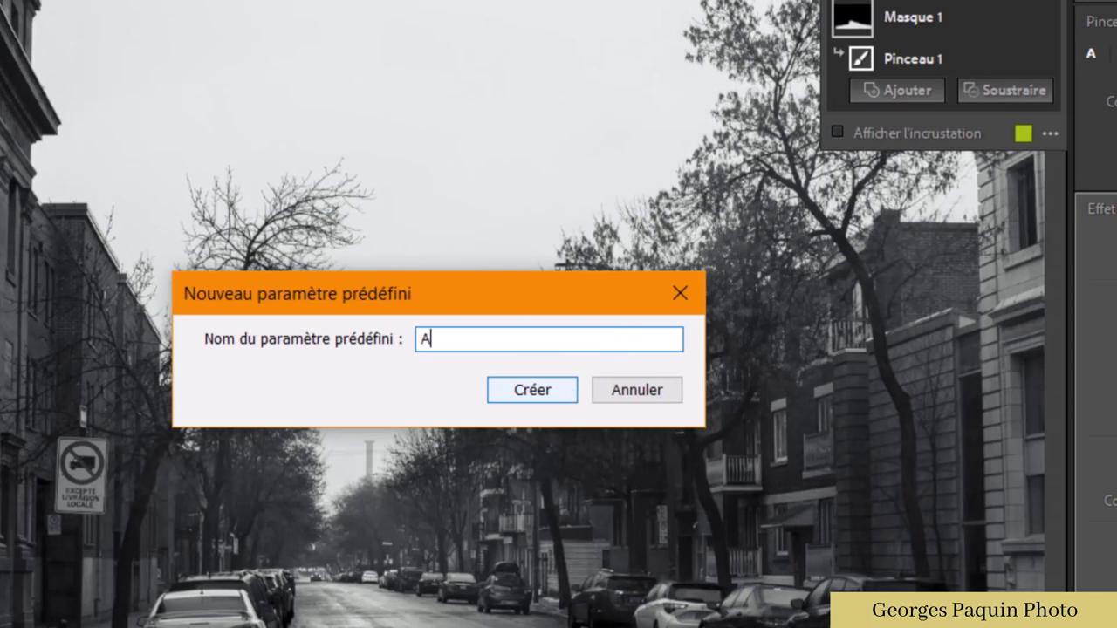
pyautogui.write('sphalte')
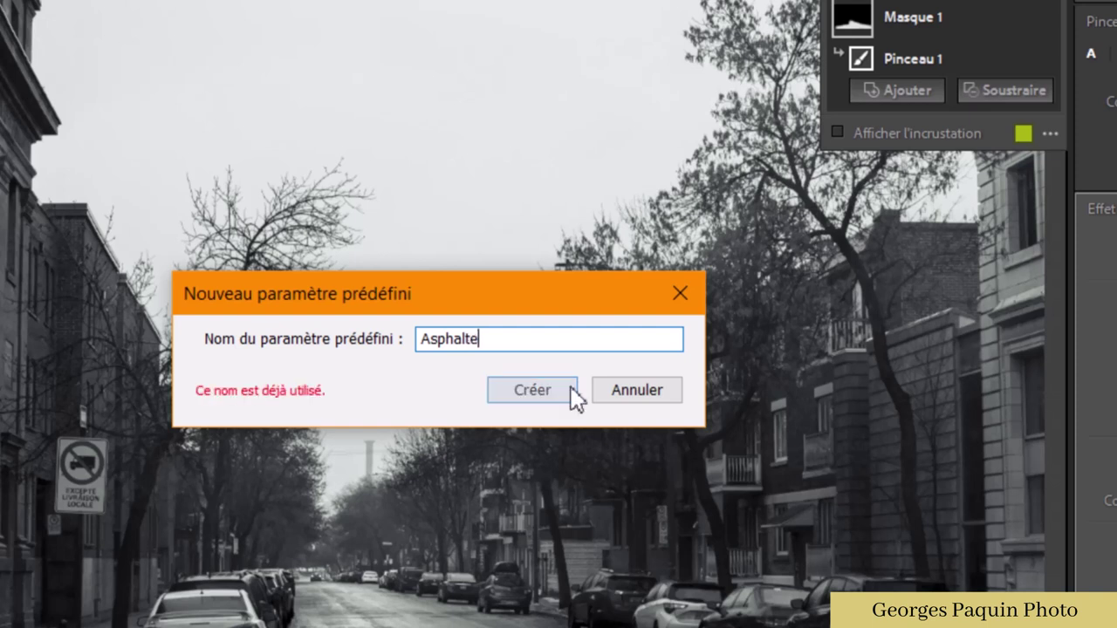
pyautogui.write(' Ho')
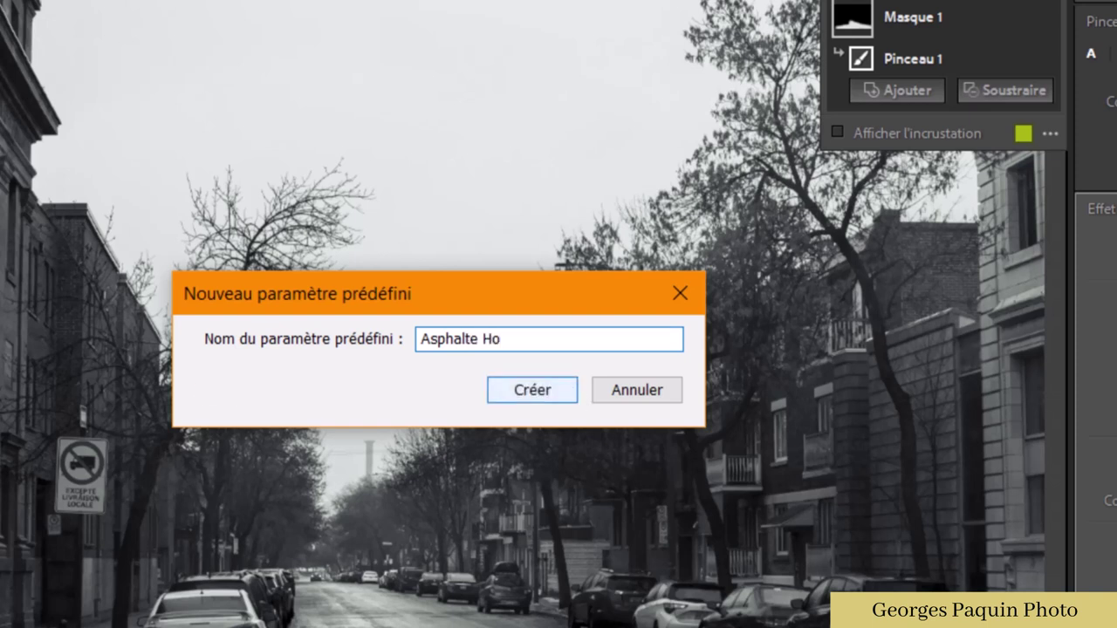
pyautogui.write('Ma')
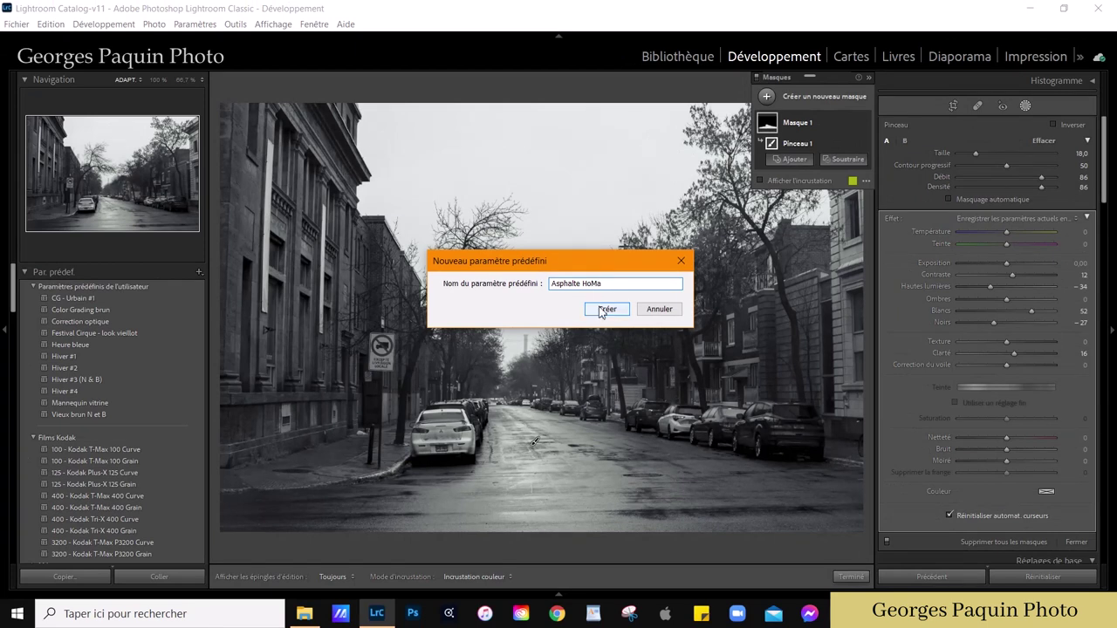
pyautogui.click(600, 310)
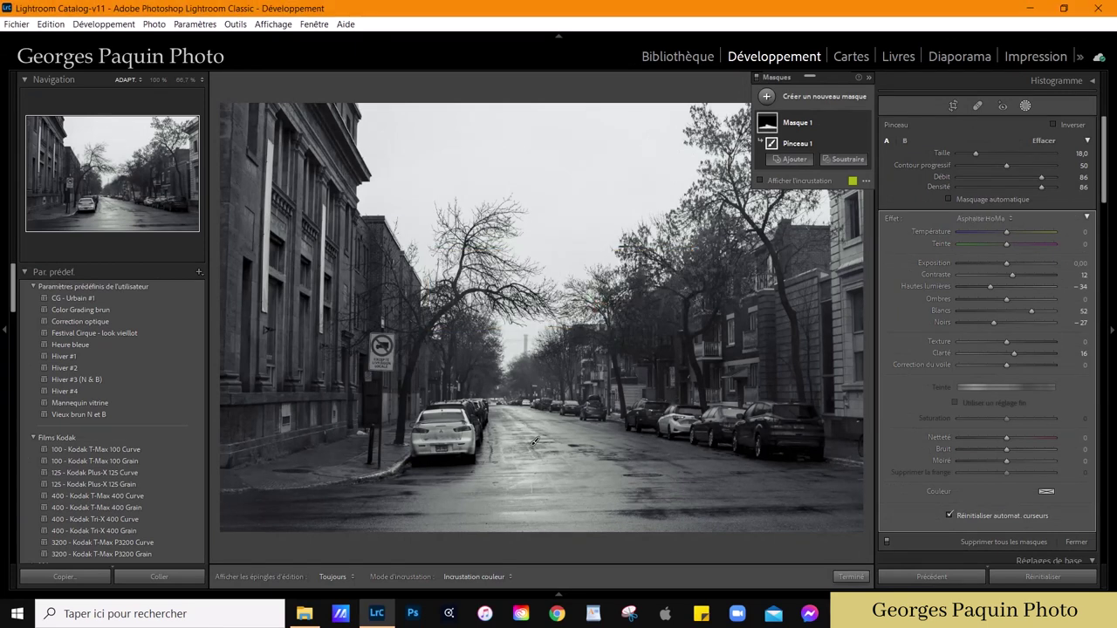
# Step: Check the effect preset list, close it, and finish mask editing
pyautogui.click(1008, 219)
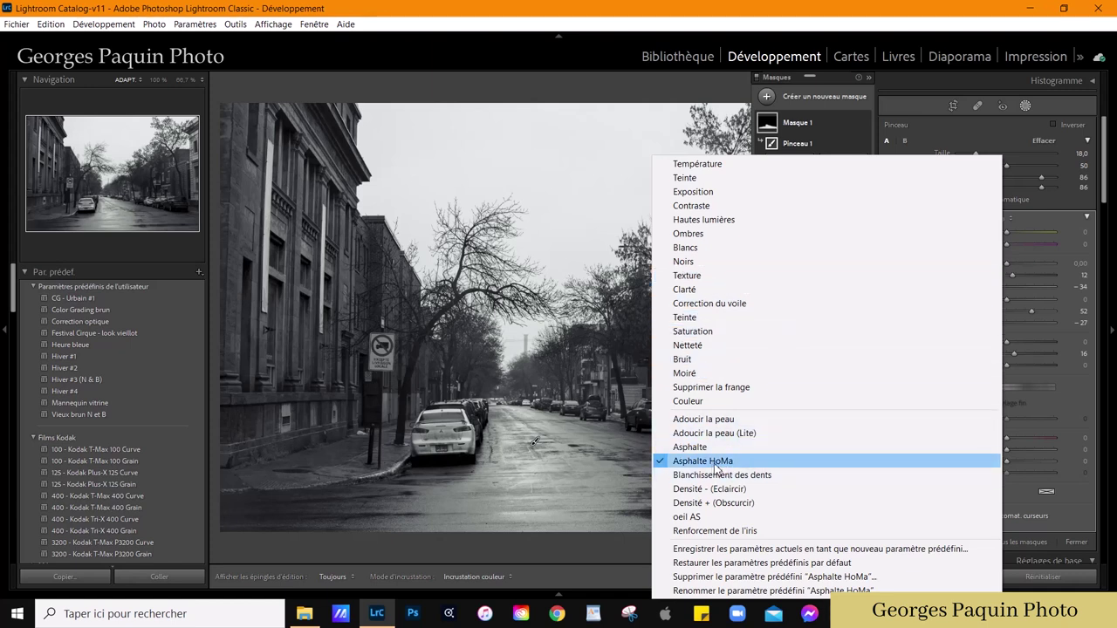
pyautogui.click(959, 128)
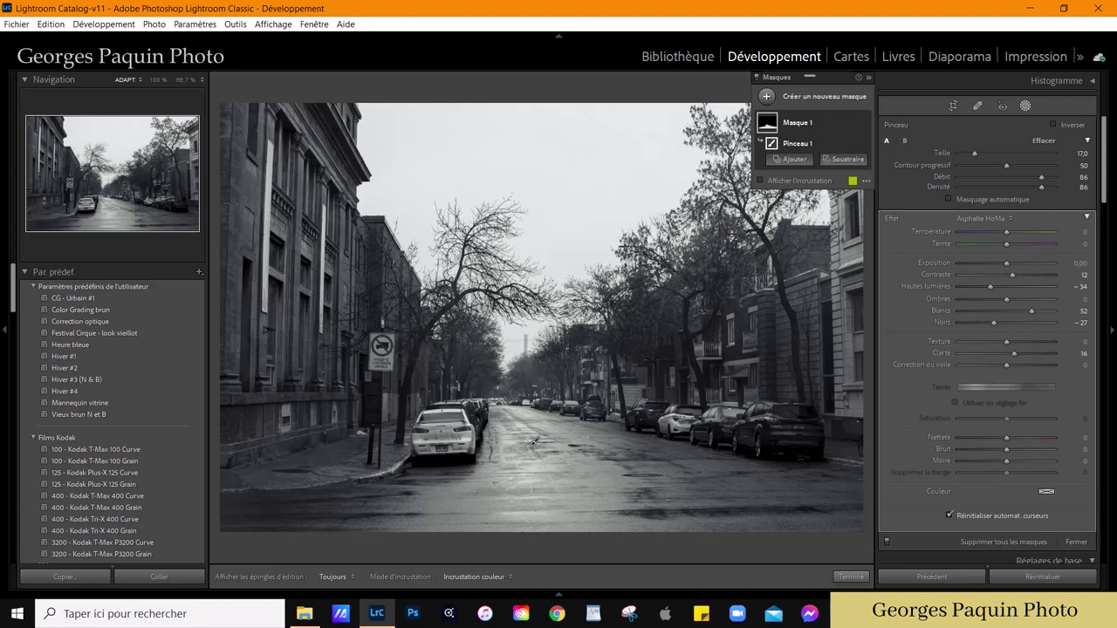
pyautogui.click(851, 576)
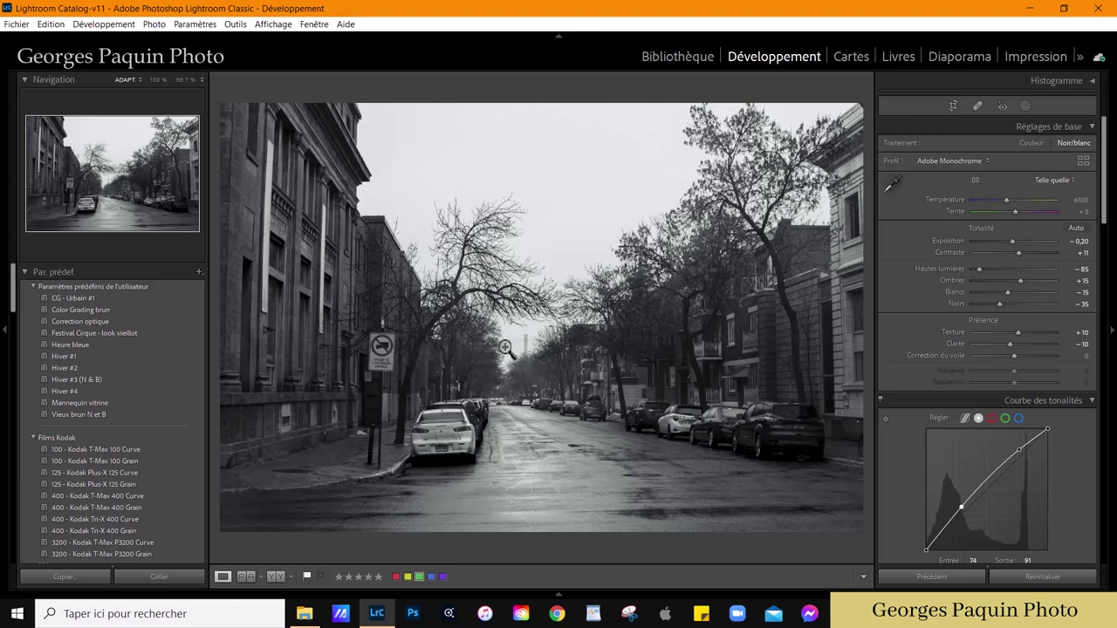
# Step: Zoom the photo out to 12.5 % and open the masking tools
pyautogui.hotkey('ctrl', '-')
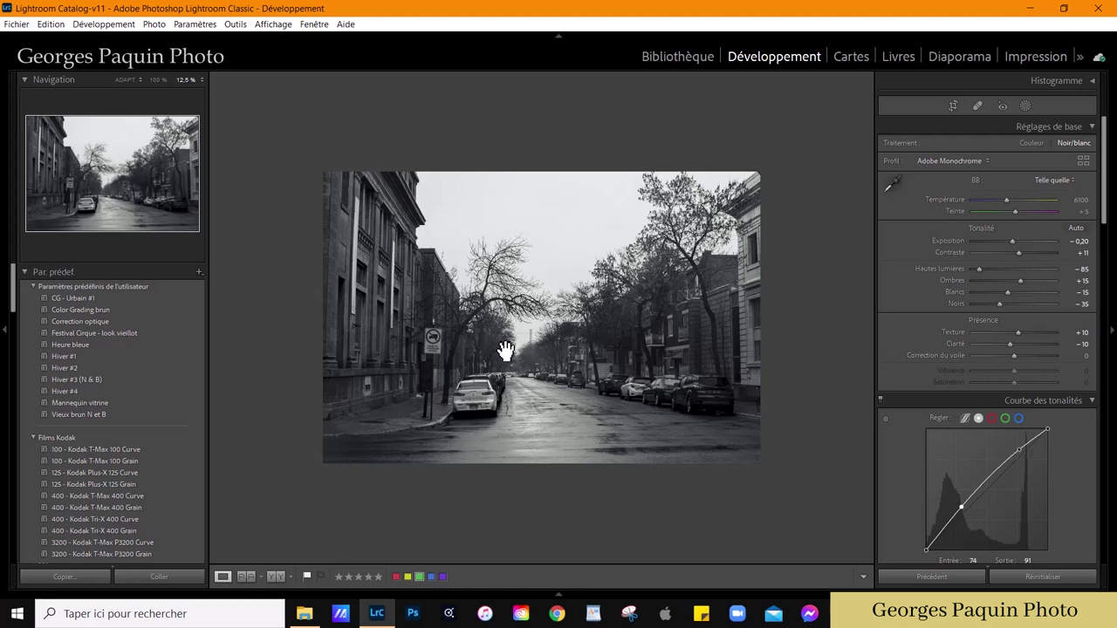
pyautogui.hotkey('ctrl', '-')
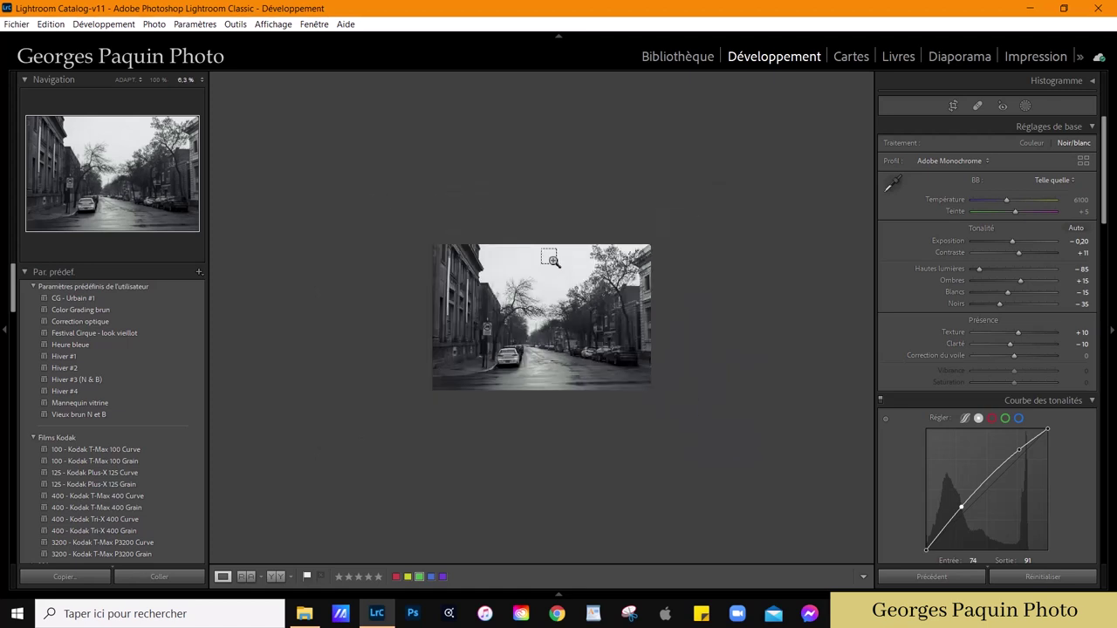
pyautogui.hotkey('ctrl', '+')
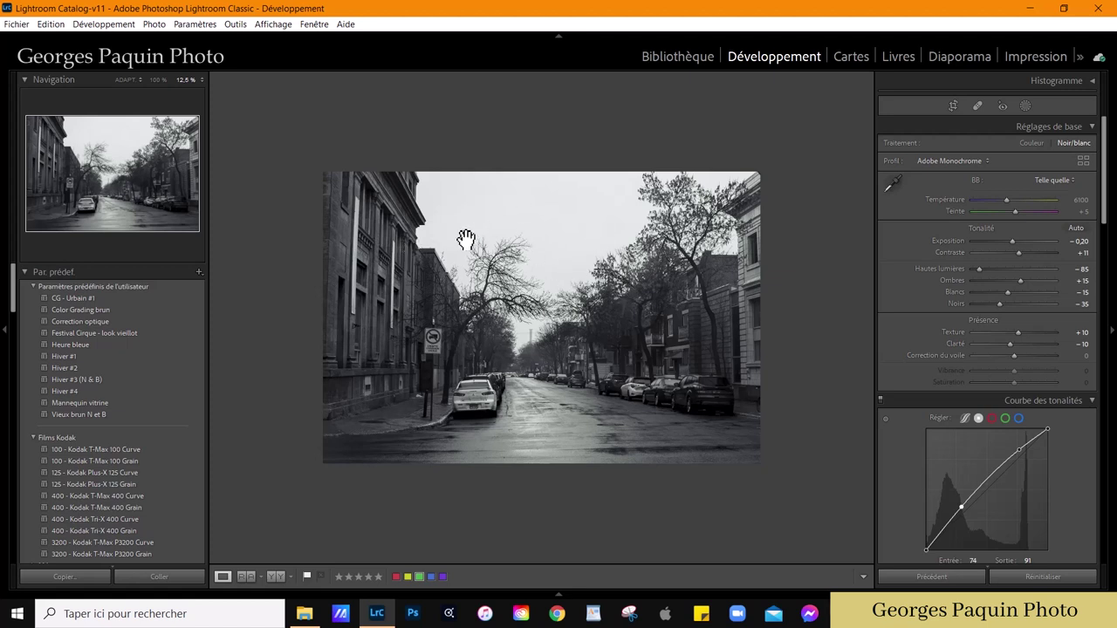
pyautogui.click(1025, 105)
# Step: Draw a radial gradient mask over the sky, then resize and reposition it
pyautogui.click(765, 98)
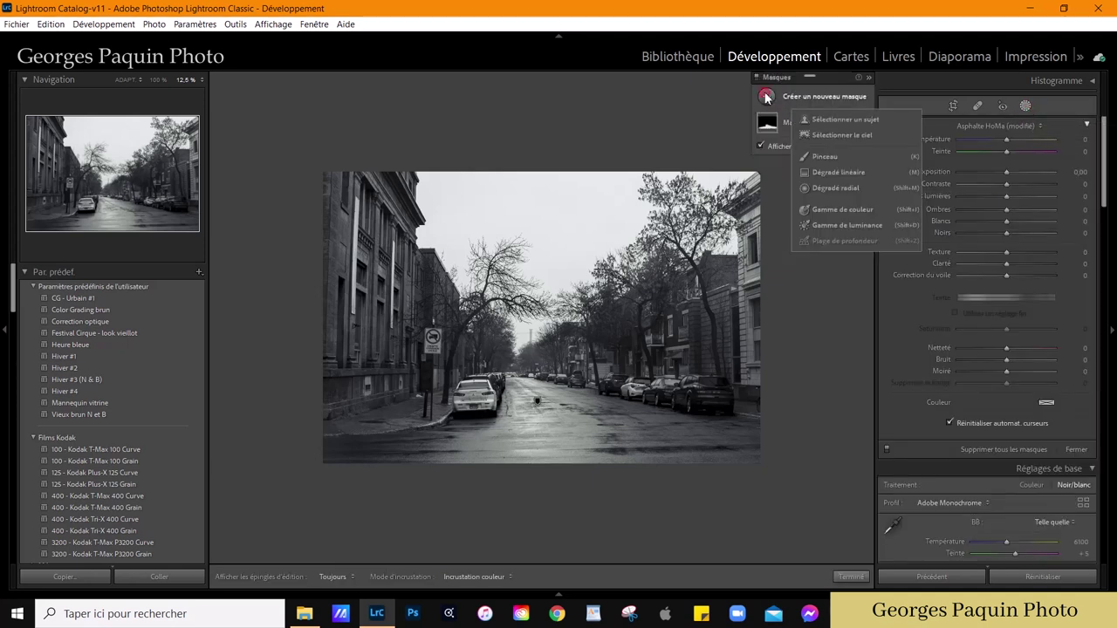
pyautogui.click(846, 186)
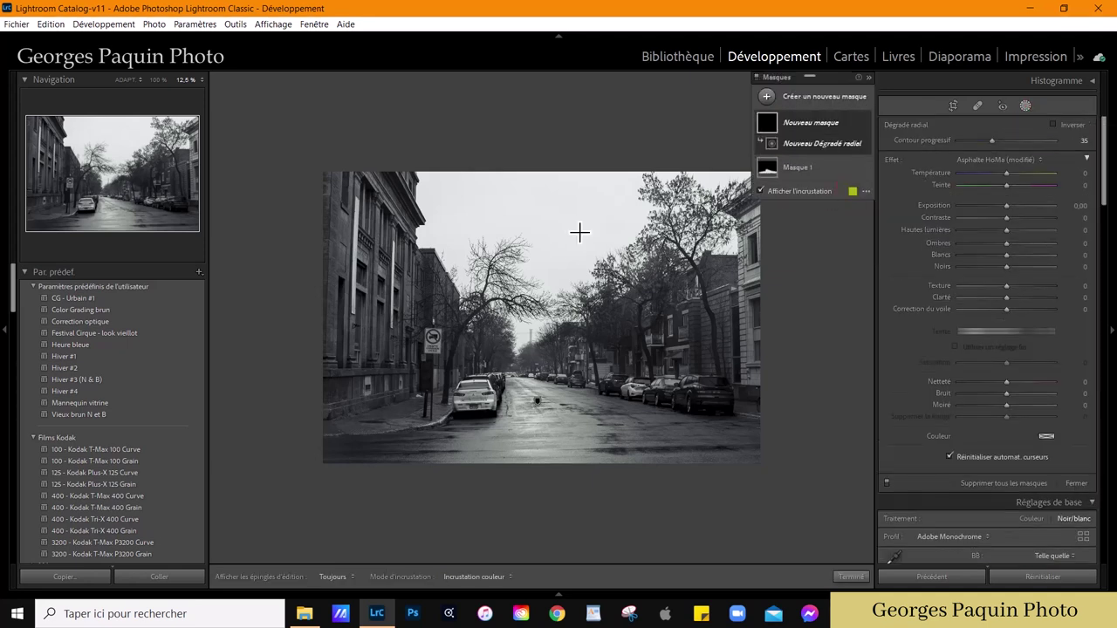
pyautogui.moveTo(502, 188)
pyautogui.mouseDown()
pyautogui.moveTo(669, 315)
pyautogui.moveTo(741, 386)
pyautogui.moveTo(730, 379)
pyautogui.mouseUp()
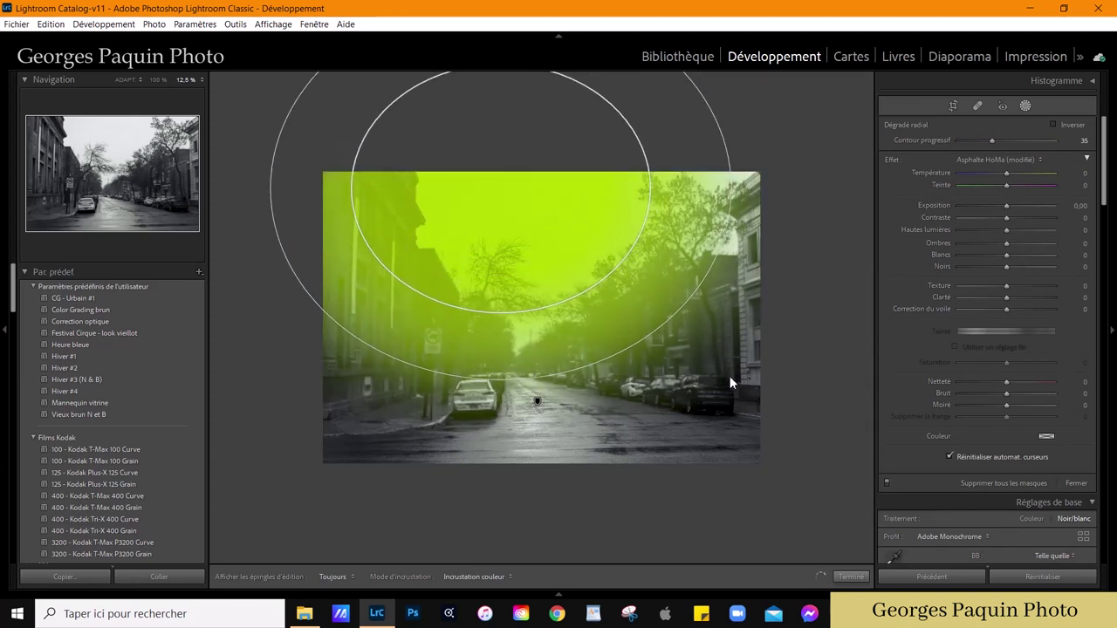
pyautogui.moveTo(504, 192); pyautogui.dragTo(551, 187)
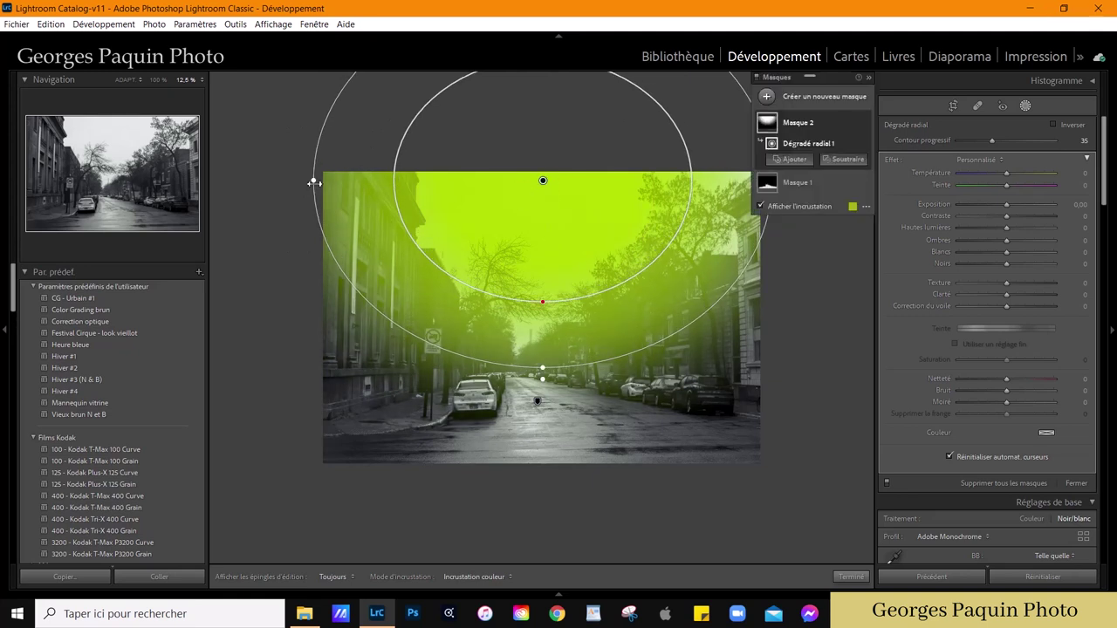
pyautogui.moveTo(308, 183); pyautogui.dragTo(364, 174)
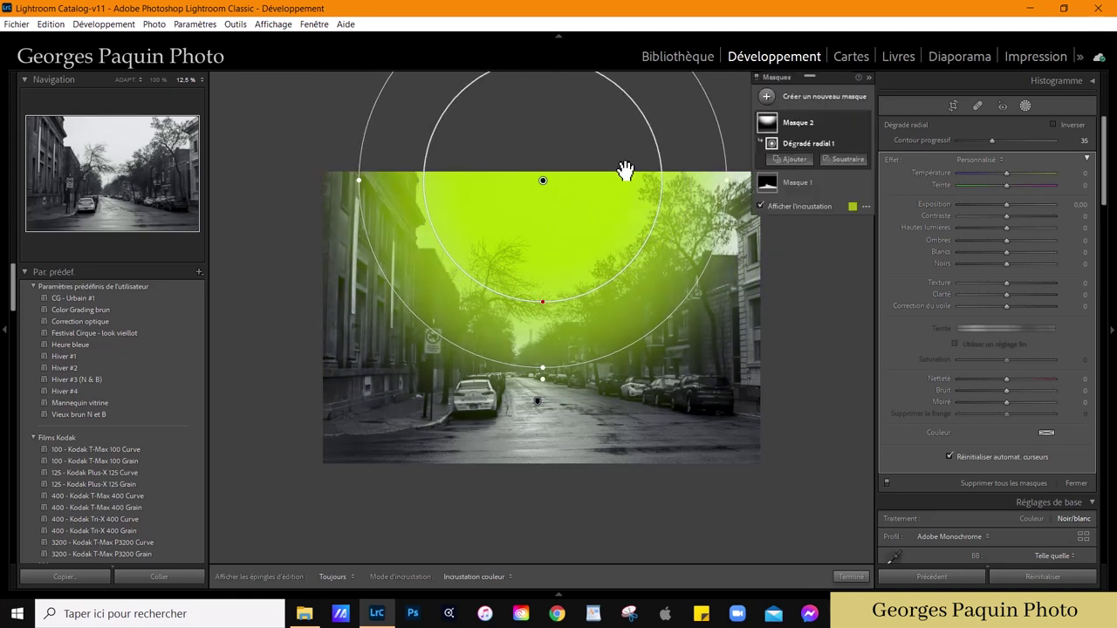
pyautogui.moveTo(549, 187); pyautogui.dragTo(568, 193)
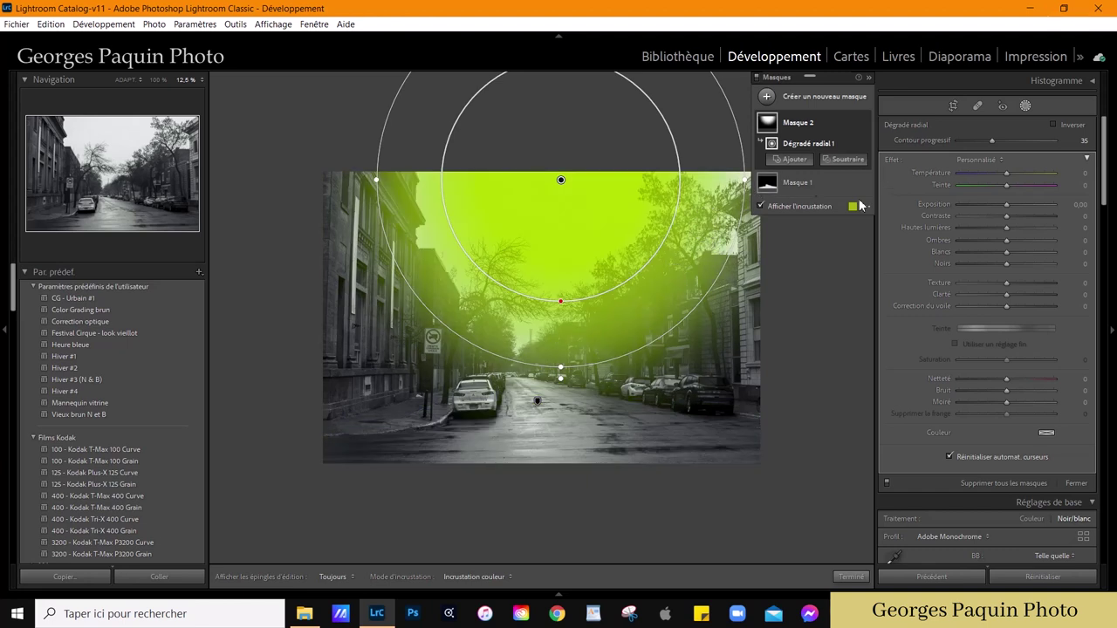
# Step: Give the sky mask dehaze −57, highlights −38 and exposure −0.40, then close masking
pyautogui.click(812, 206)
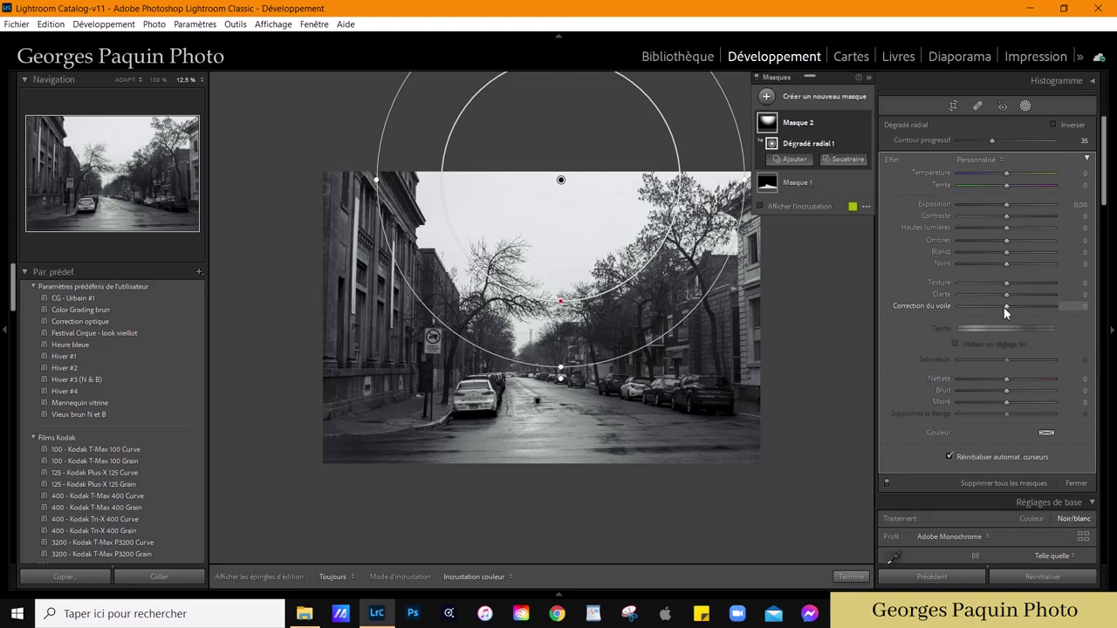
pyautogui.moveTo(996, 307)
pyautogui.mouseDown()
pyautogui.moveTo(969, 314)
pyautogui.moveTo(982, 312)
pyautogui.mouseUp()
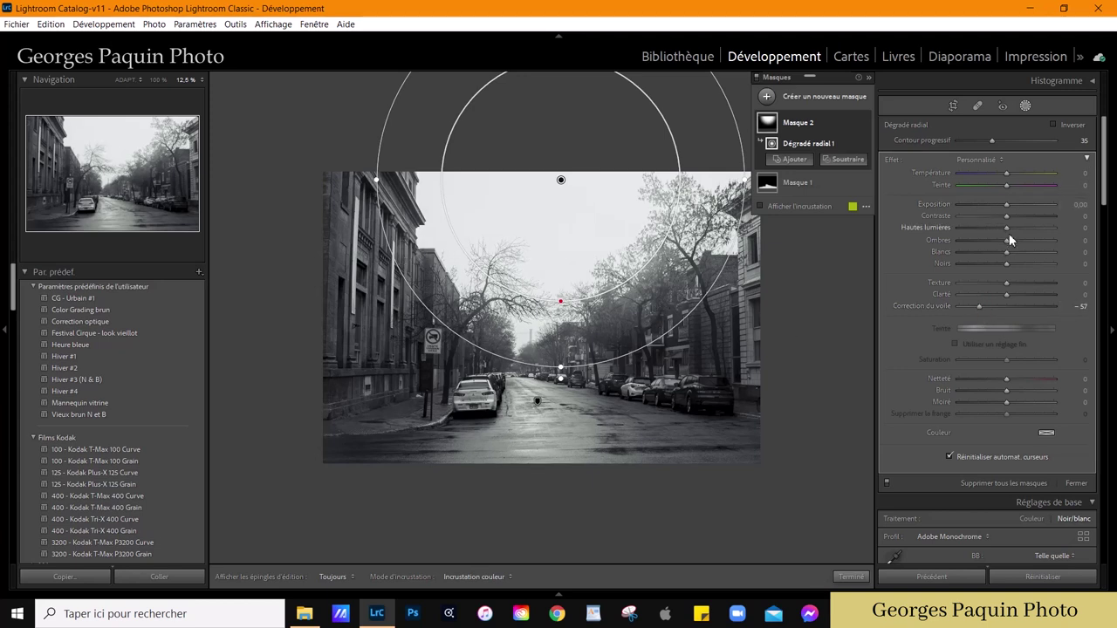
pyautogui.moveTo(1008, 230); pyautogui.dragTo(988, 229)
pyautogui.scroll(-1, 1006, 206)
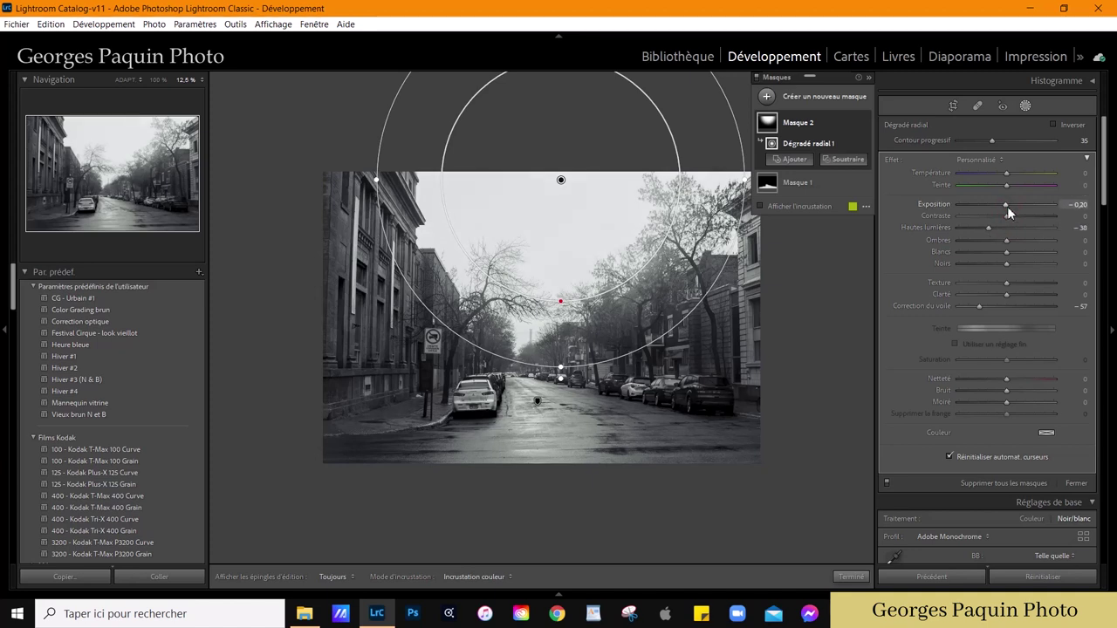
pyautogui.scroll(-2, 1007, 206)
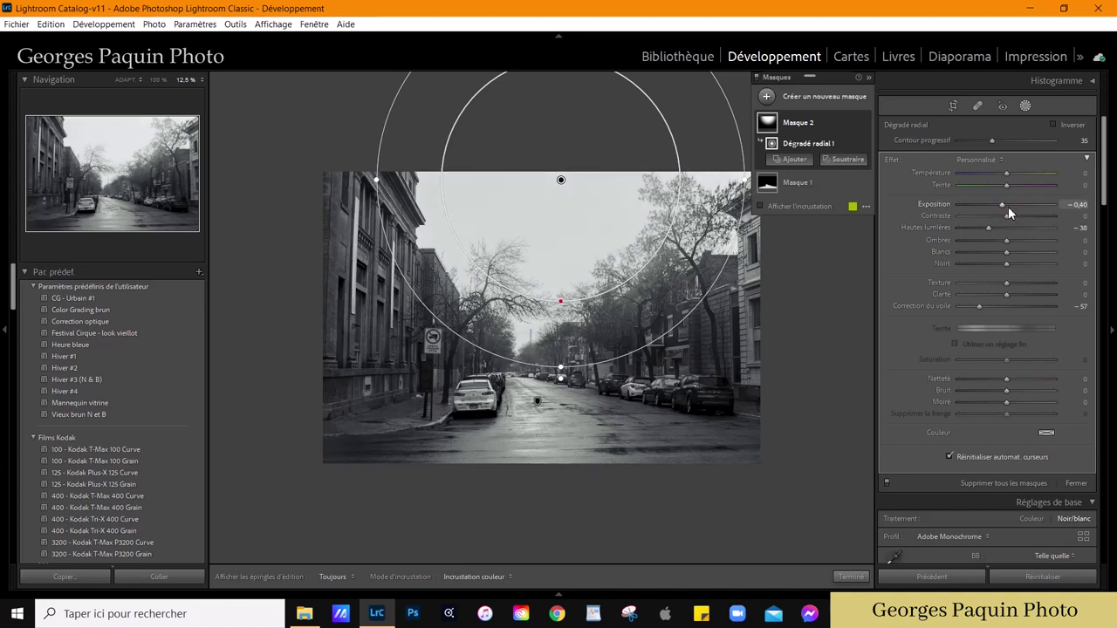
pyautogui.scroll(-1, 1008, 206)
pyautogui.scroll(1, 1007, 206)
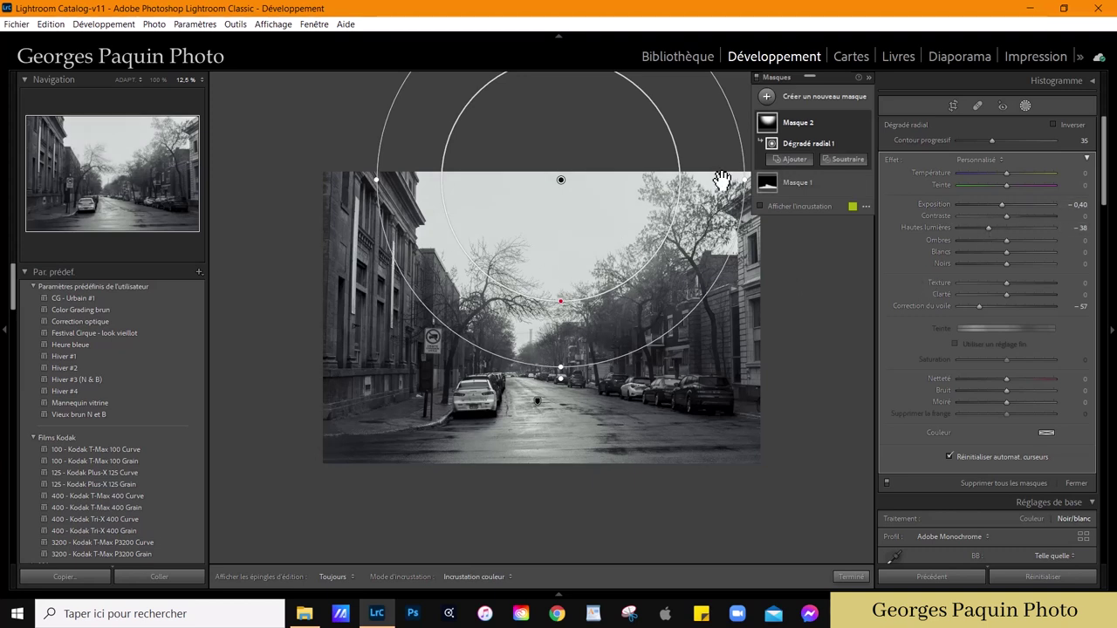
pyautogui.click(850, 576)
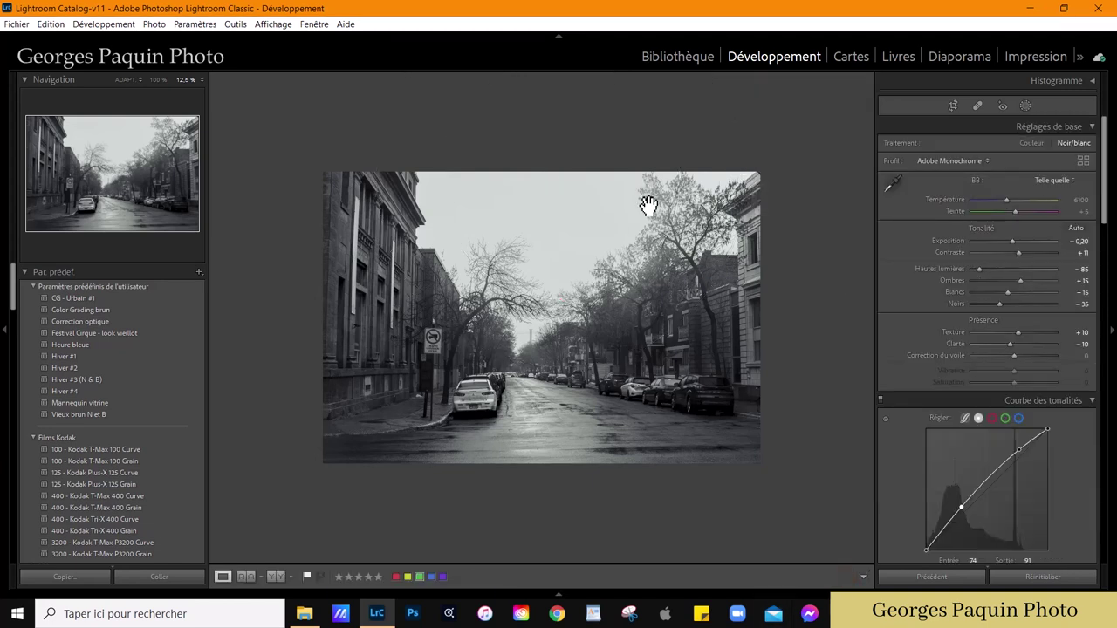
# Step: Crop the photo to a 5 x 7 ratio, trimming the right side and recentring it
pyautogui.click(672, 271)
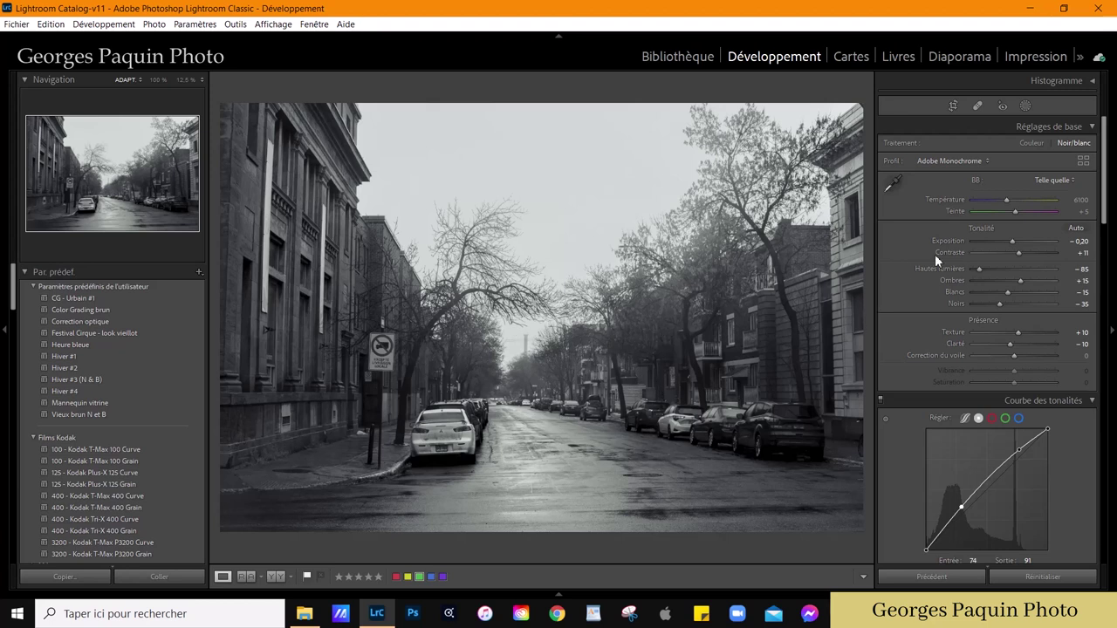
pyautogui.click(953, 106)
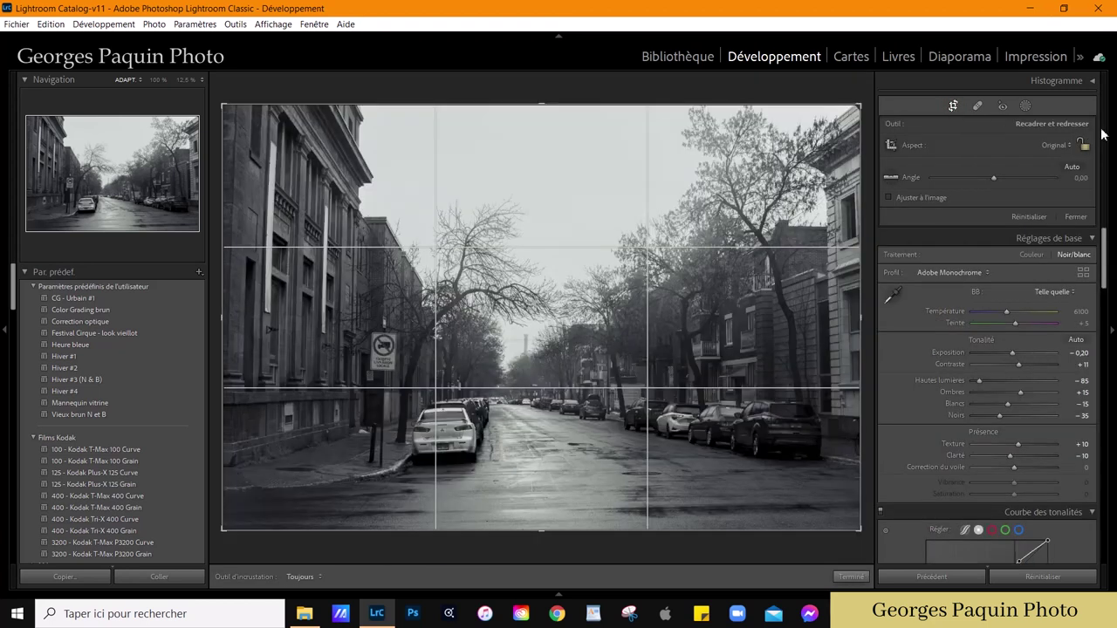
pyautogui.click(1063, 147)
pyautogui.click(915, 249)
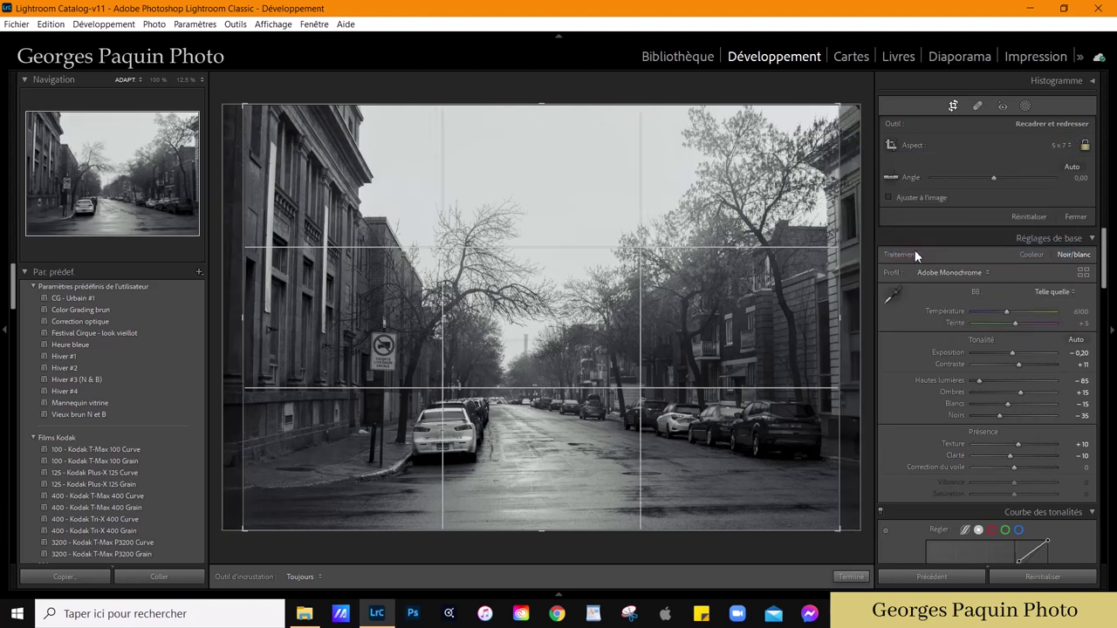
pyautogui.moveTo(869, 323); pyautogui.dragTo(823, 337)
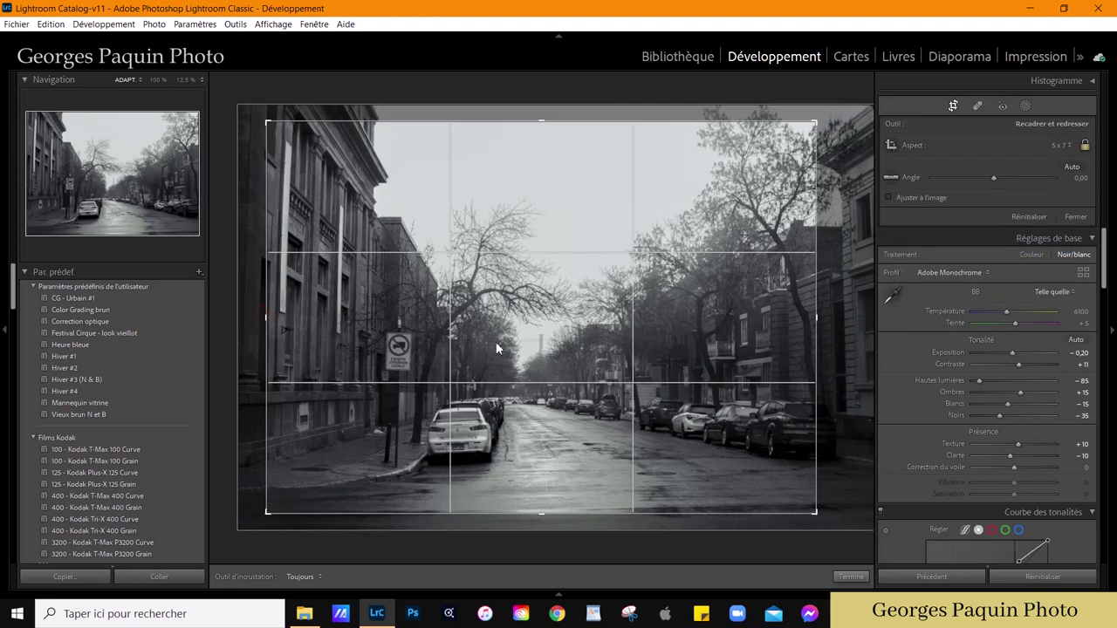
pyautogui.moveTo(511, 324); pyautogui.dragTo(506, 330)
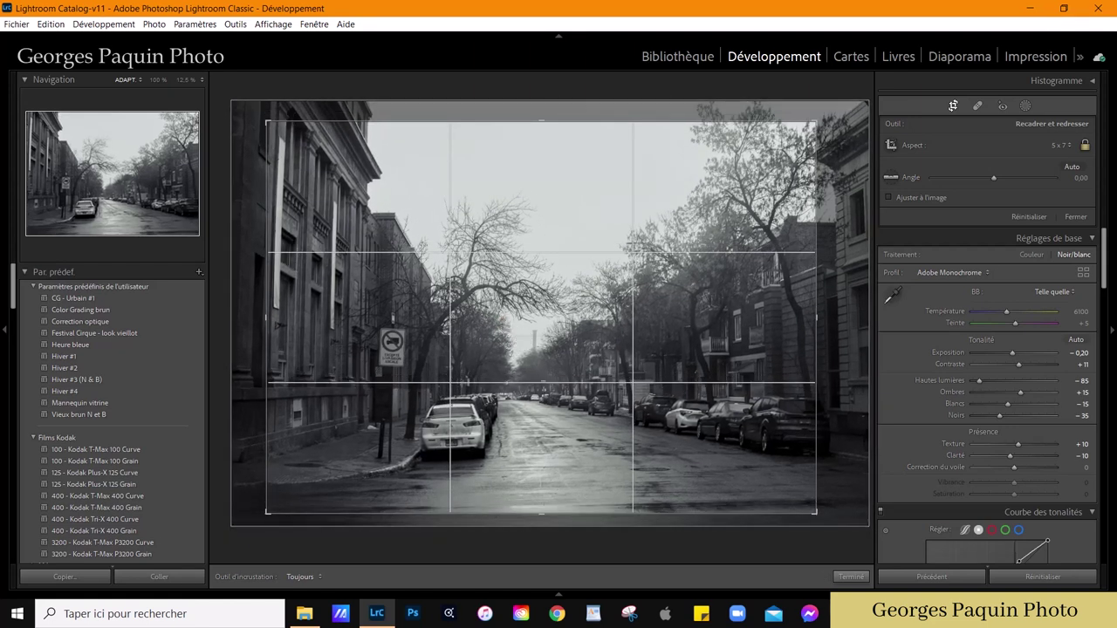
pyautogui.click(848, 578)
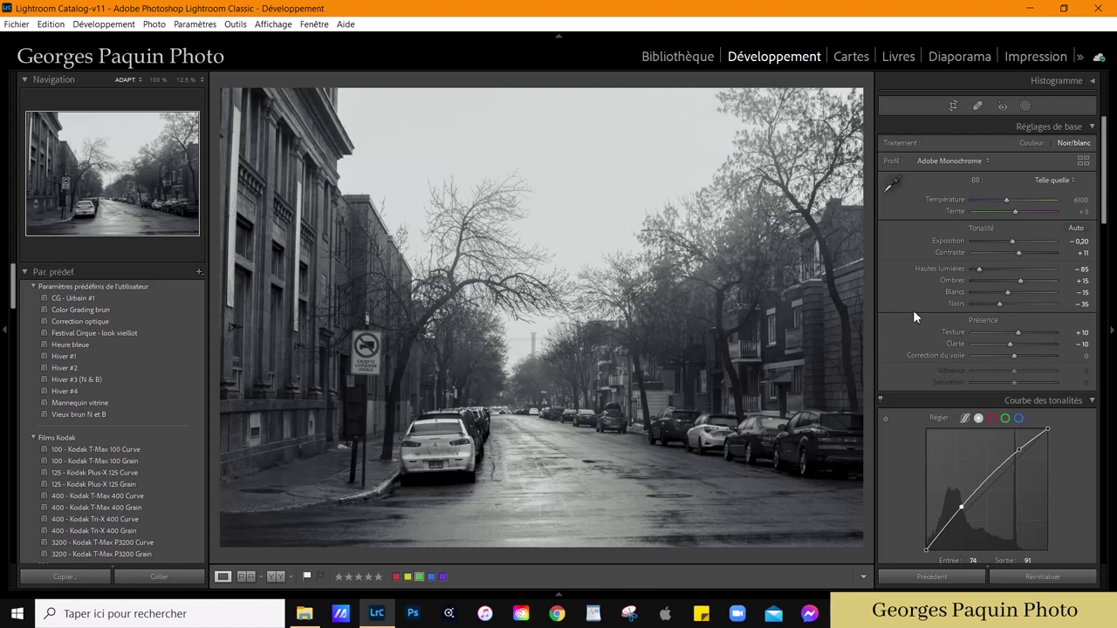
# Step: Add a post-crop vignette with an amount of −25
pyautogui.scroll(-10, 913, 311)
pyautogui.scroll(-5, 912, 312)
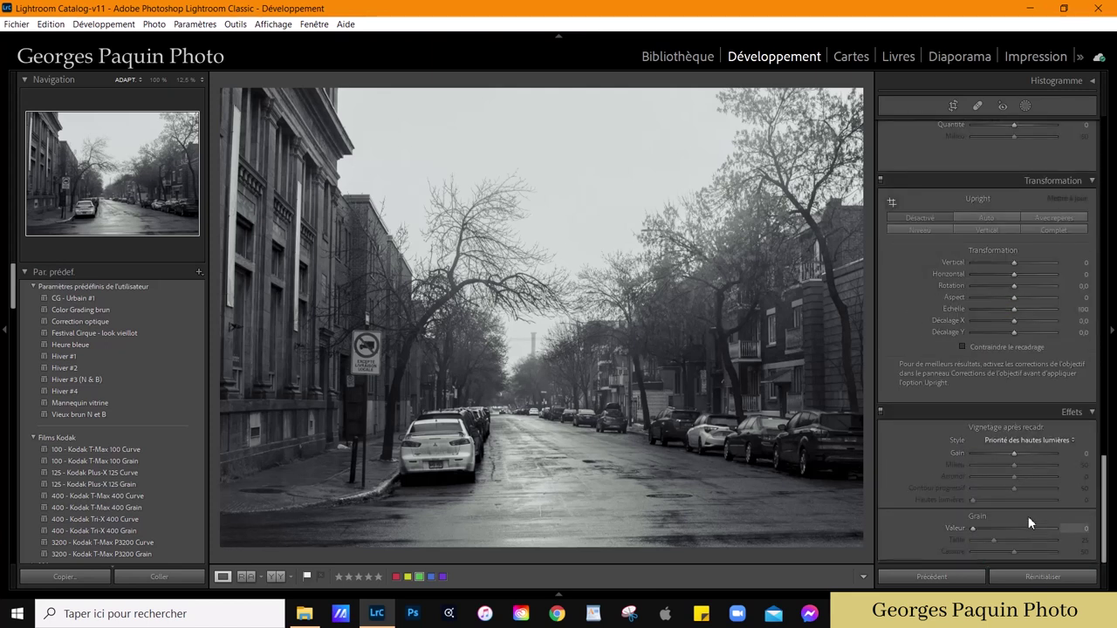
pyautogui.moveTo(1015, 454); pyautogui.dragTo(1014, 454)
pyautogui.scroll(-3, 1013, 454)
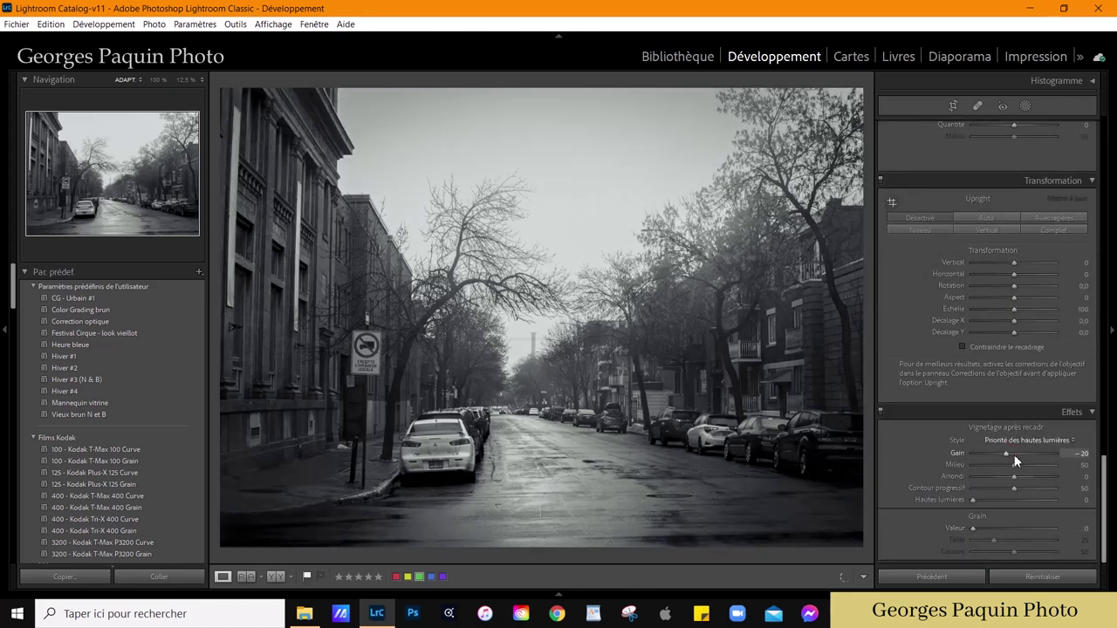
pyautogui.scroll(-3, 1014, 478)
pyautogui.scroll(-3, 1013, 478)
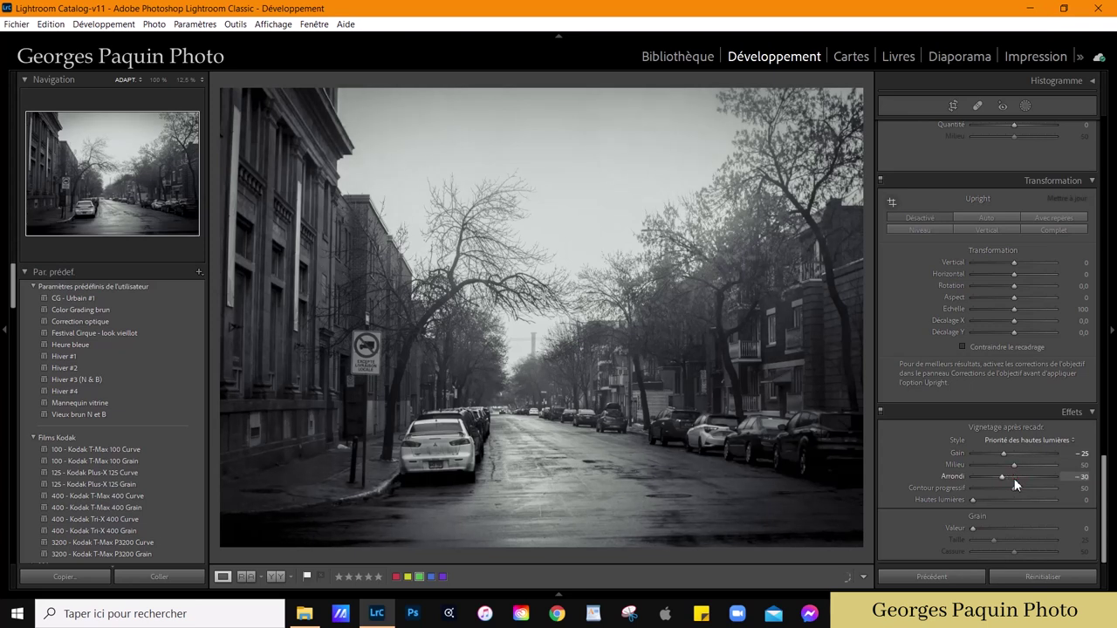
pyautogui.scroll(3, 1013, 489)
pyautogui.scroll(2, 1016, 466)
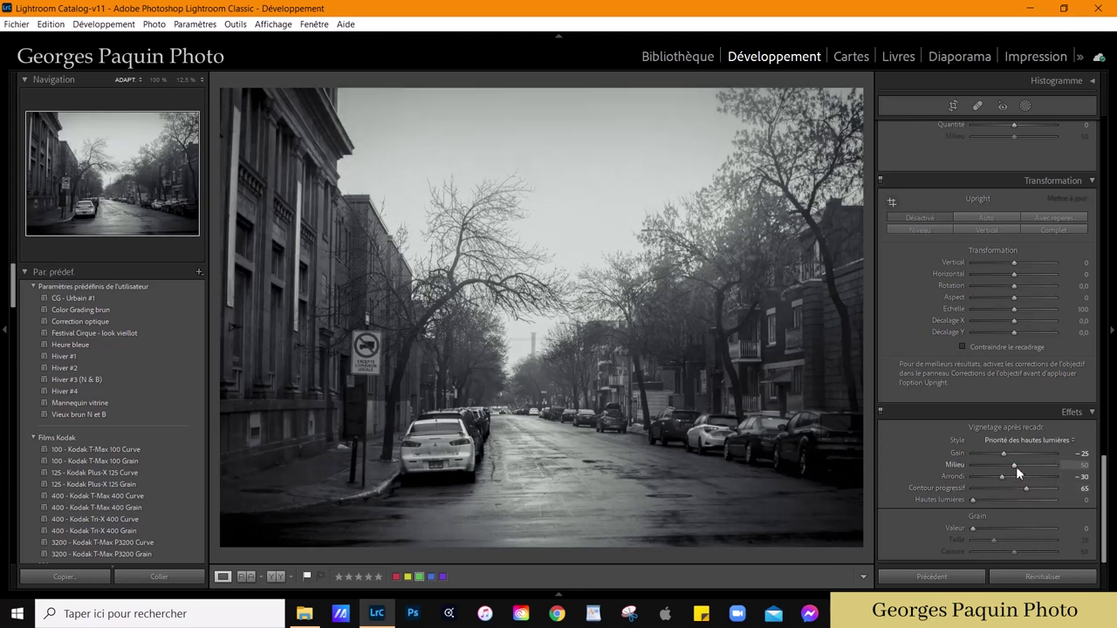
# Step: Set the vignette style to Colour Priority with highlights 100, then return to the Library grid
pyautogui.click(1053, 441)
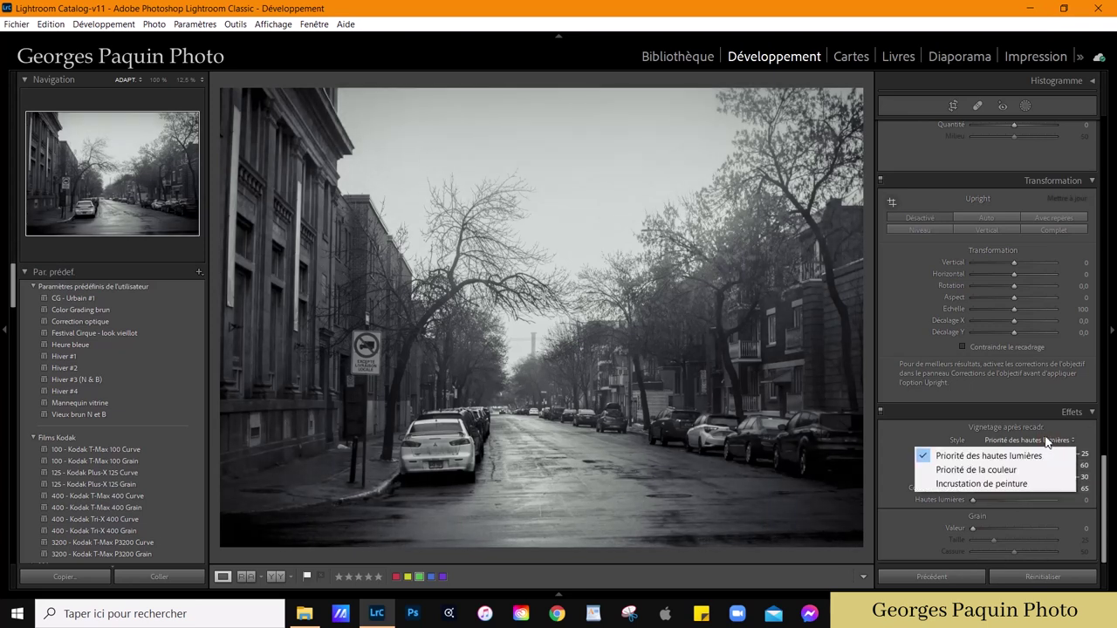
pyautogui.click(983, 470)
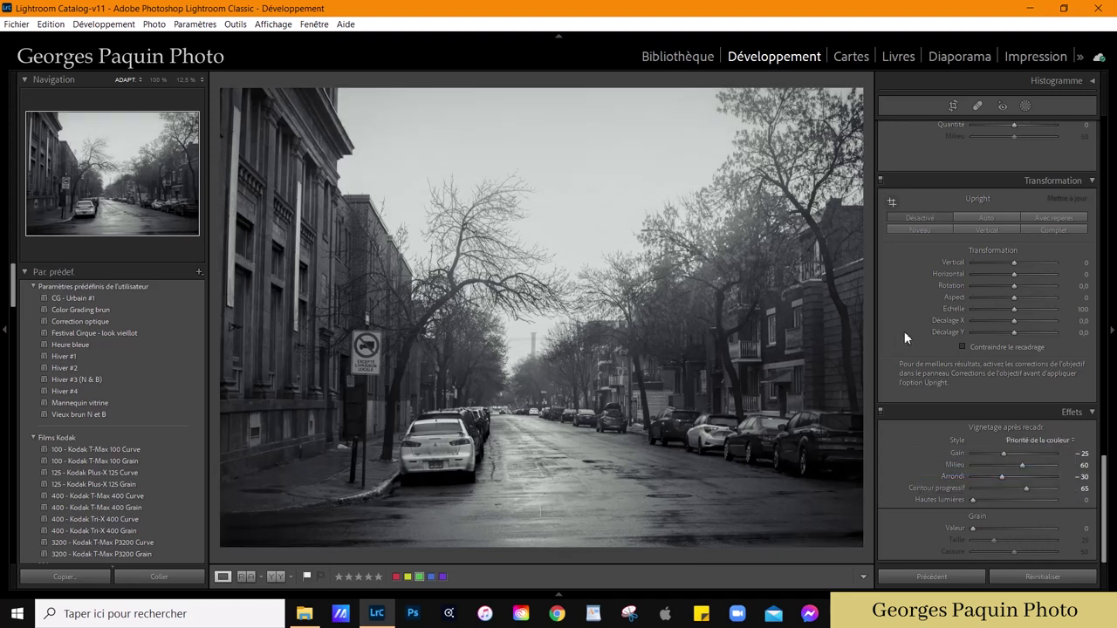
pyautogui.click(1050, 441)
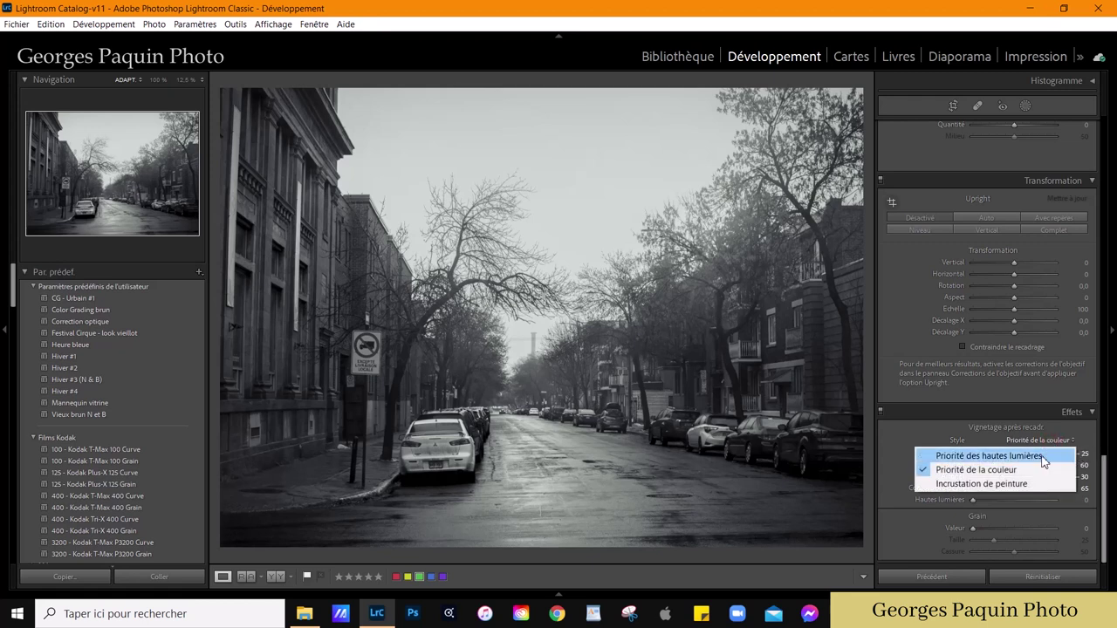
pyautogui.click(887, 448)
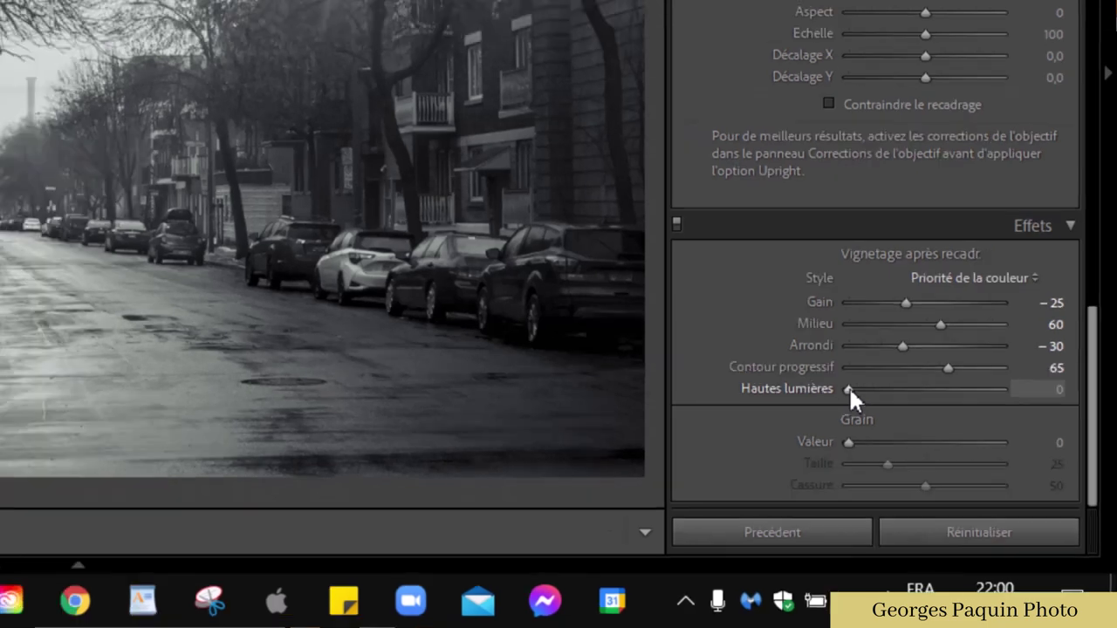
pyautogui.moveTo(829, 371); pyautogui.dragTo(836, 373)
pyautogui.moveTo(1000, 503); pyautogui.dragTo(1056, 507)
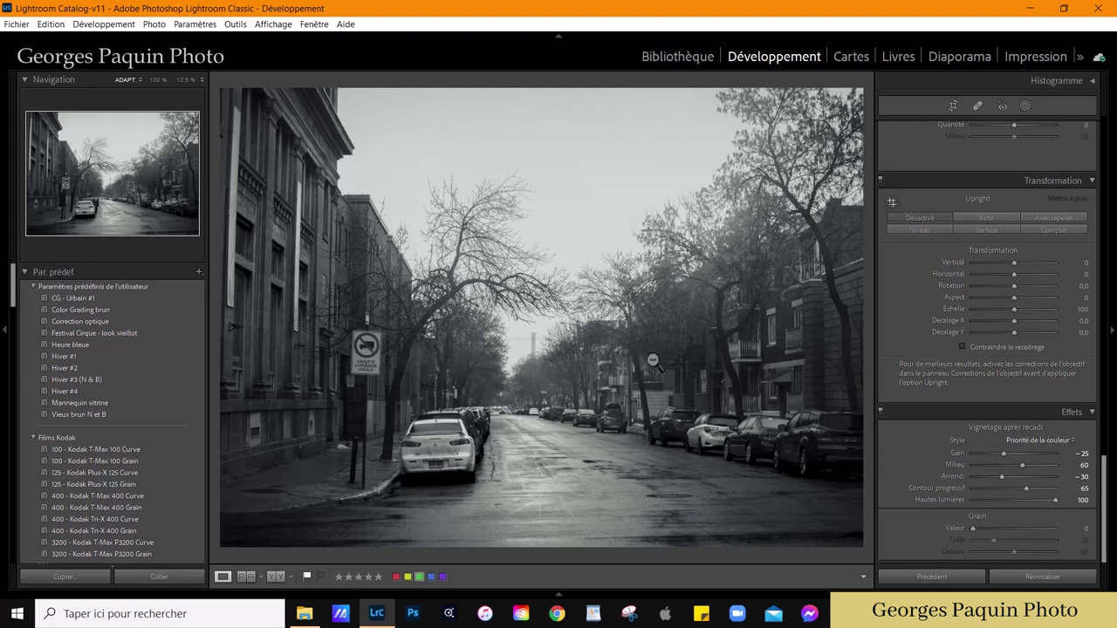
pyautogui.press('g')
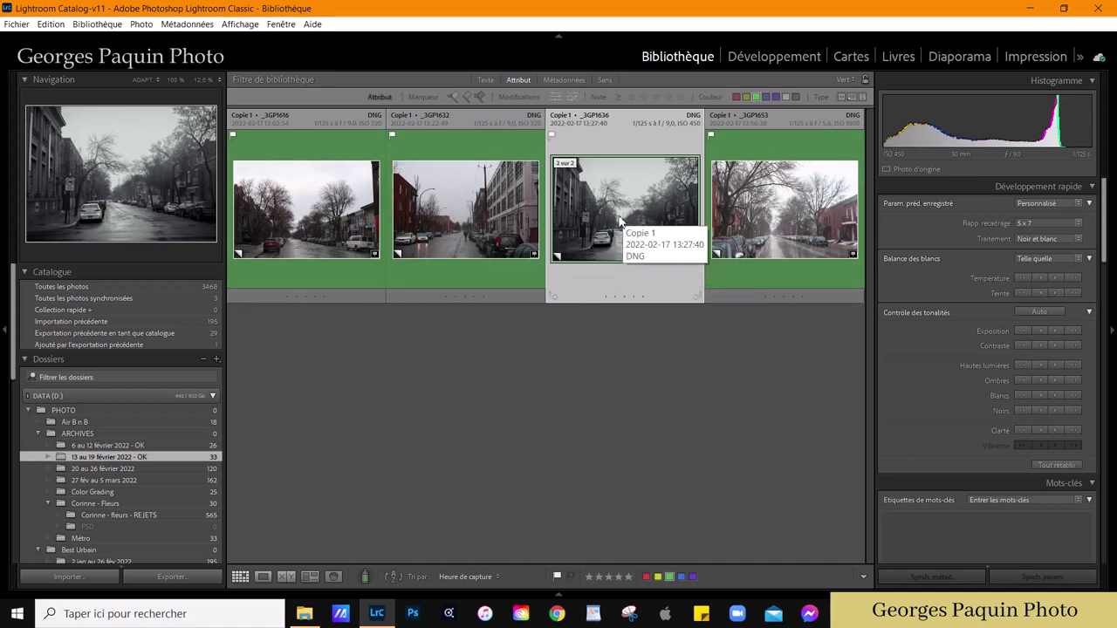
pyautogui.moveTo(625, 210)
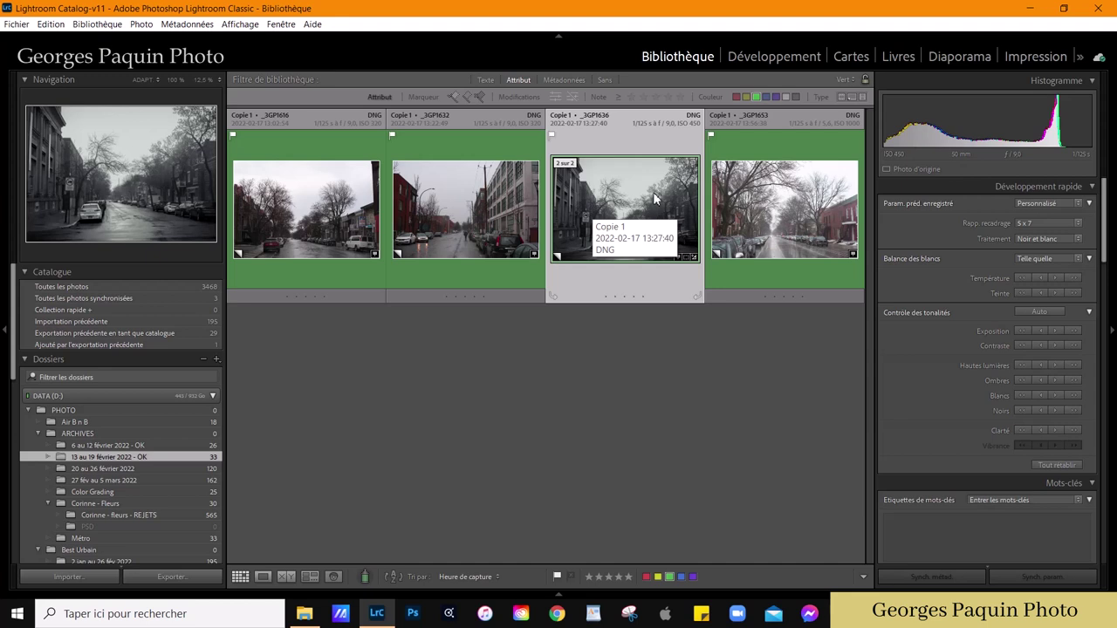
# Step: Select all four photos in the grid with Ctrl+A
pyautogui.hotkey('ctrl', 'a')
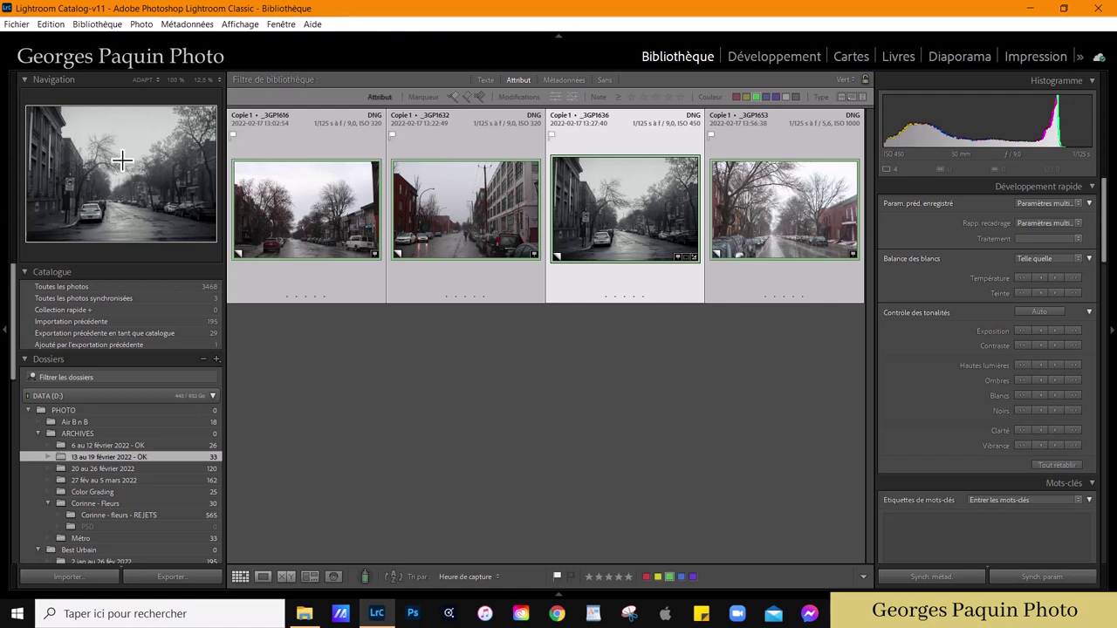
pyautogui.moveTo(783, 209)
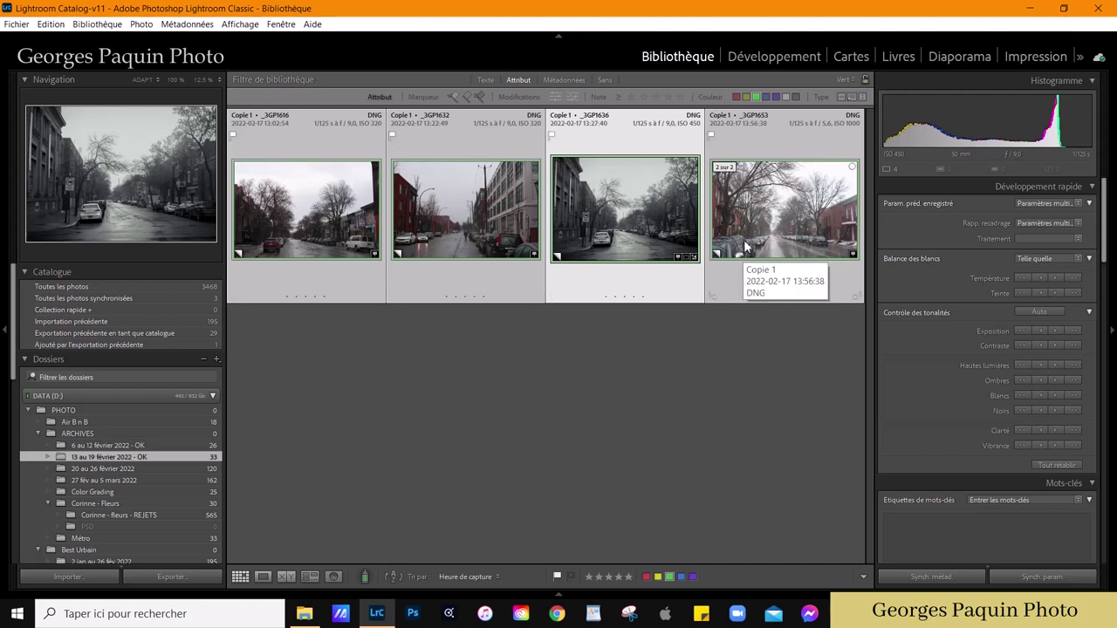
# Step: Sync all settings except Masking, Crop, Spot Removal, Transform and Lens Corrections to the other photos
pyautogui.click(1047, 580)
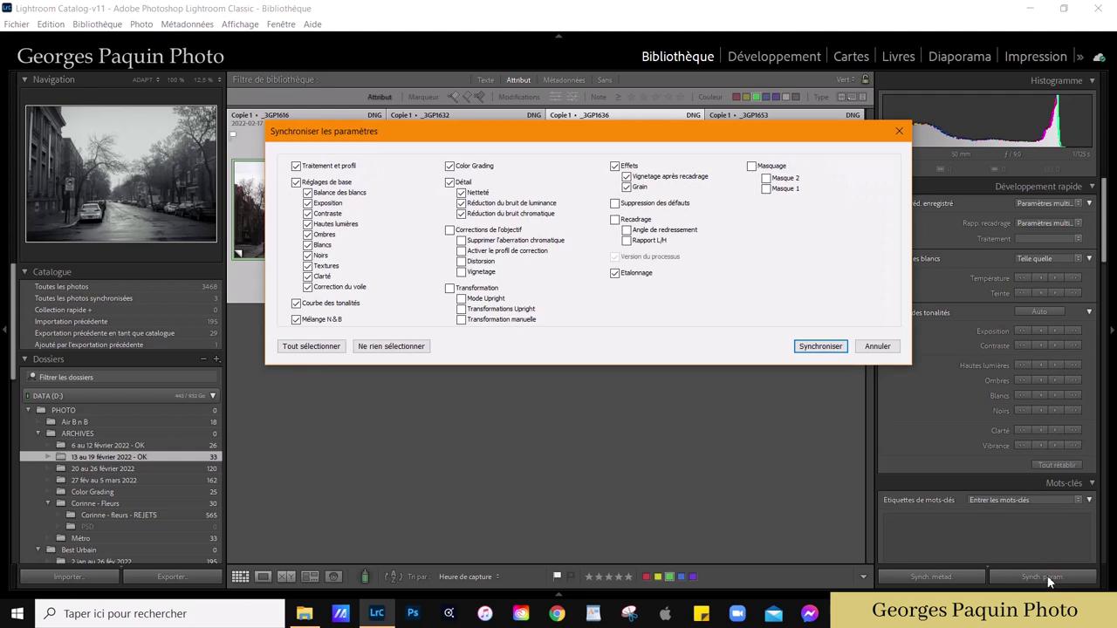
pyautogui.moveTo(376, 132); pyautogui.dragTo(347, 140)
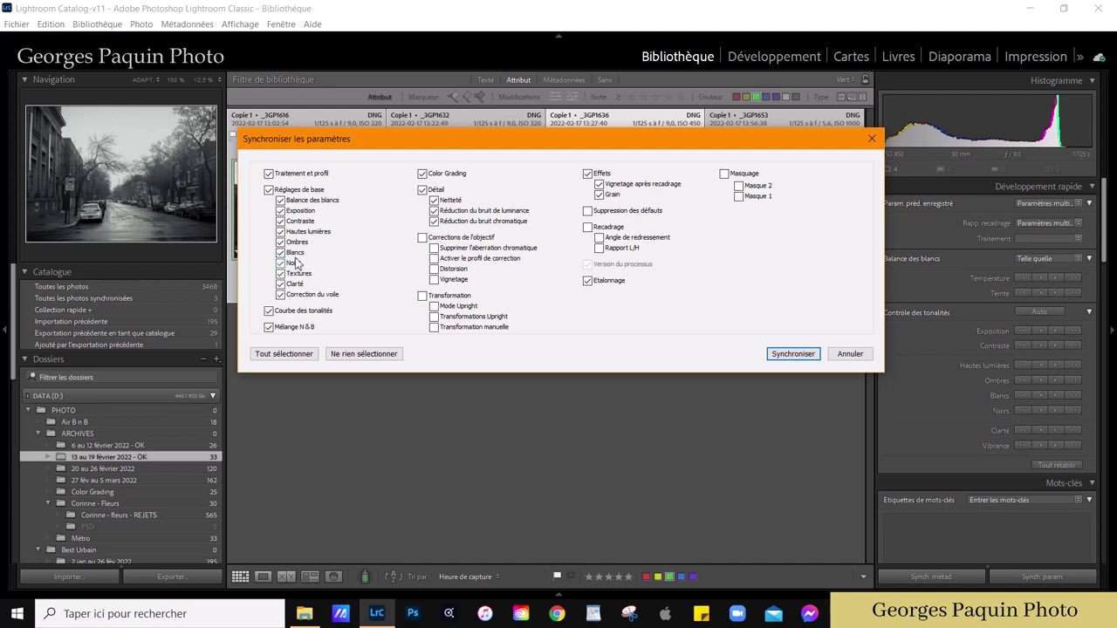
pyautogui.click(291, 355)
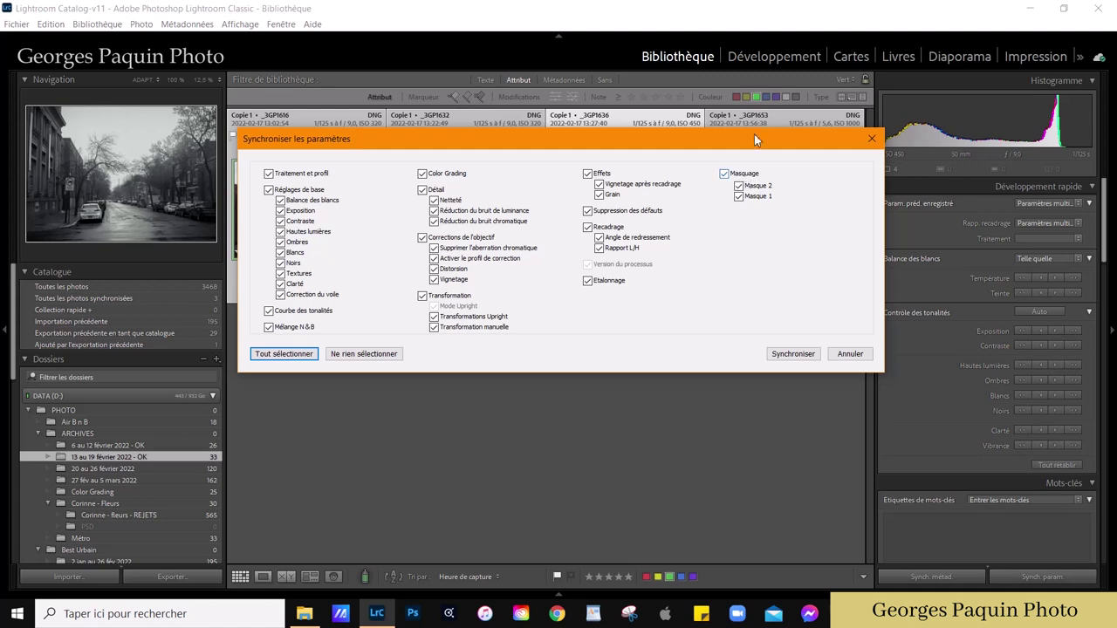
pyautogui.click(724, 174)
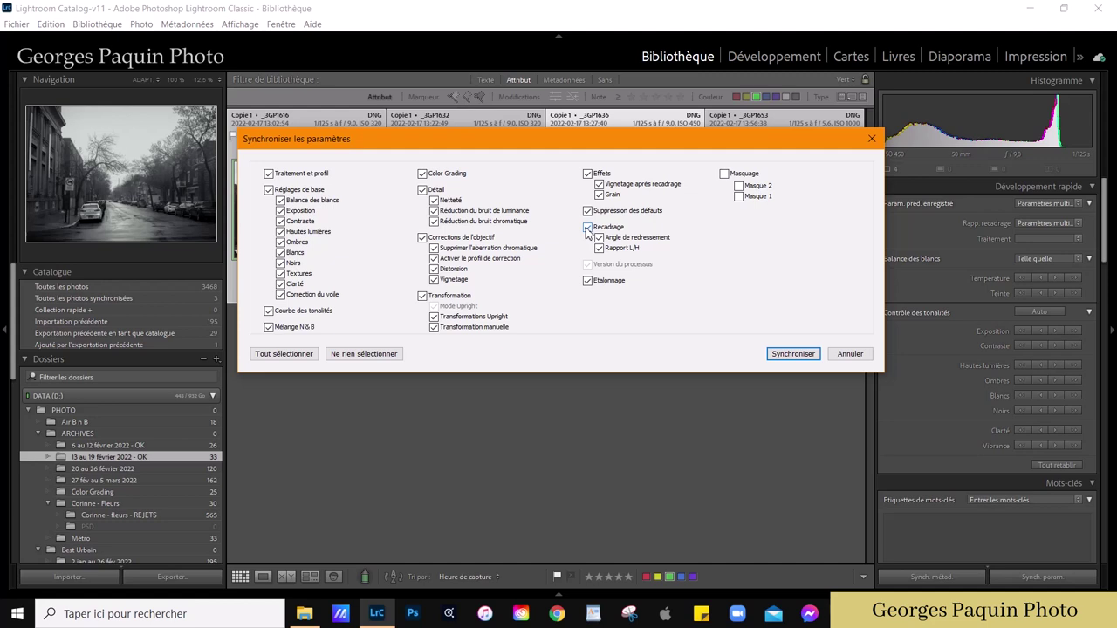
pyautogui.click(587, 227)
pyautogui.click(588, 212)
pyautogui.click(423, 296)
pyautogui.click(423, 238)
pyautogui.click(805, 358)
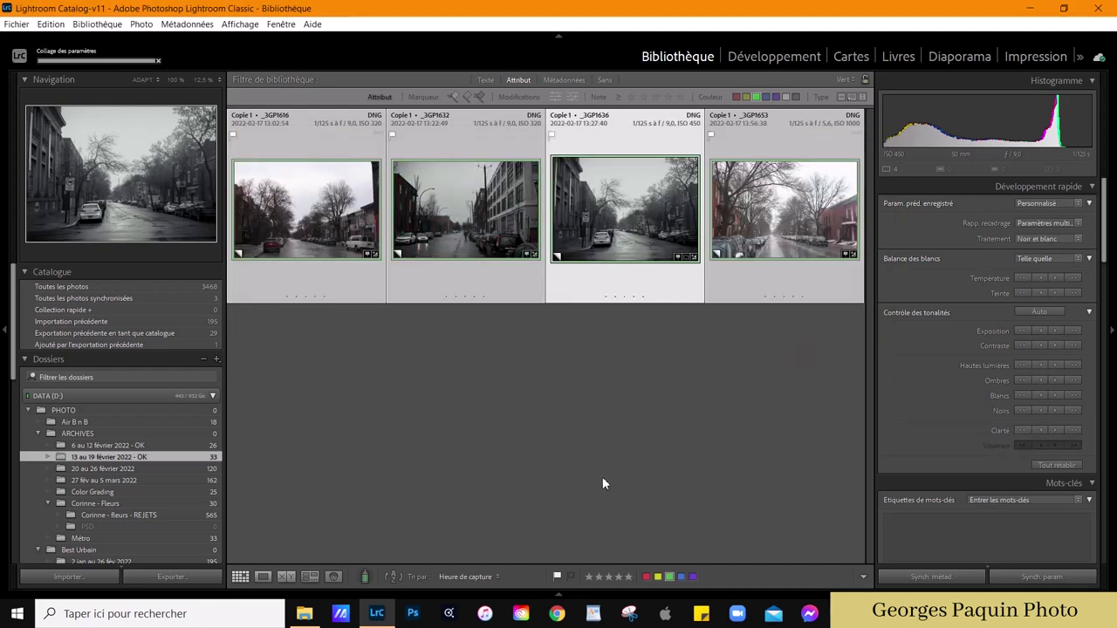
# Step: Review the four black-and-white photos in Loupe view, then show the first one large
pyautogui.click(602, 480)
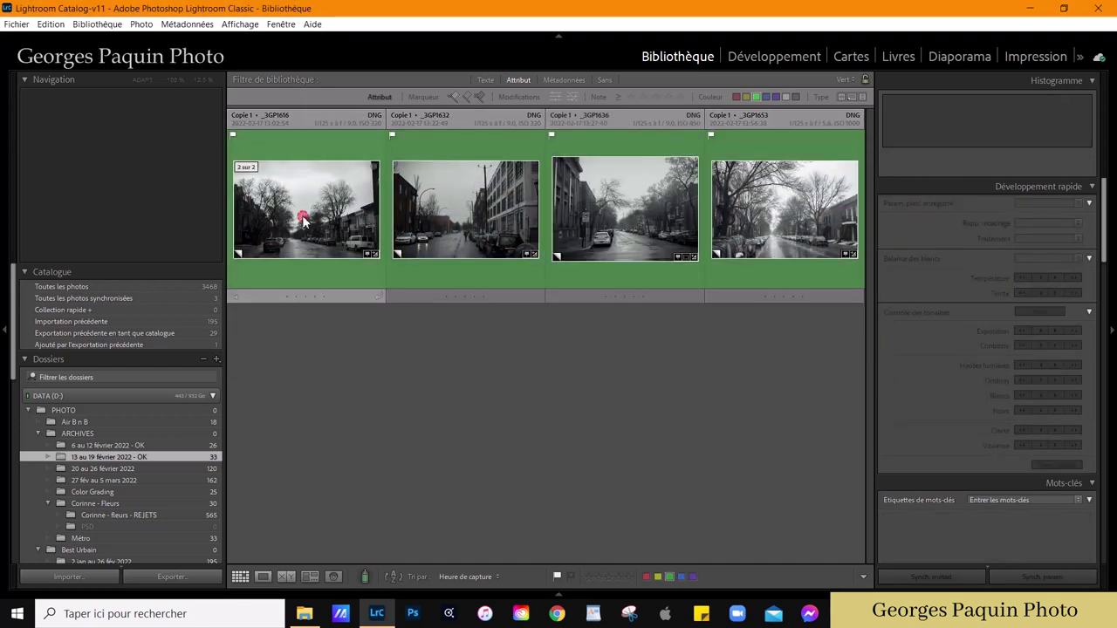
pyautogui.doubleClick(302, 219)
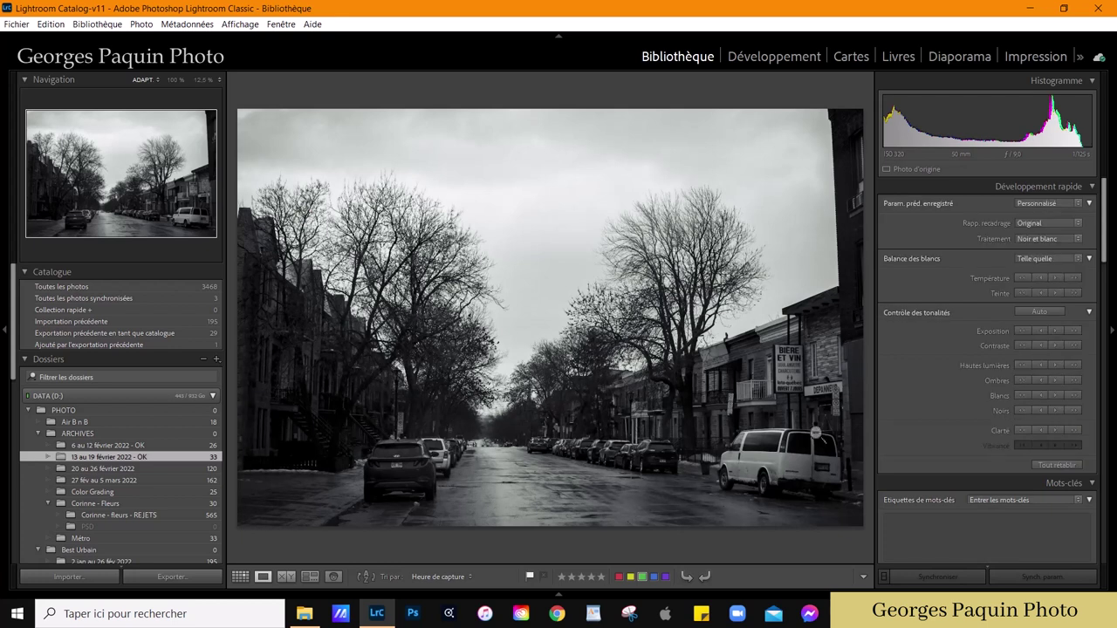
pyautogui.press('Right')
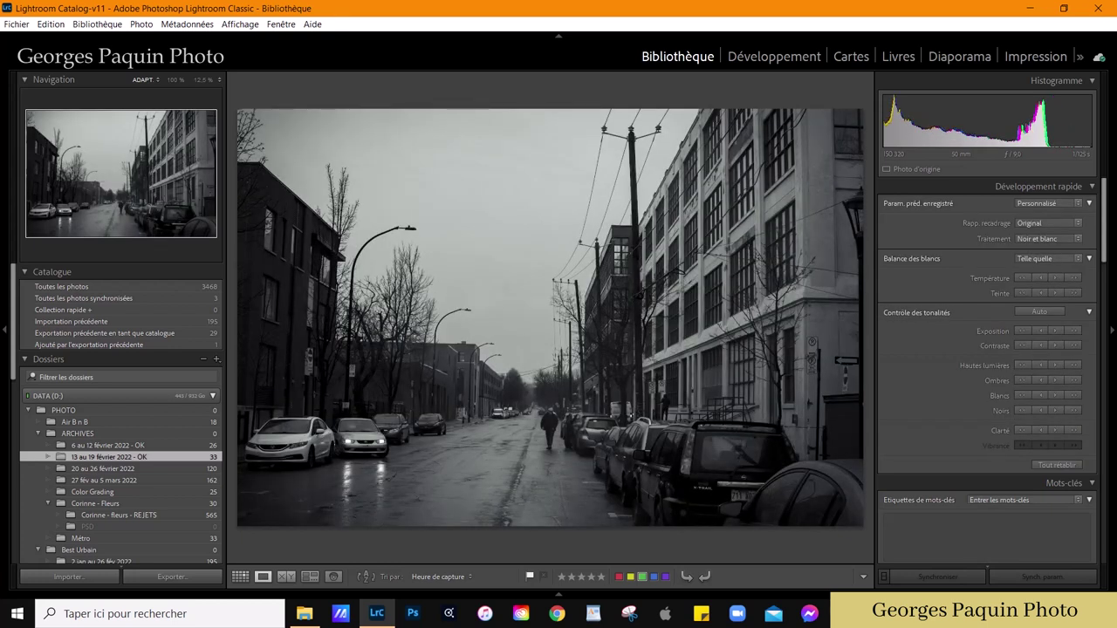
pyautogui.press('Right')
pyautogui.press('Right')
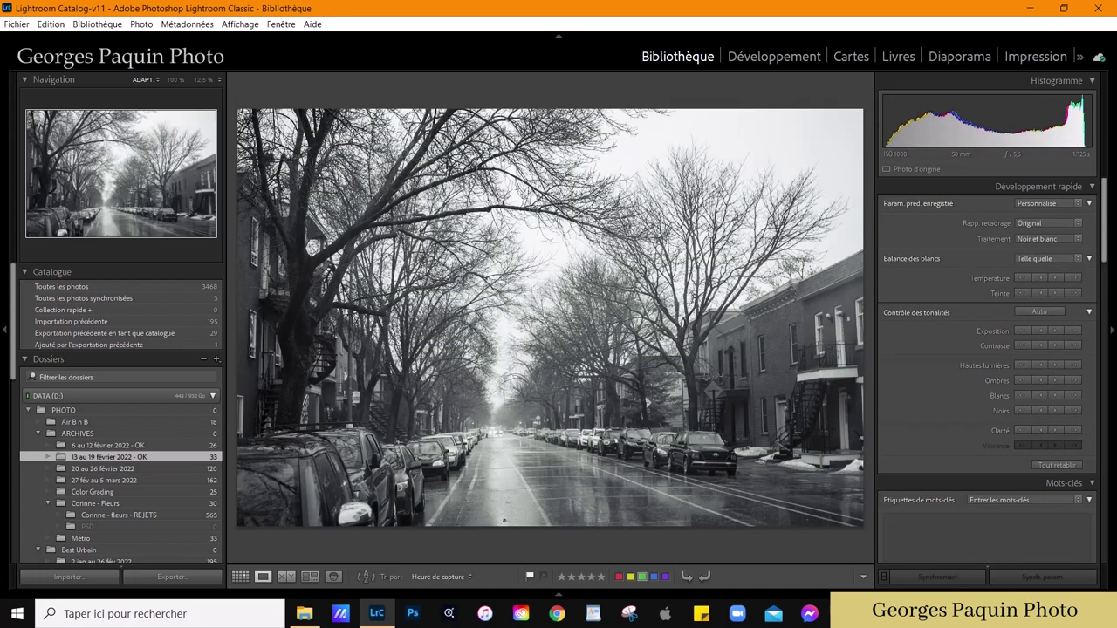
pyautogui.press('g')
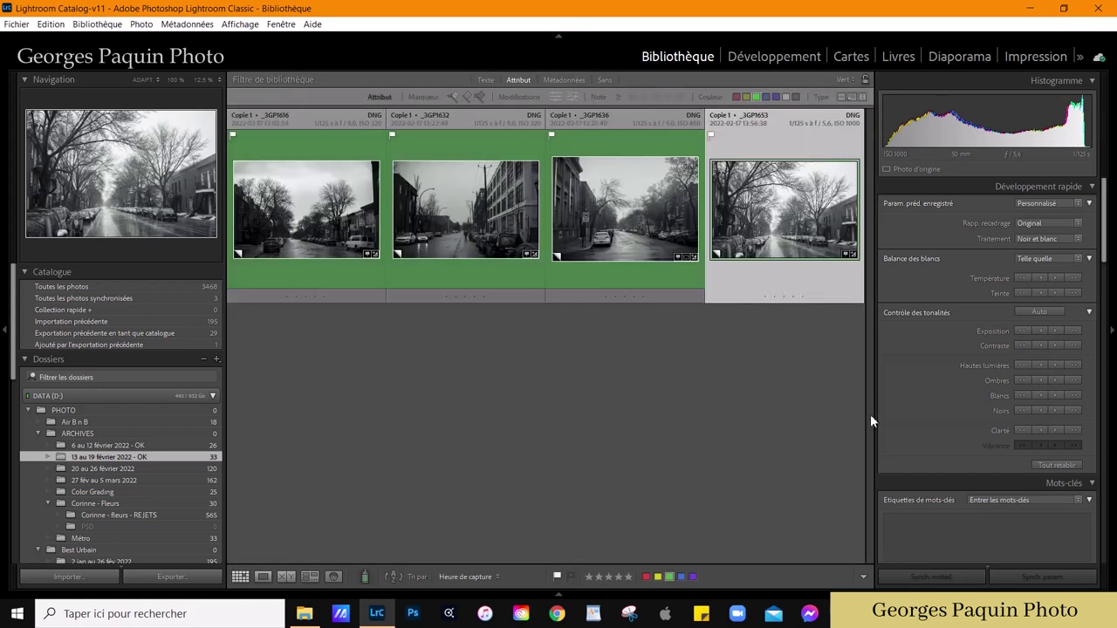
pyautogui.doubleClick(301, 234)
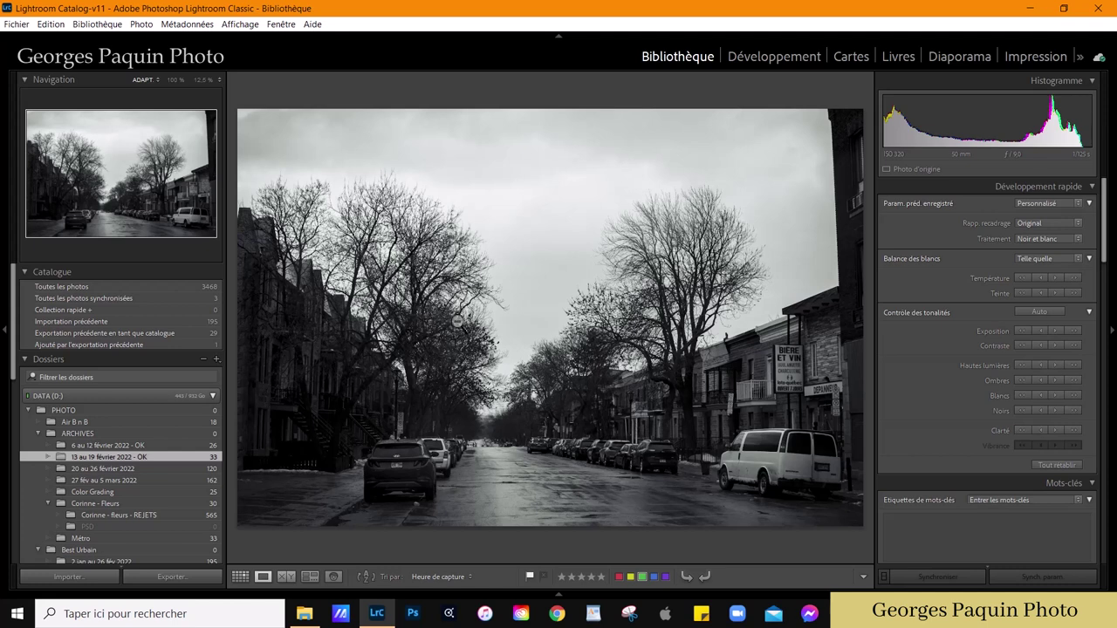
# Step: In Develop, raise exposure to +0.30, shadows to +40 and set contrast to −4
pyautogui.click(769, 57)
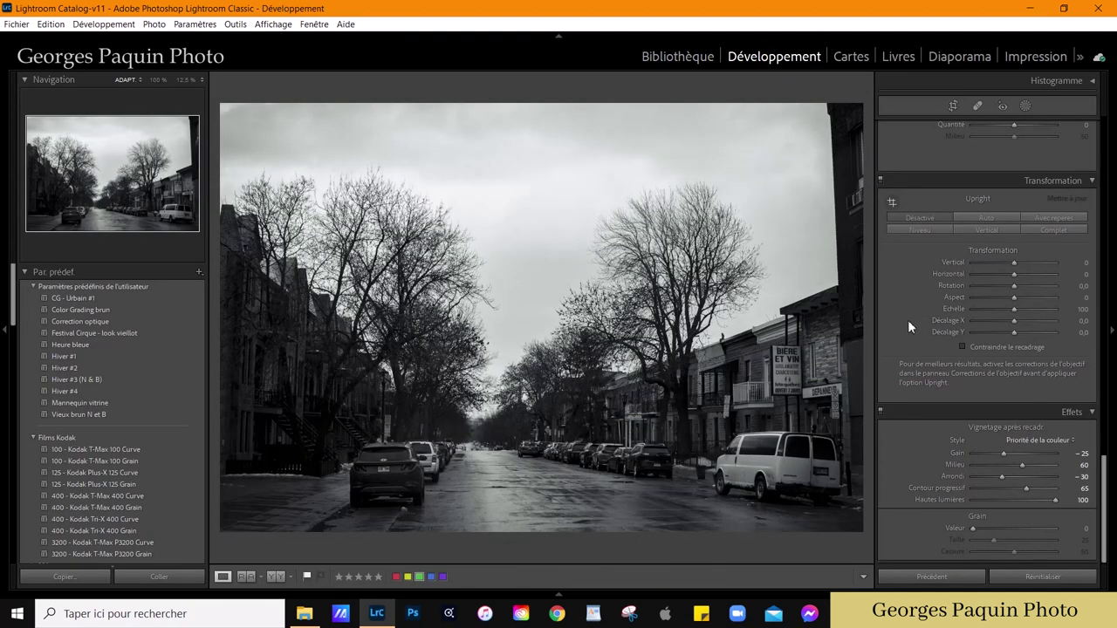
pyautogui.scroll(10, 908, 327)
pyautogui.scroll(10, 908, 328)
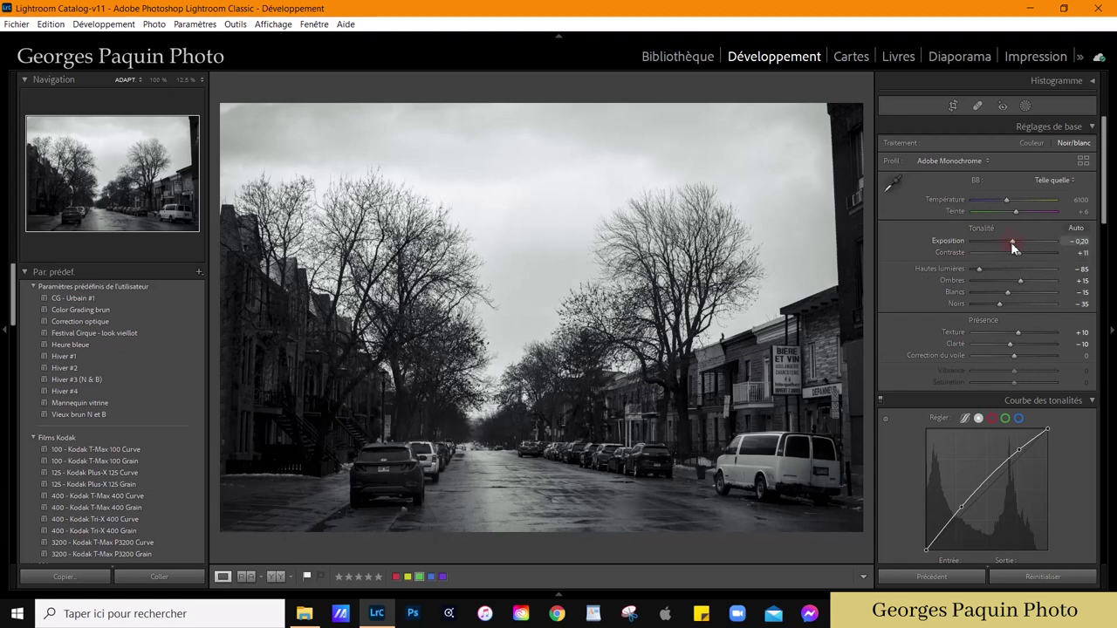
pyautogui.press('Up')
pyautogui.press('Up')
pyautogui.press('Up')
pyautogui.press('Up')
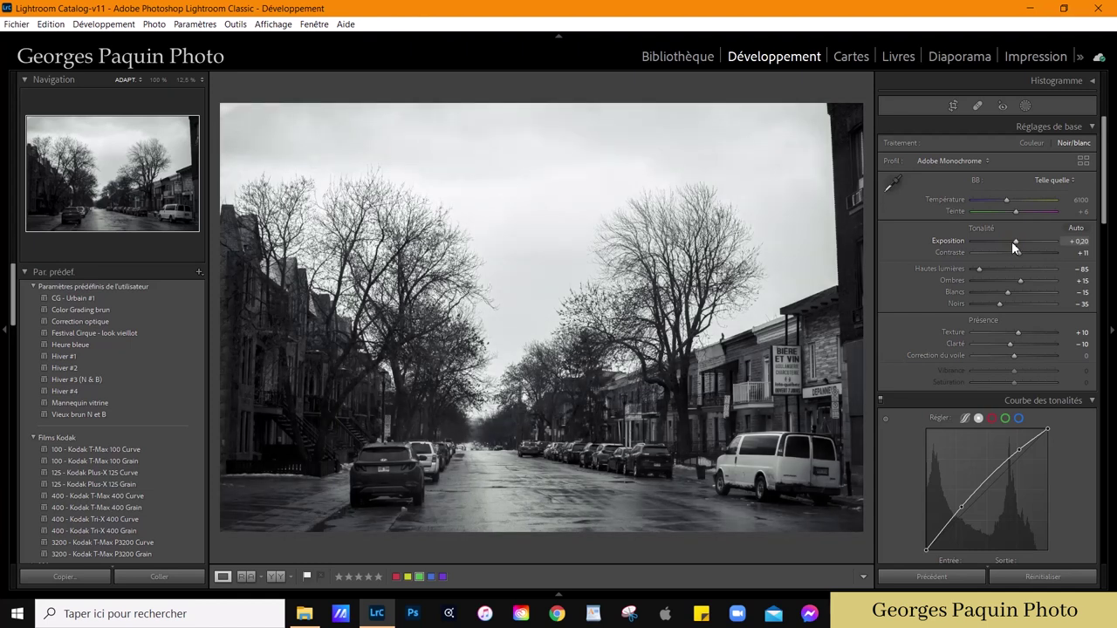
pyautogui.click(1023, 281)
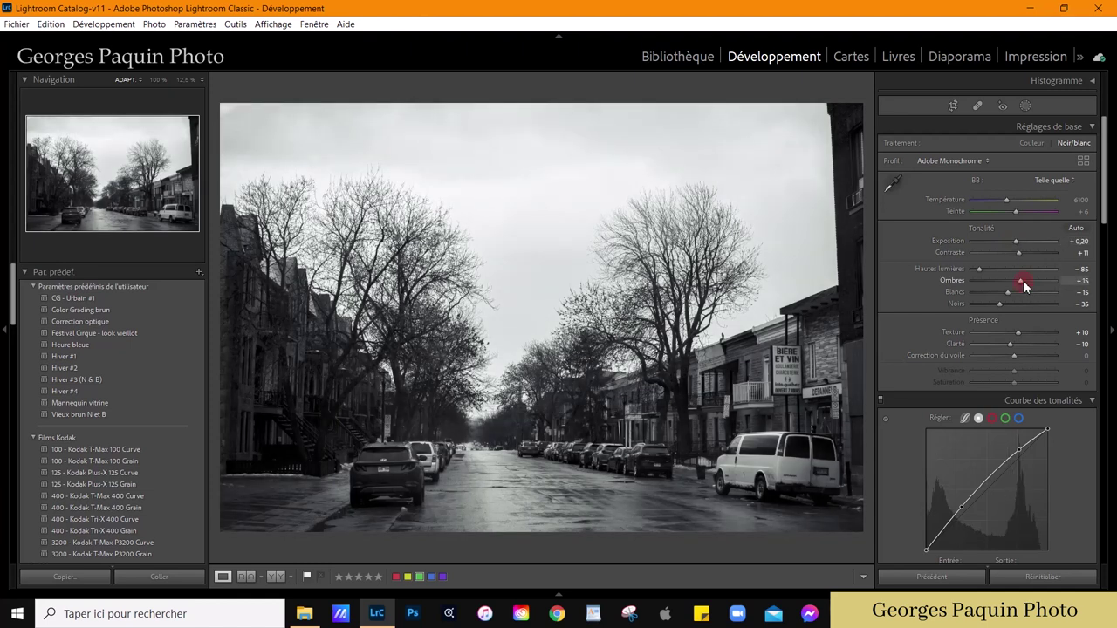
pyautogui.press('Up')
pyautogui.press('Up')
pyautogui.press('Up')
pyautogui.press('Up')
pyautogui.press('Up')
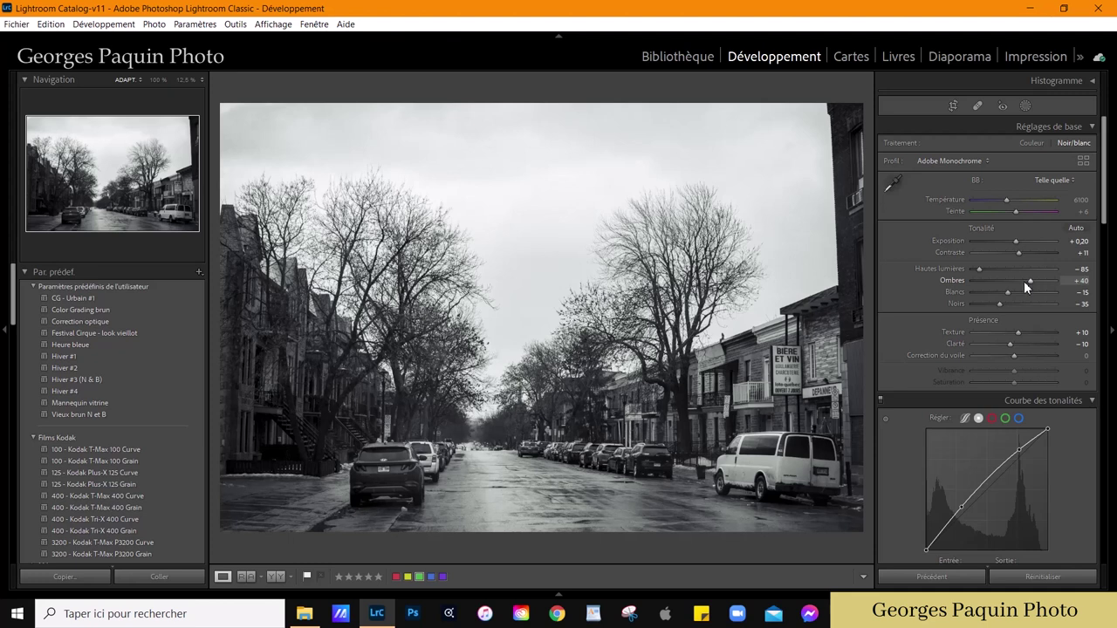
pyautogui.press('Down')
pyautogui.press('Down')
pyautogui.press('Down')
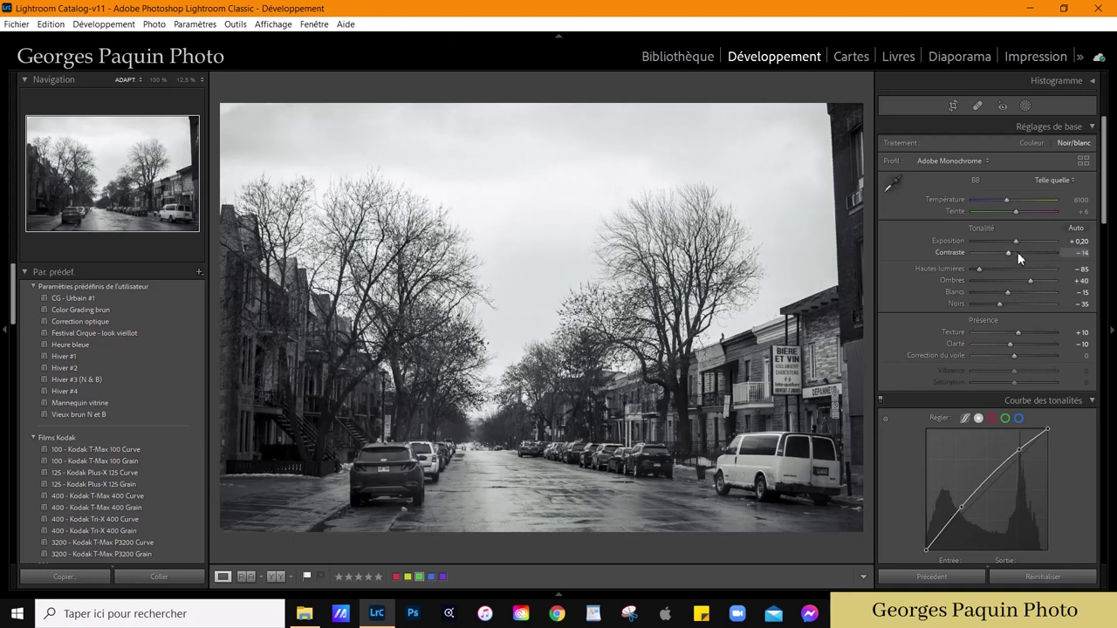
pyautogui.press('Up')
pyautogui.press('Up')
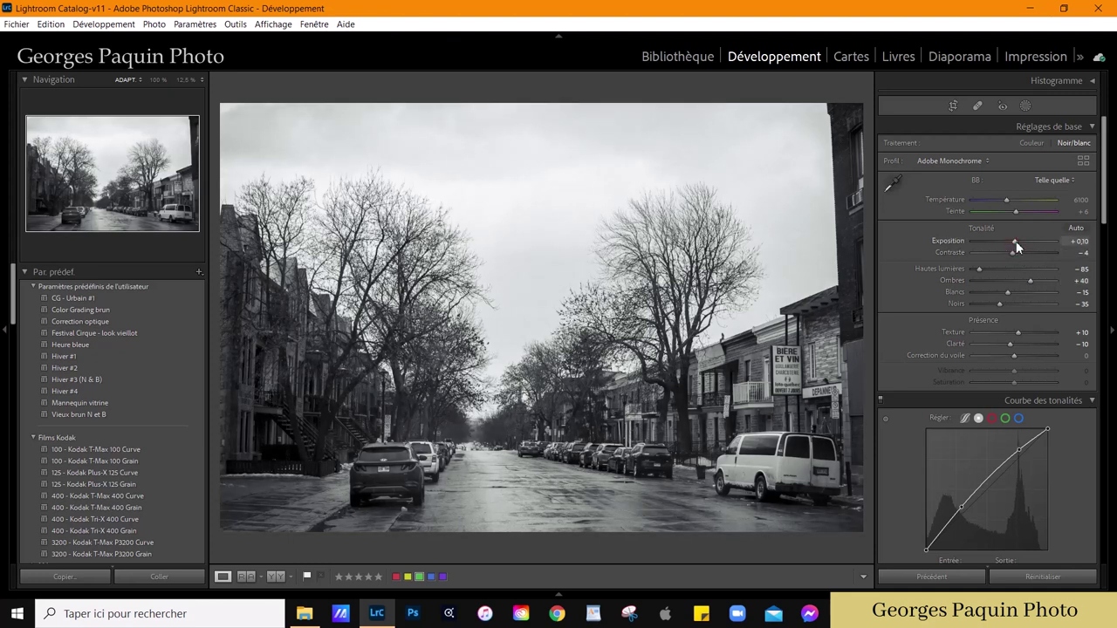
# Step: Switch the tone curve to parametric mode and widen the shadow and highlight regions
pyautogui.scroll(-5, 924, 294)
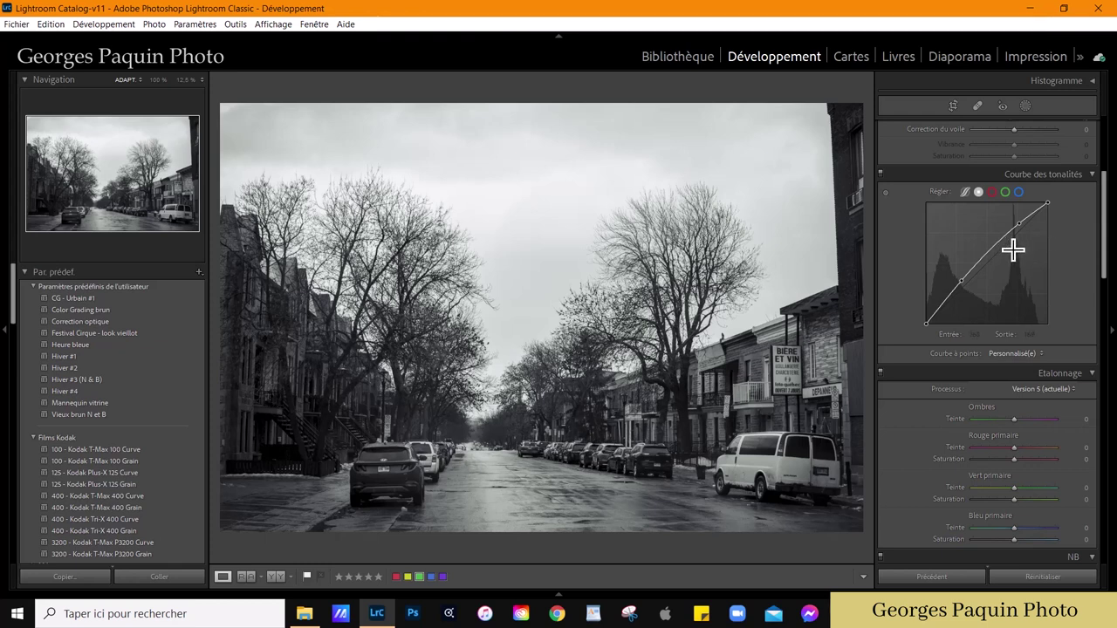
pyautogui.click(966, 193)
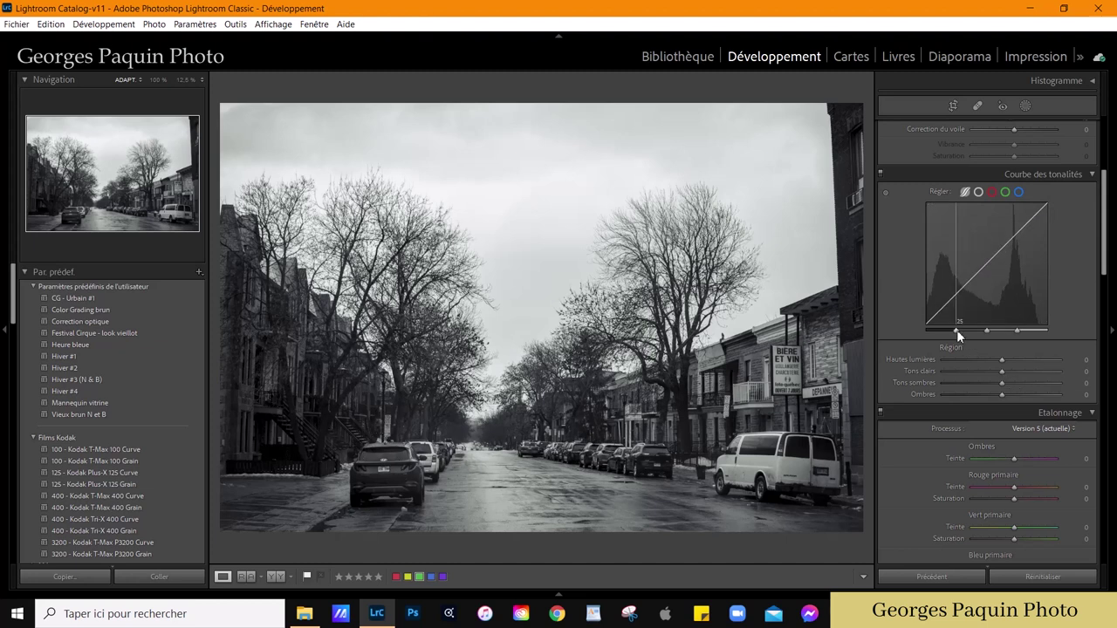
pyautogui.moveTo(956, 330); pyautogui.dragTo(938, 330)
pyautogui.moveTo(1017, 331); pyautogui.dragTo(1036, 331)
# Step: Set the parametric curve's dark tones to +23 and light tones to −20
pyautogui.moveTo(951, 298); pyautogui.dragTo(951, 289)
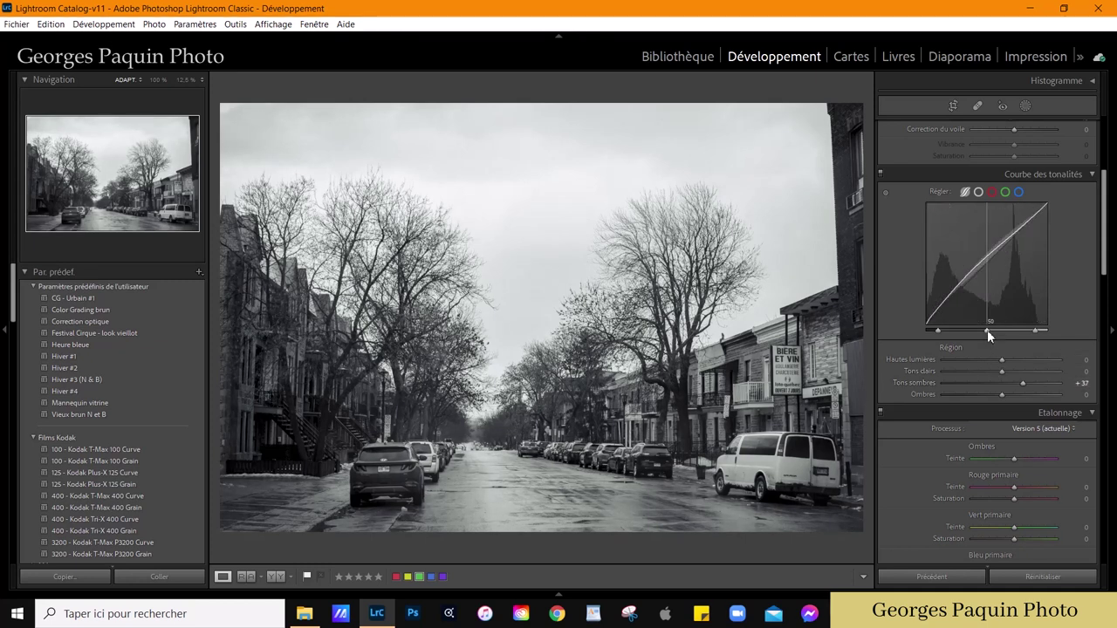
pyautogui.moveTo(986, 330); pyautogui.dragTo(1010, 333)
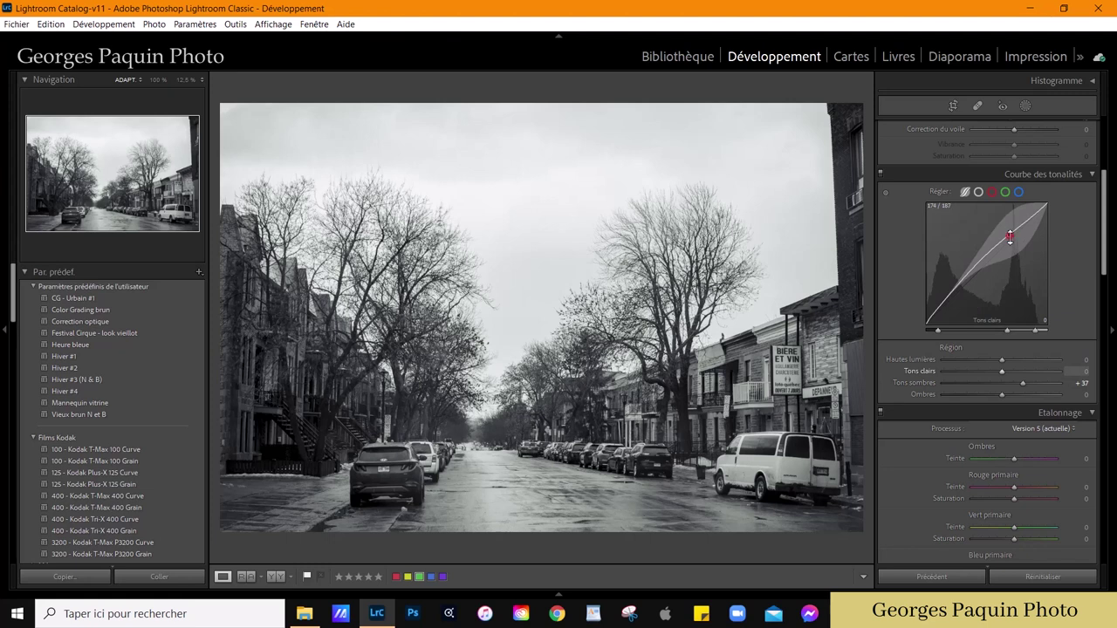
pyautogui.moveTo(1009, 237); pyautogui.dragTo(988, 278)
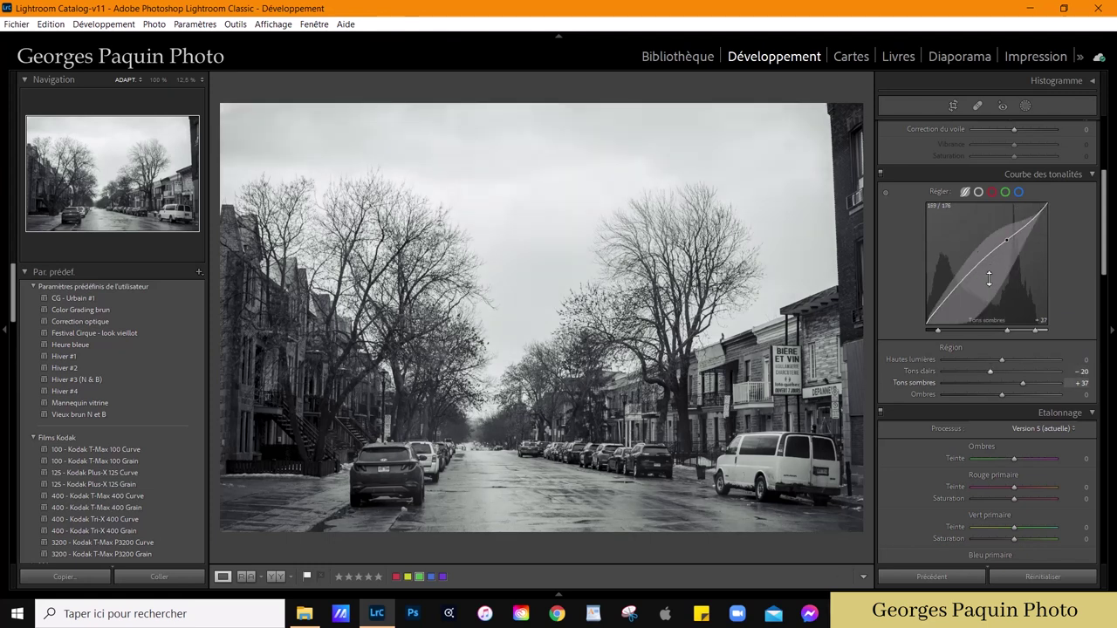
pyautogui.moveTo(973, 269); pyautogui.dragTo(974, 279)
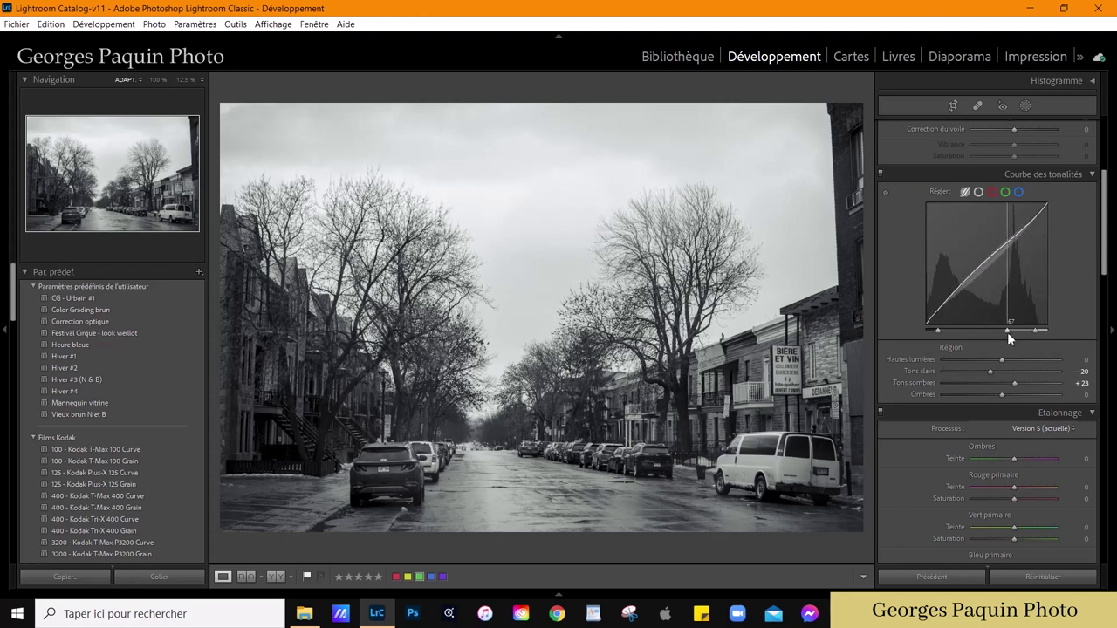
pyautogui.moveTo(1006, 330)
pyautogui.mouseDown()
pyautogui.moveTo(993, 332)
pyautogui.moveTo(997, 358)
pyautogui.mouseUp()
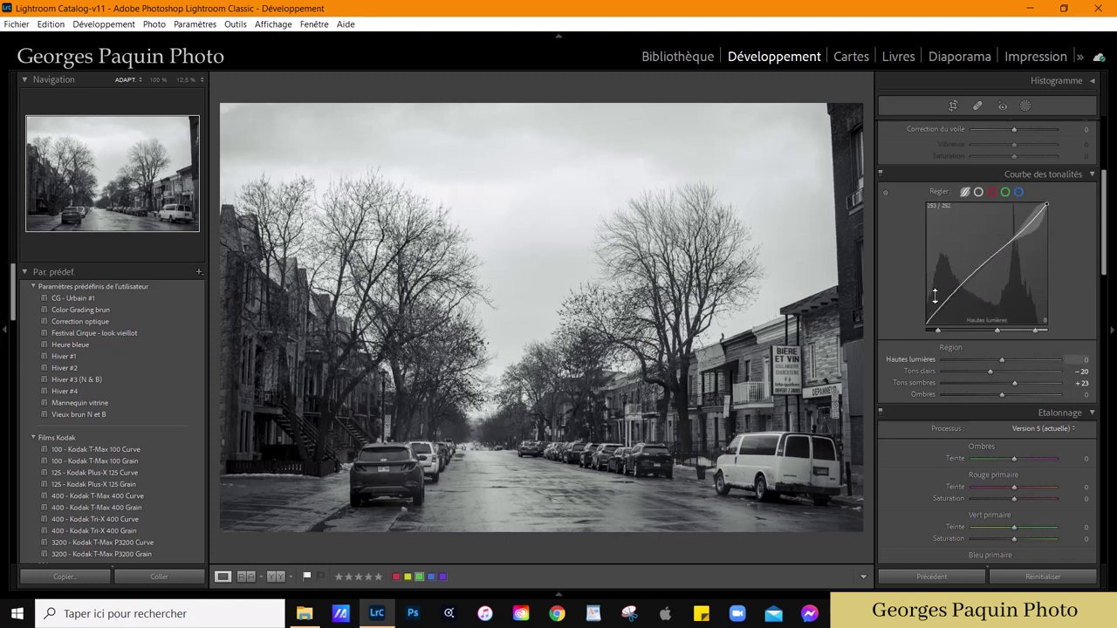
pyautogui.click(977, 192)
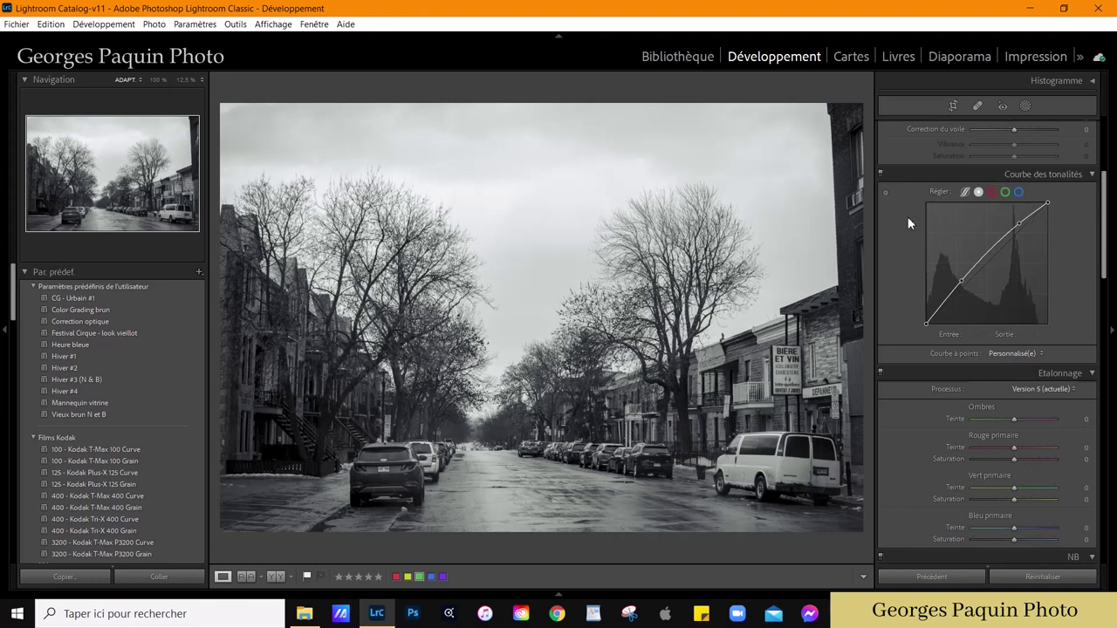
pyautogui.click(965, 192)
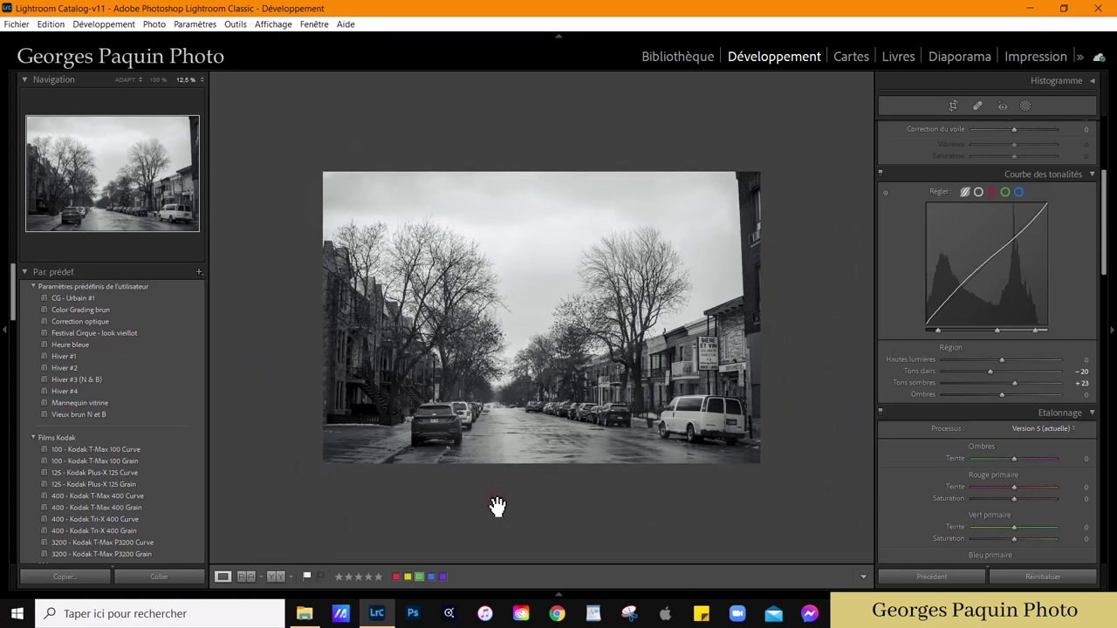
# Step: Paint an Asphalte HoMa brush mask over the white-van photo's wet road at 25% zoom, then fit the view
pyautogui.moveTo(495, 508)
pyautogui.mouseDown()
pyautogui.moveTo(580, 327)
pyautogui.moveTo(548, 374)
pyautogui.mouseUp()
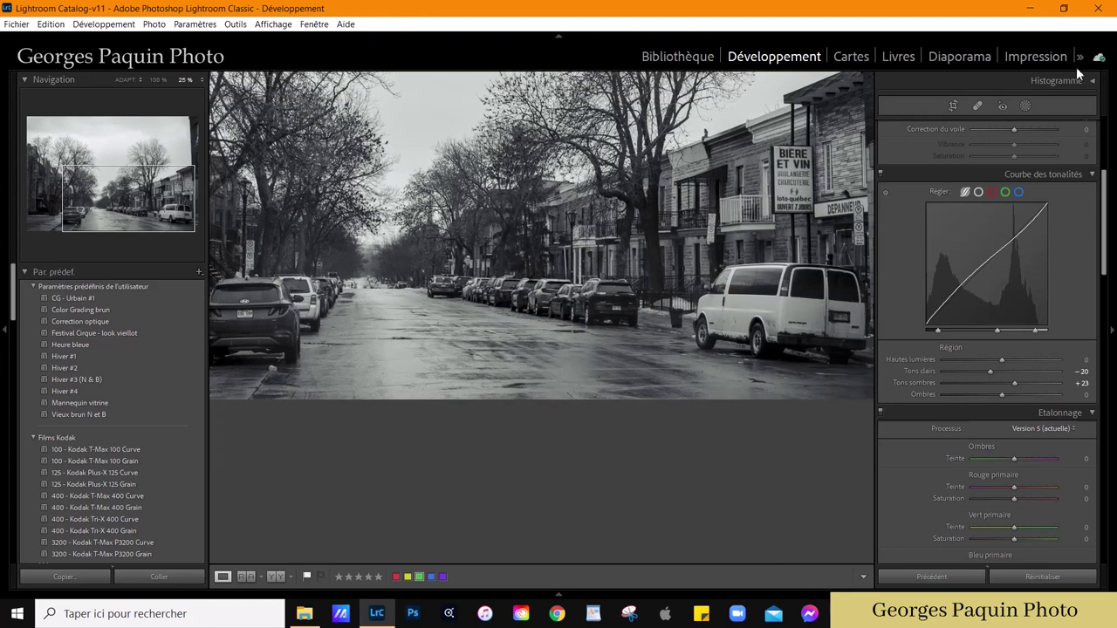
pyautogui.click(1024, 105)
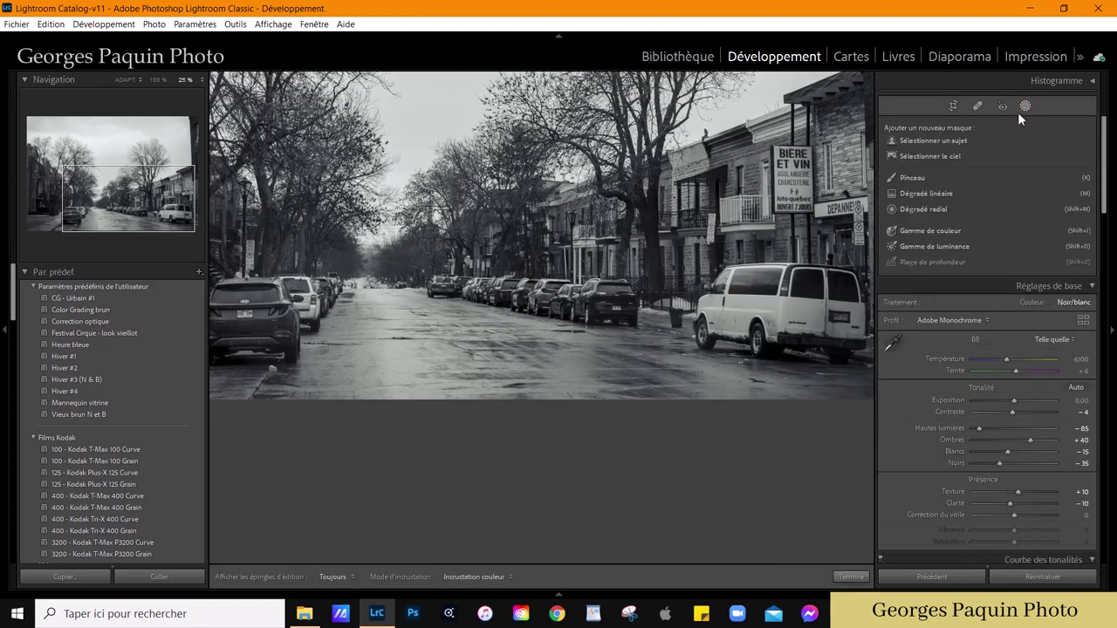
pyautogui.click(919, 177)
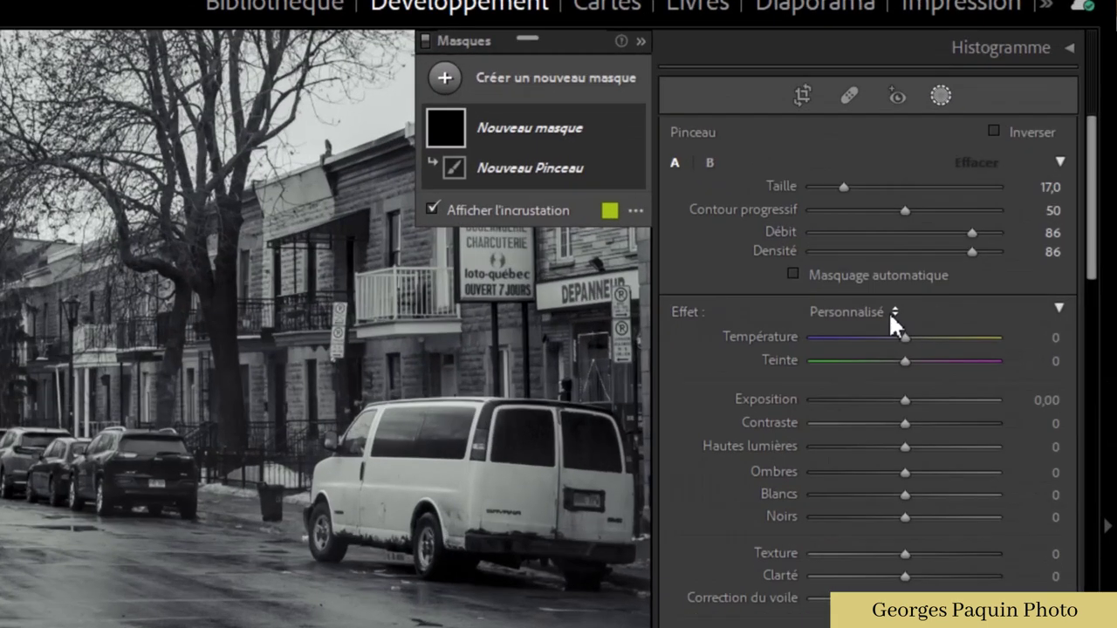
pyautogui.click(1001, 220)
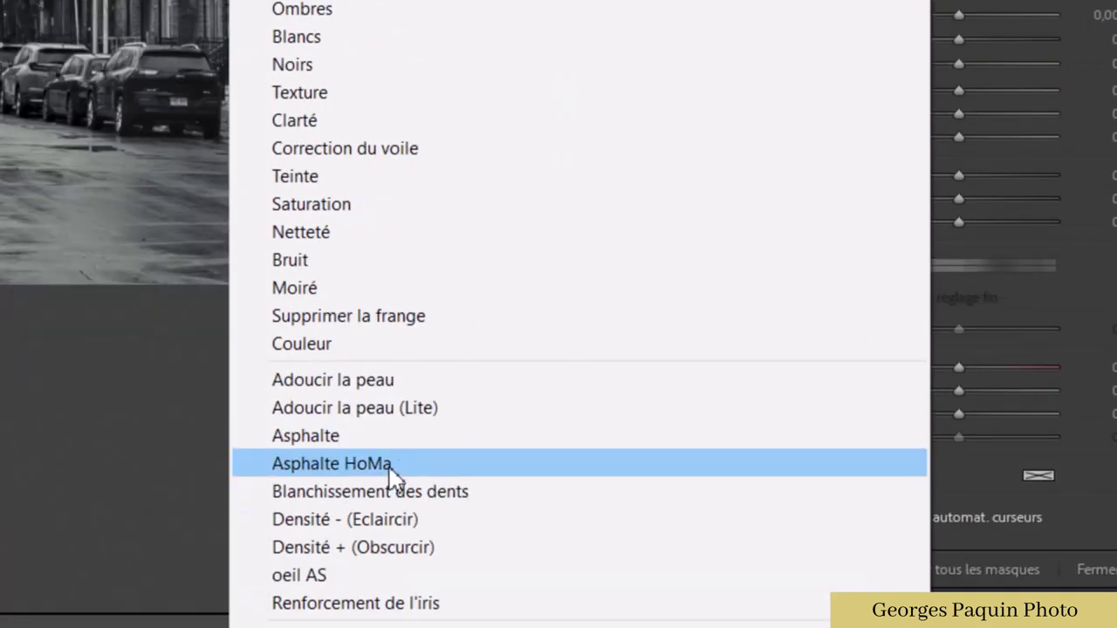
pyautogui.click(391, 466)
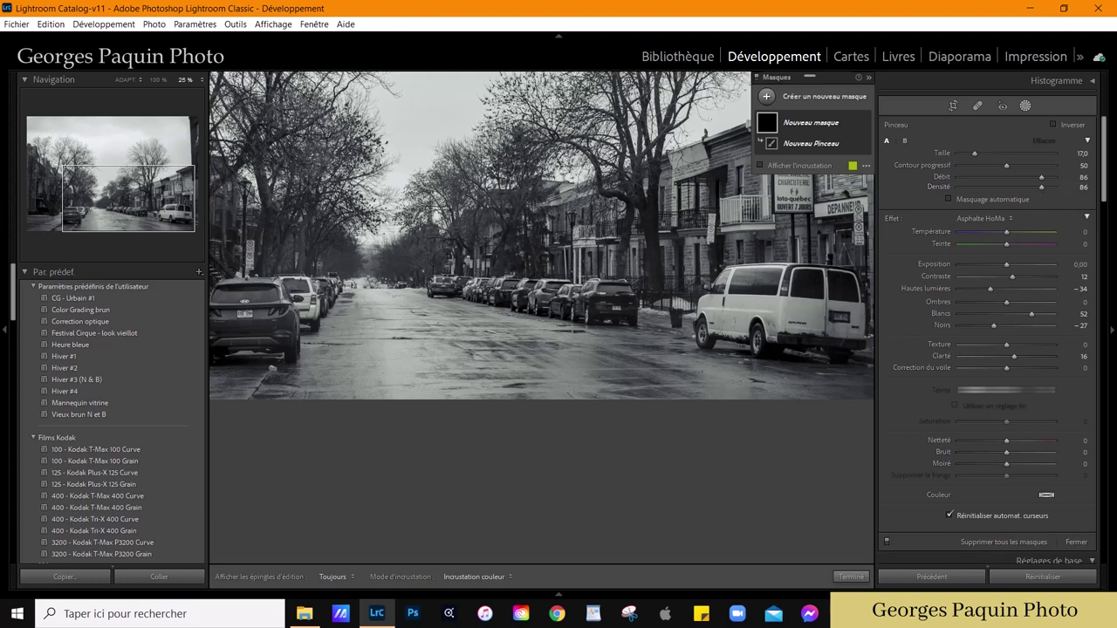
pyautogui.press('h')
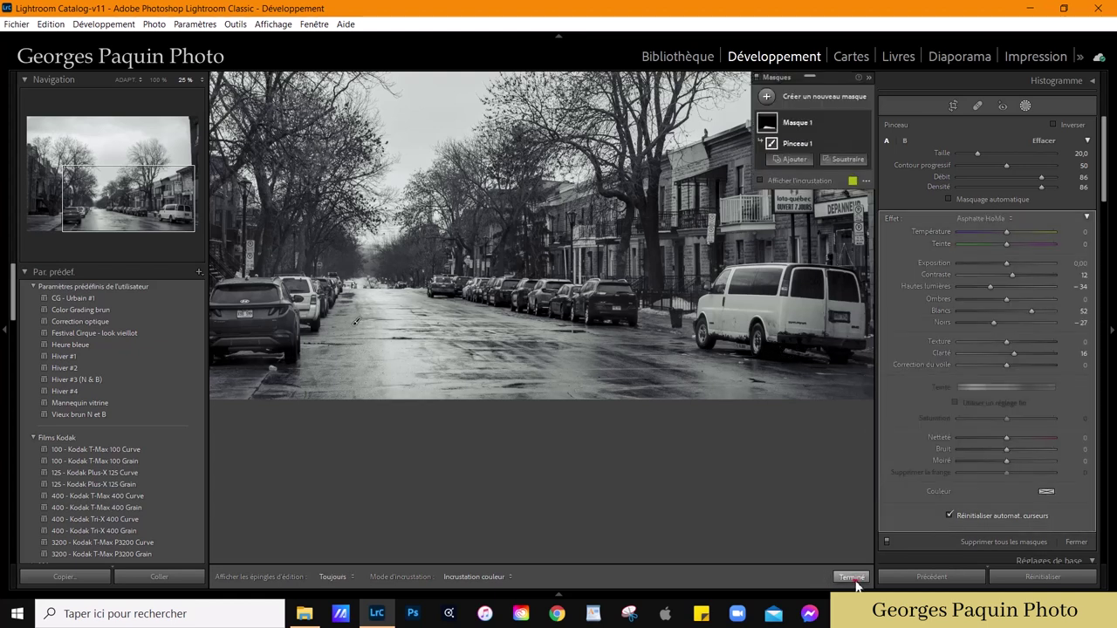
pyautogui.click(851, 577)
pyautogui.click(611, 404)
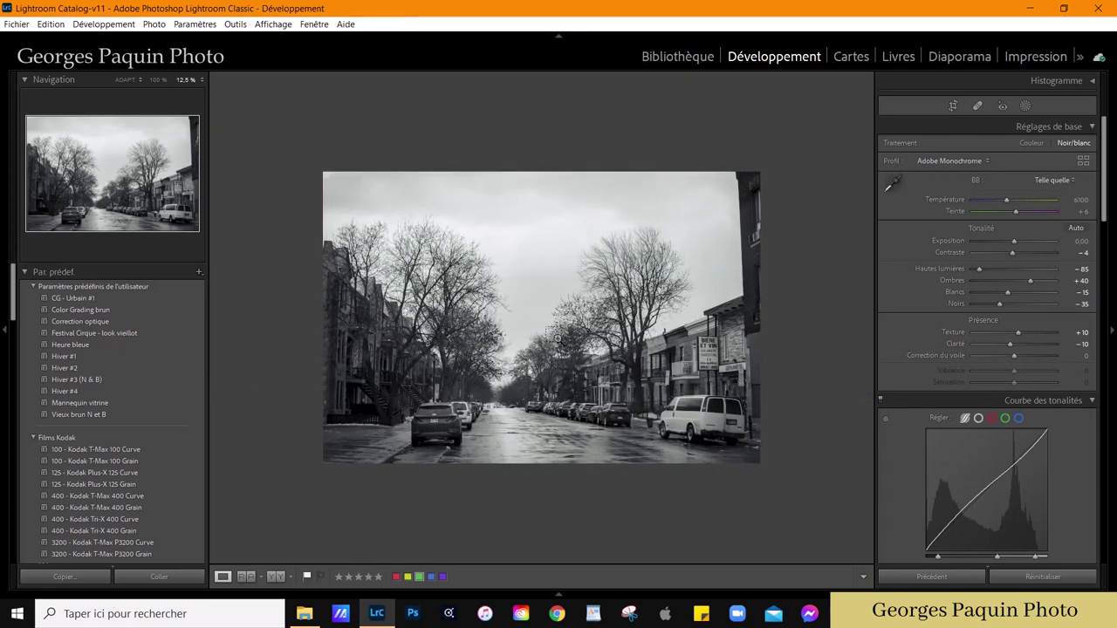
# Step: Draw a wide radial gradient mask and move it up over the white-van photo's sky
pyautogui.hotkey('ctrl', '-')
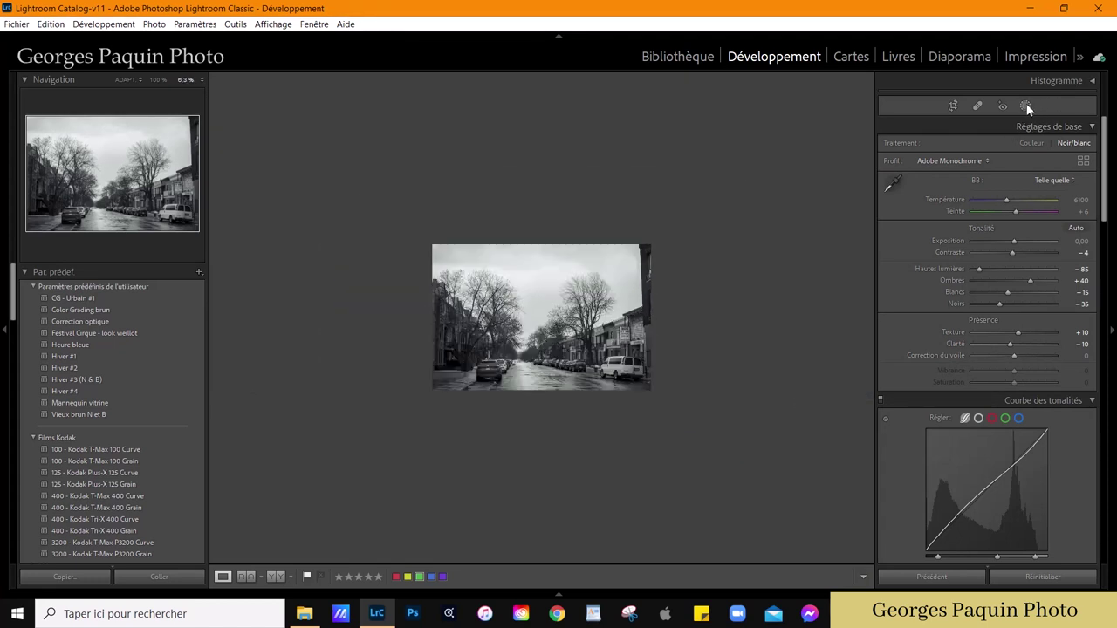
pyautogui.click(1026, 105)
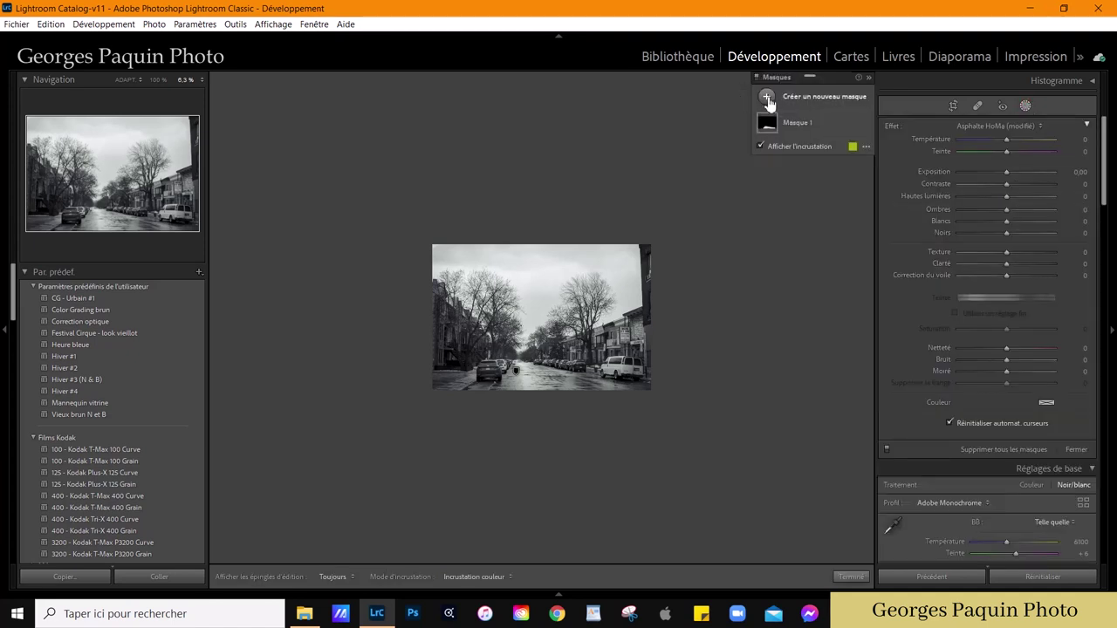
pyautogui.click(767, 98)
pyautogui.click(853, 189)
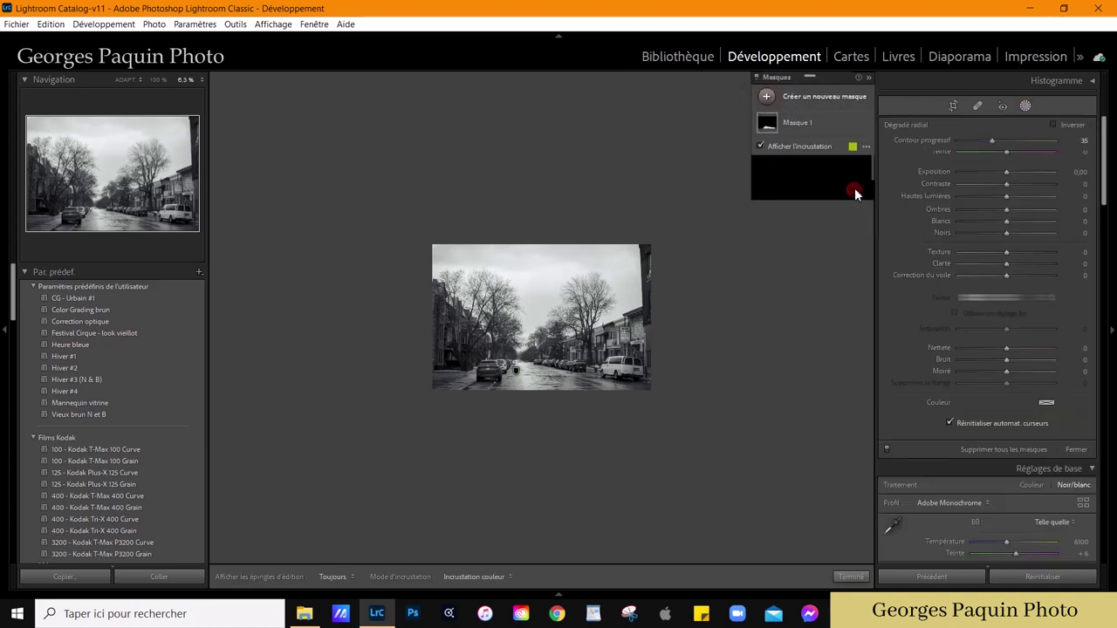
pyautogui.moveTo(569, 342); pyautogui.dragTo(690, 368)
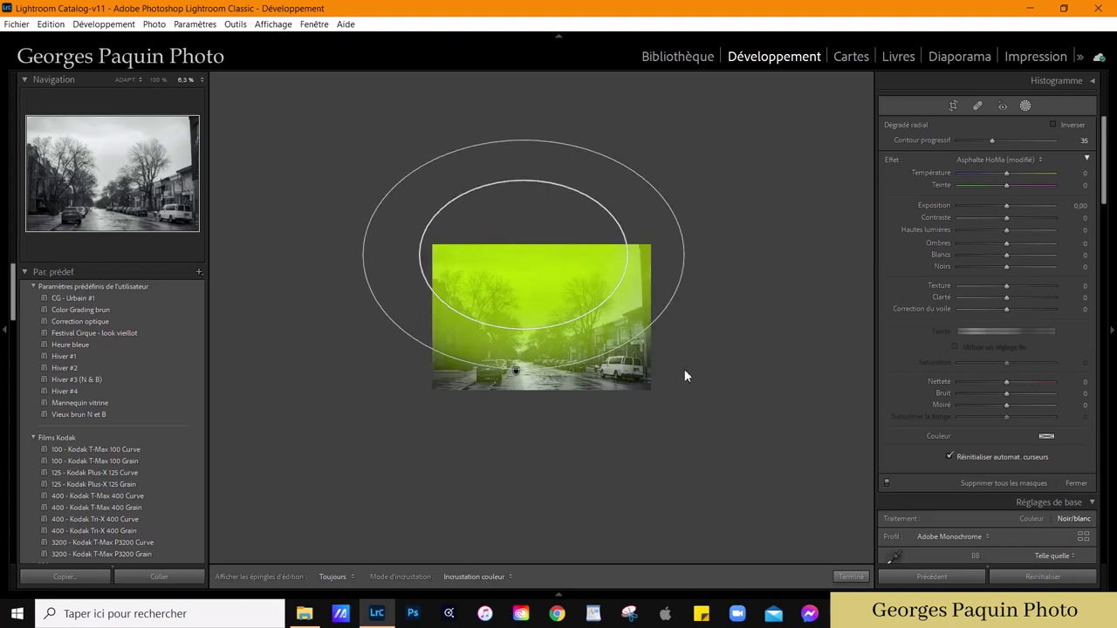
pyautogui.moveTo(689, 369); pyautogui.dragTo(686, 365)
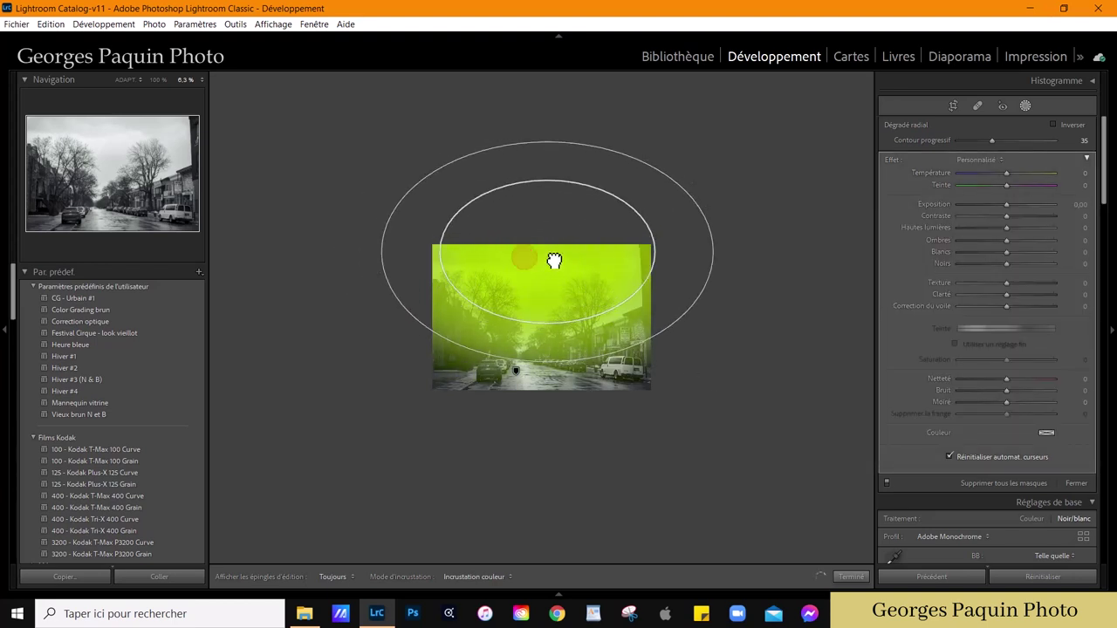
pyautogui.moveTo(523, 261); pyautogui.dragTo(541, 237)
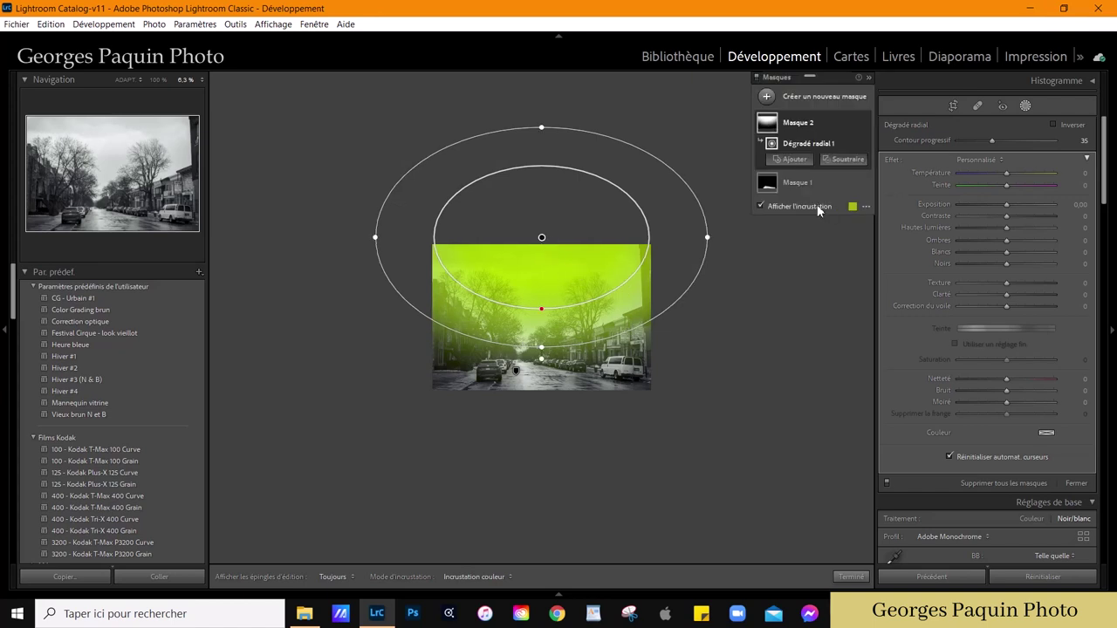
# Step: Give the sky radial mask dehaze −32, exposure −0.25 and highlights −39, nudging it slightly lower
pyautogui.click(821, 208)
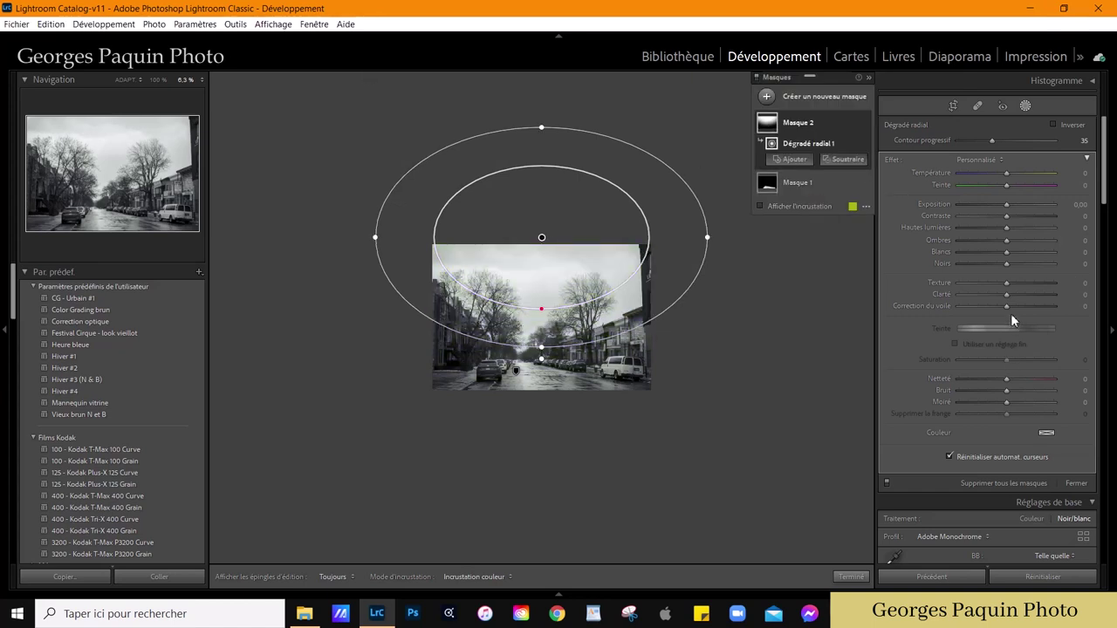
pyautogui.moveTo(1006, 307); pyautogui.dragTo(991, 320)
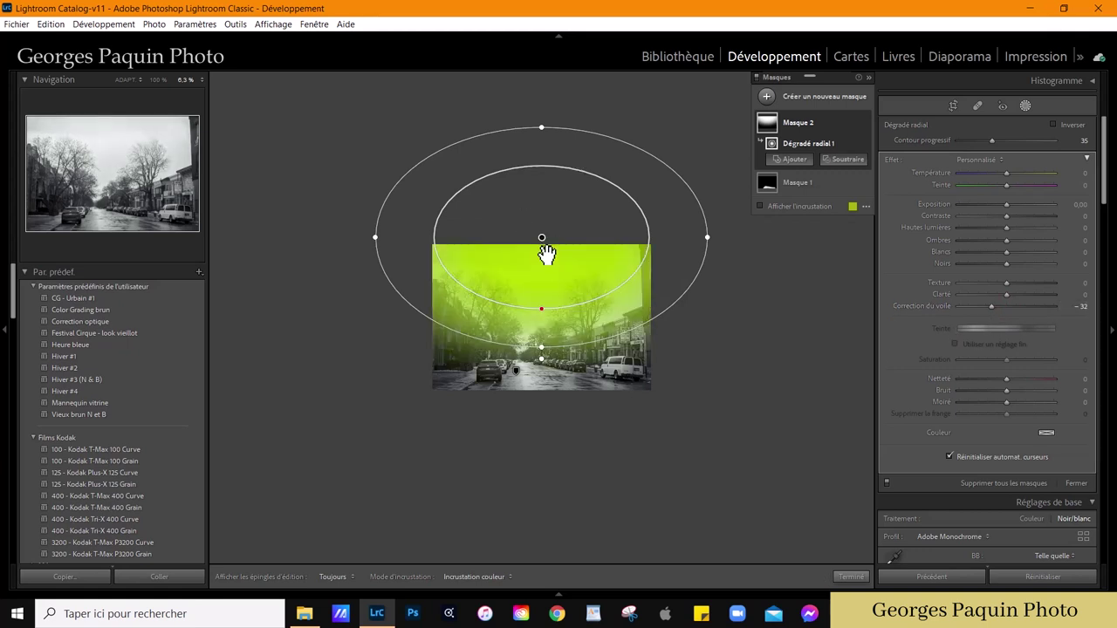
pyautogui.moveTo(547, 242); pyautogui.dragTo(548, 251)
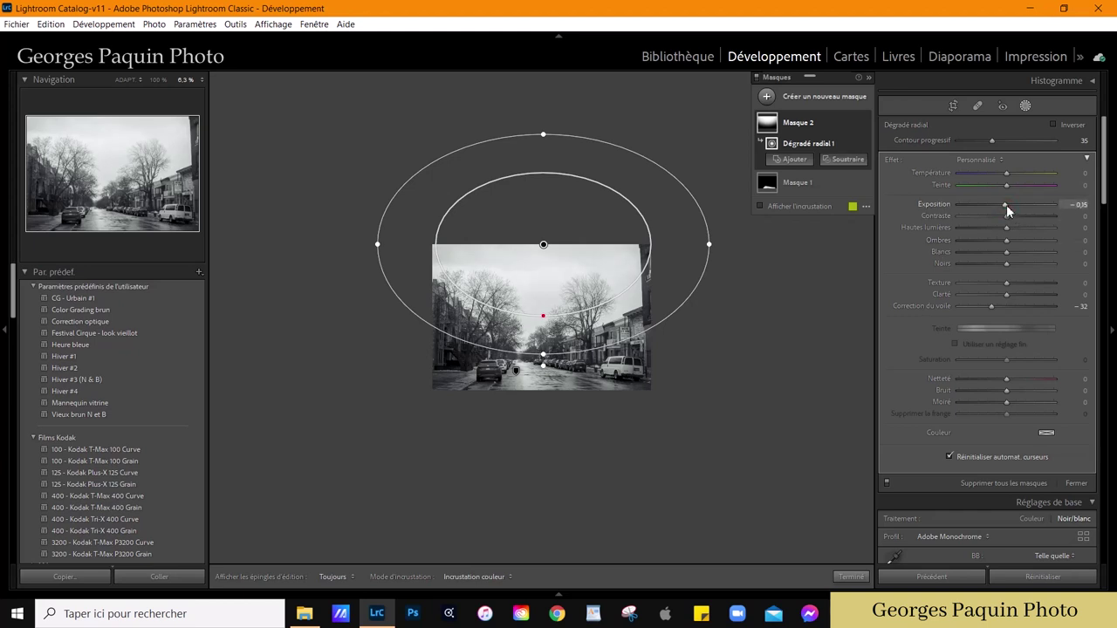
pyautogui.moveTo(988, 241); pyautogui.dragTo(989, 239)
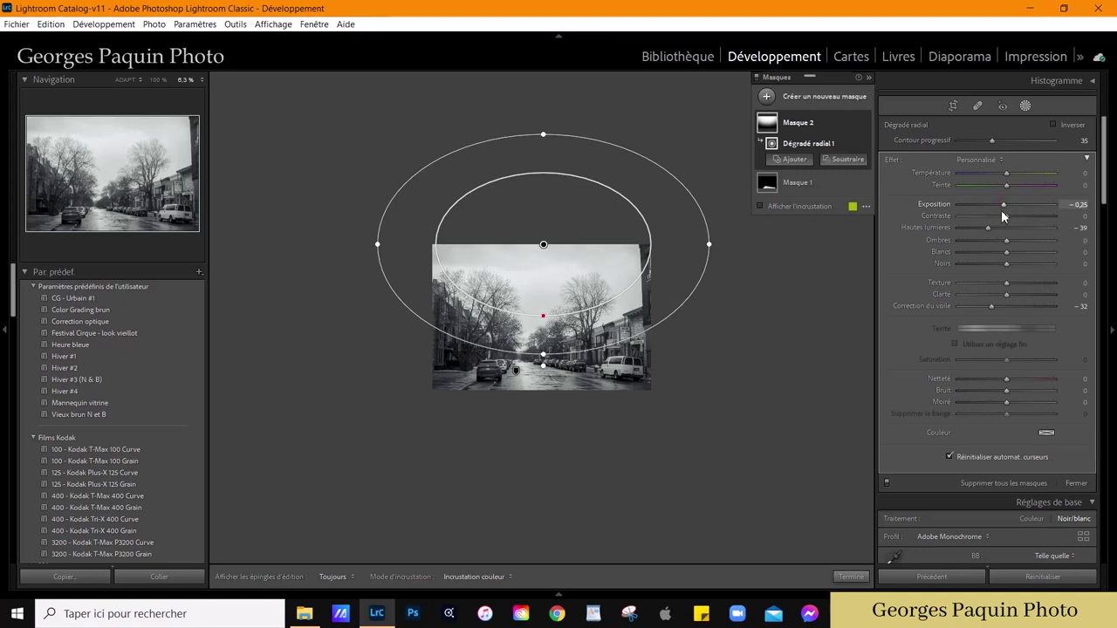
pyautogui.click(844, 577)
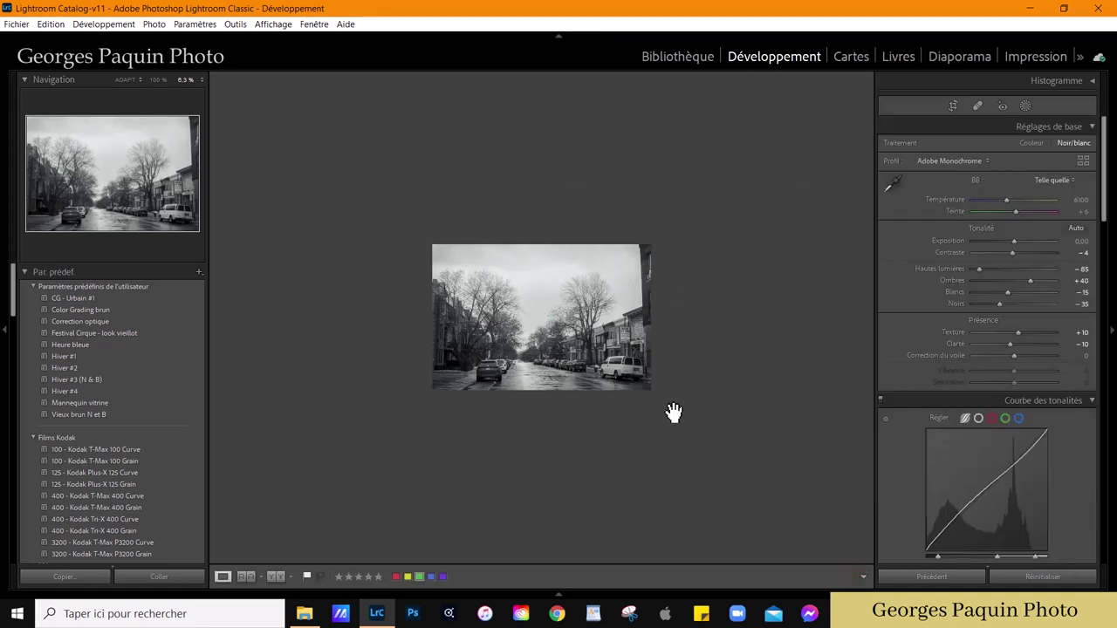
pyautogui.click(672, 411)
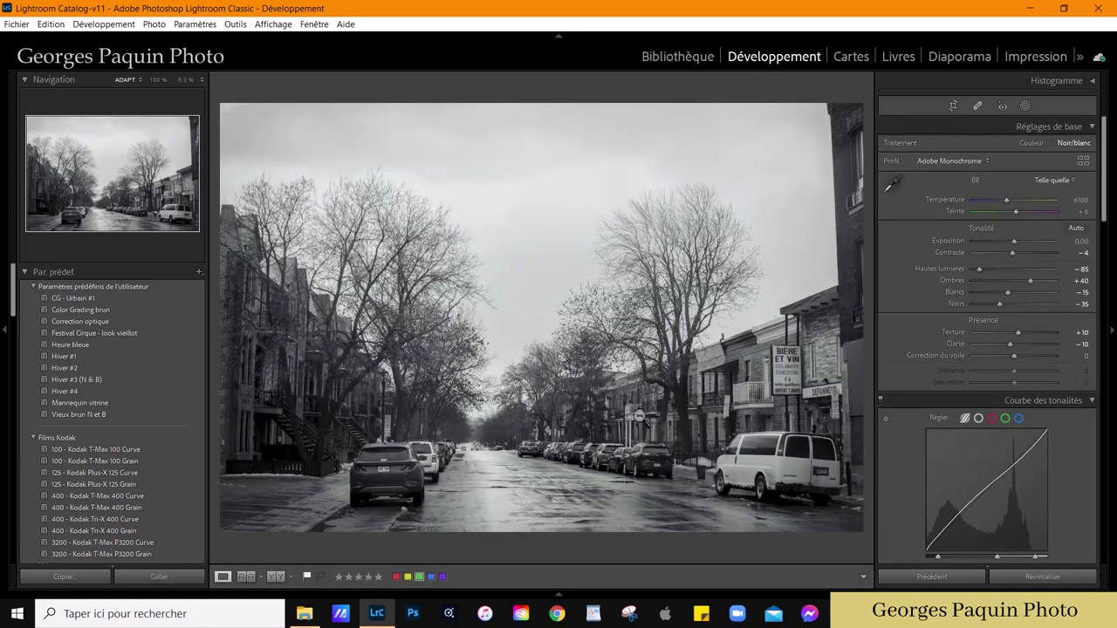
pyautogui.click(953, 106)
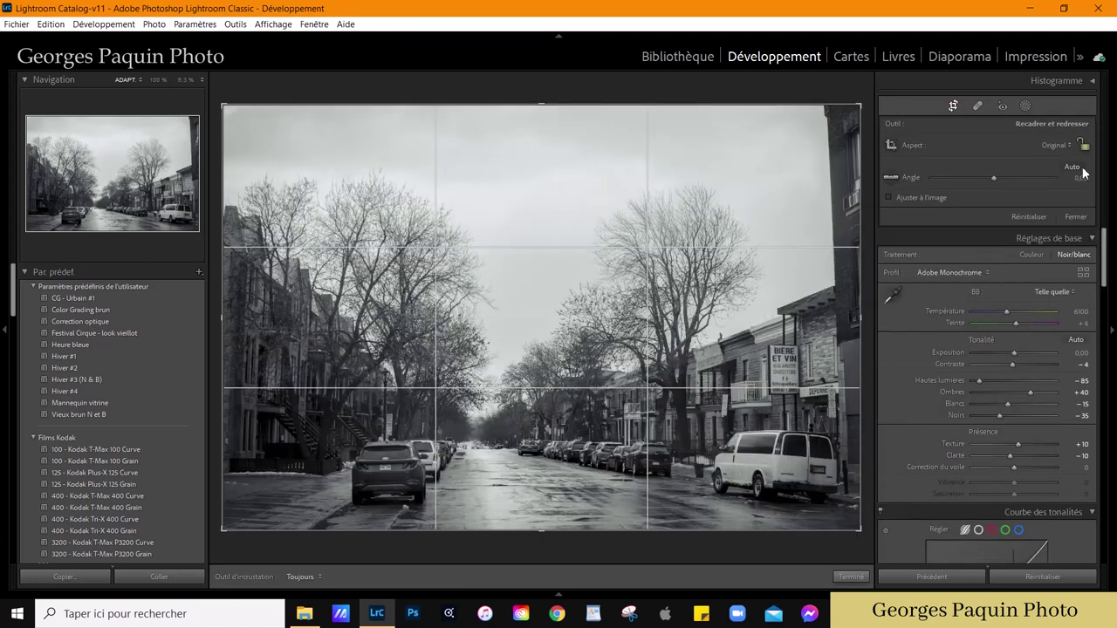
# Step: Crop the white-van photo to 5 x 7, reposition it, then return to the Library grid
pyautogui.click(1063, 146)
pyautogui.click(920, 248)
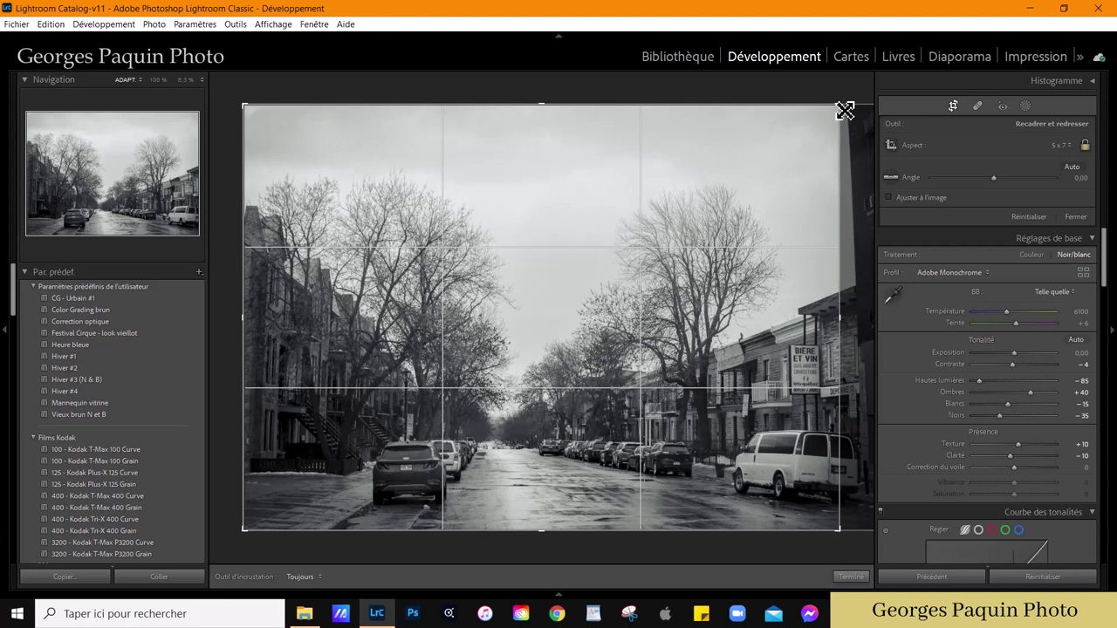
pyautogui.moveTo(841, 107); pyautogui.dragTo(834, 131)
pyautogui.moveTo(569, 357); pyautogui.dragTo(536, 341)
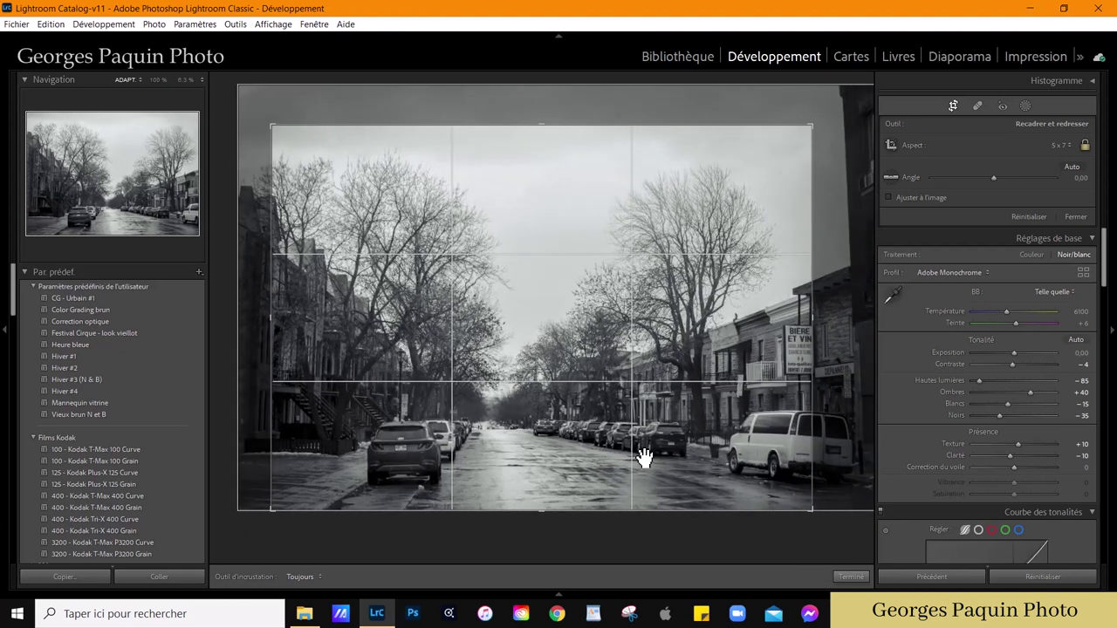
pyautogui.click(851, 576)
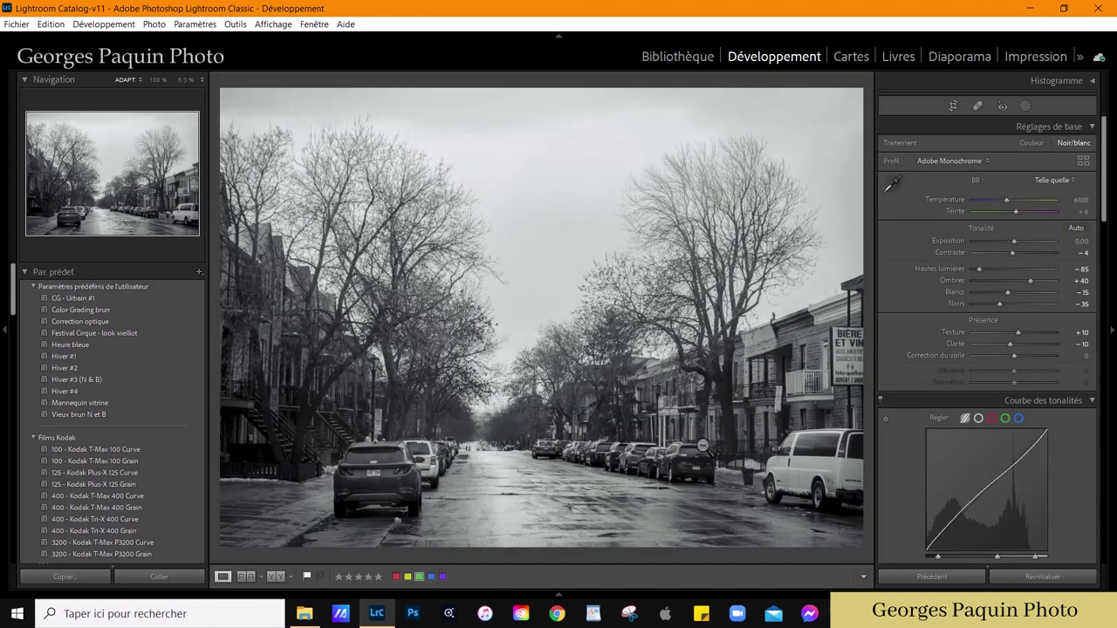
pyautogui.press('g')
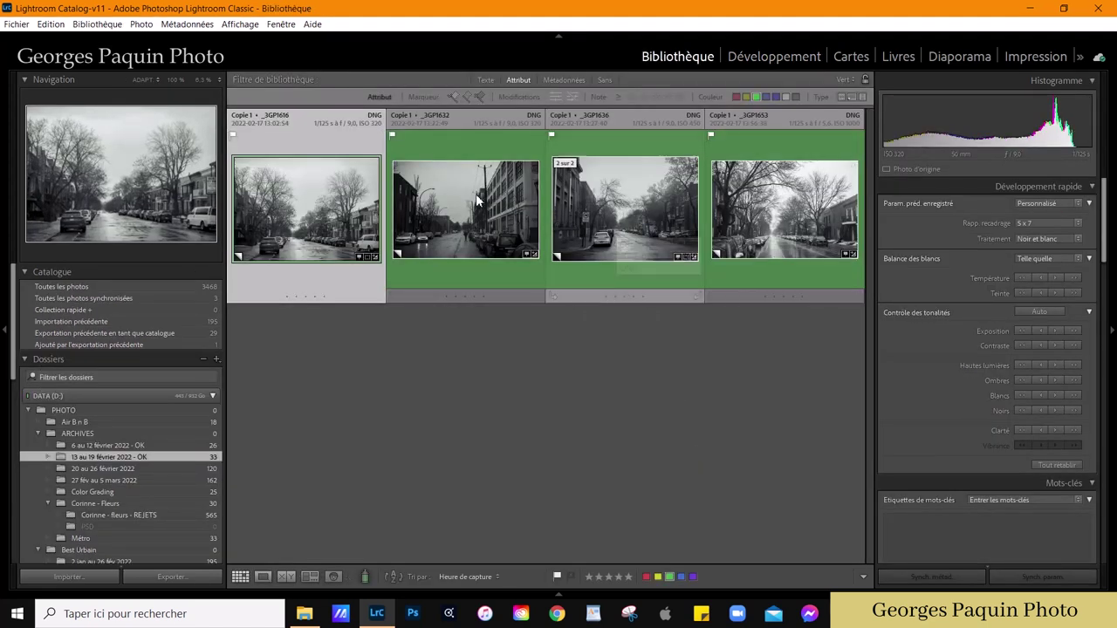
# Step: Open the walking-man photo in Develop, brighten its exposure and raise shadows to +35
pyautogui.doubleClick(476, 248)
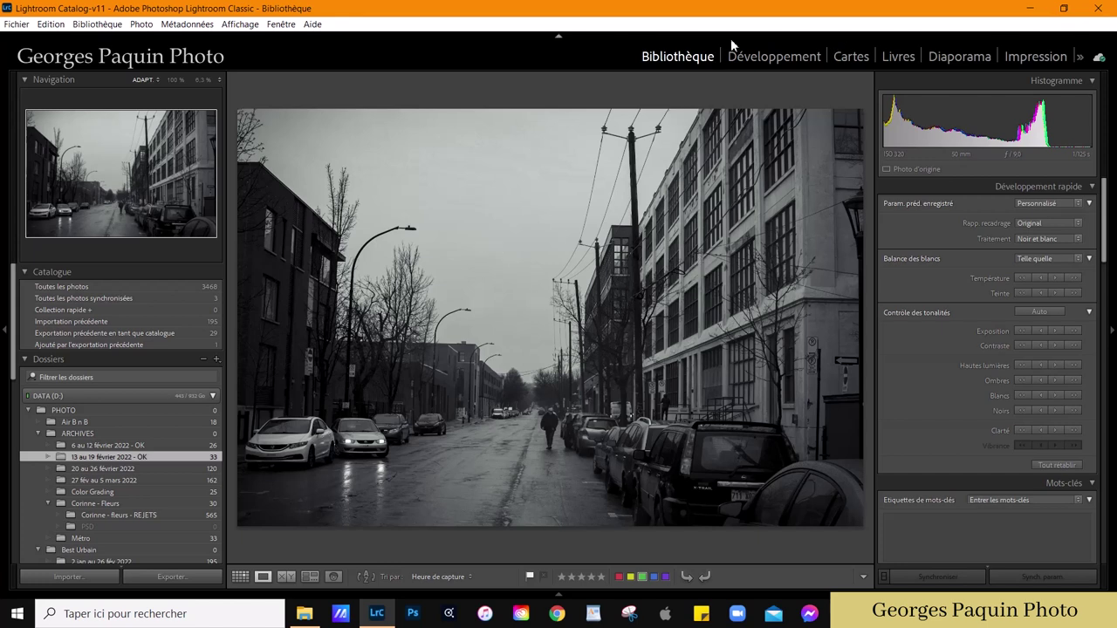
pyautogui.click(769, 58)
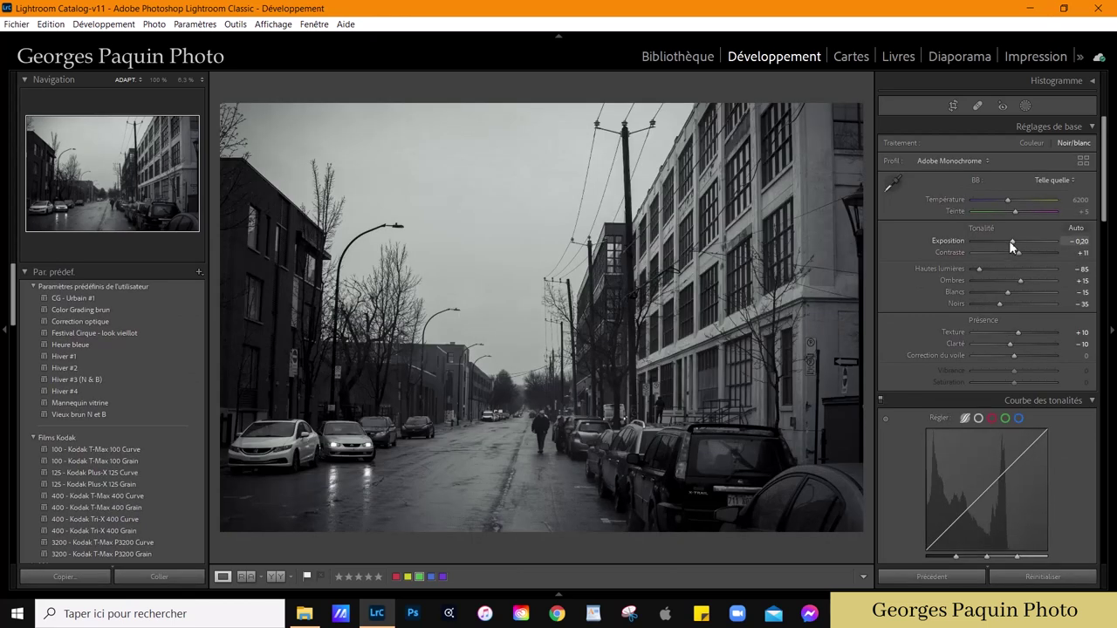
pyautogui.moveTo(1013, 240); pyautogui.dragTo(1018, 241)
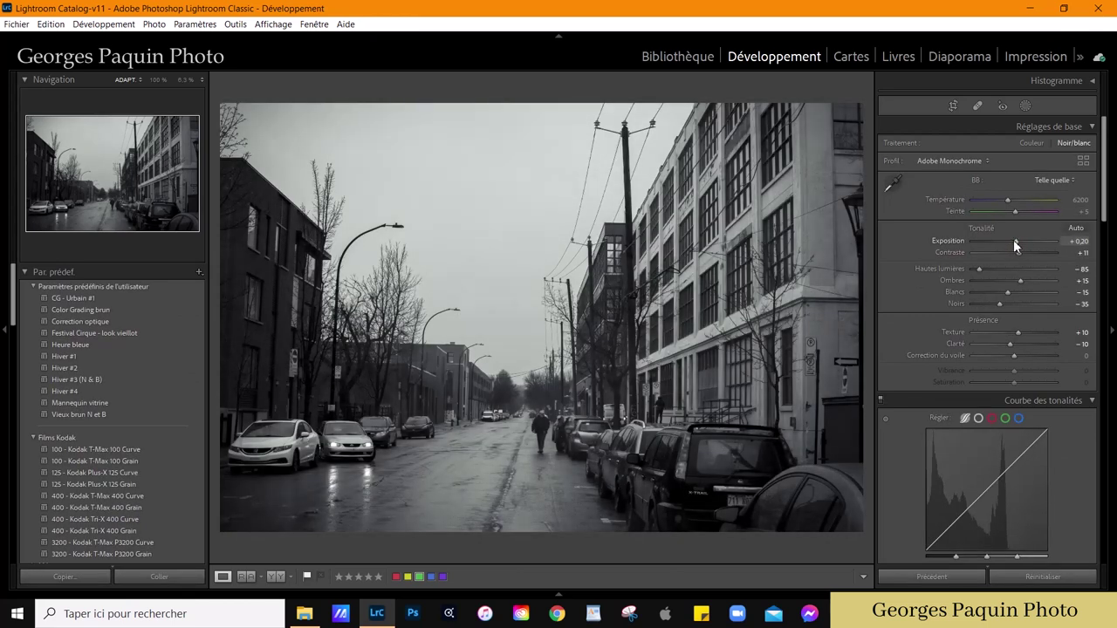
pyautogui.scroll(-5, 932, 288)
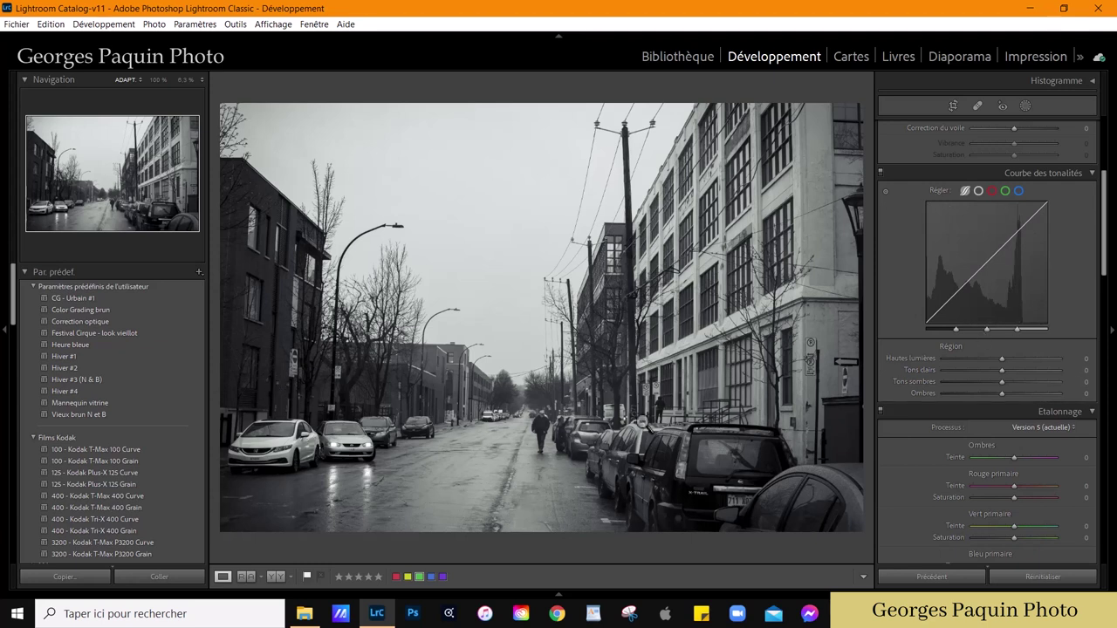
pyautogui.scroll(5, 897, 302)
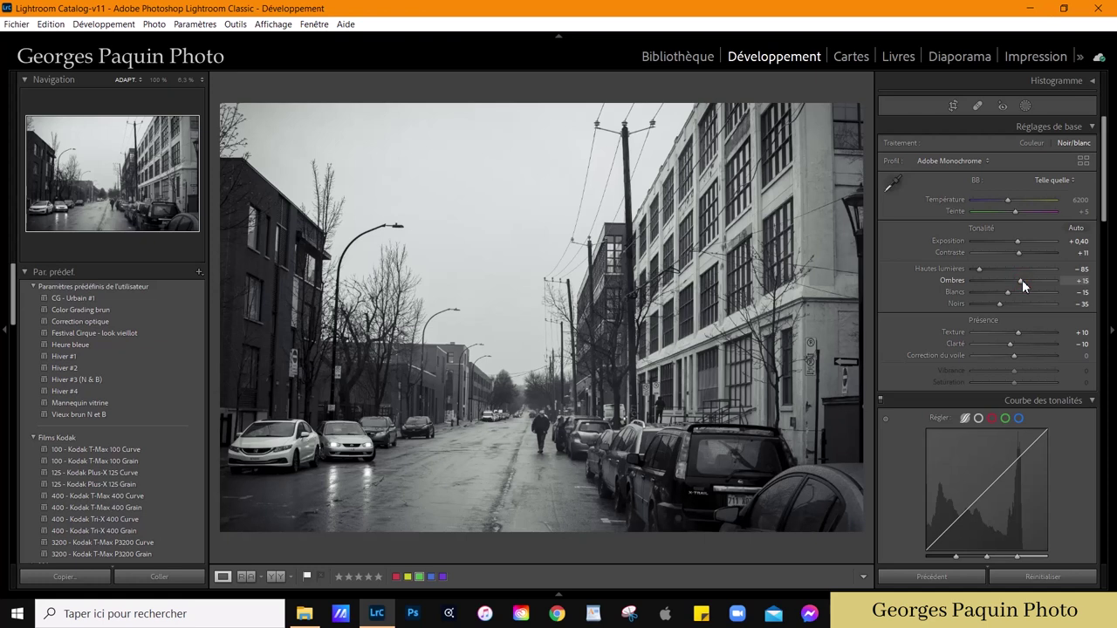
pyautogui.press('Up')
pyautogui.press('Up')
pyautogui.press('Up')
pyautogui.press('Up')
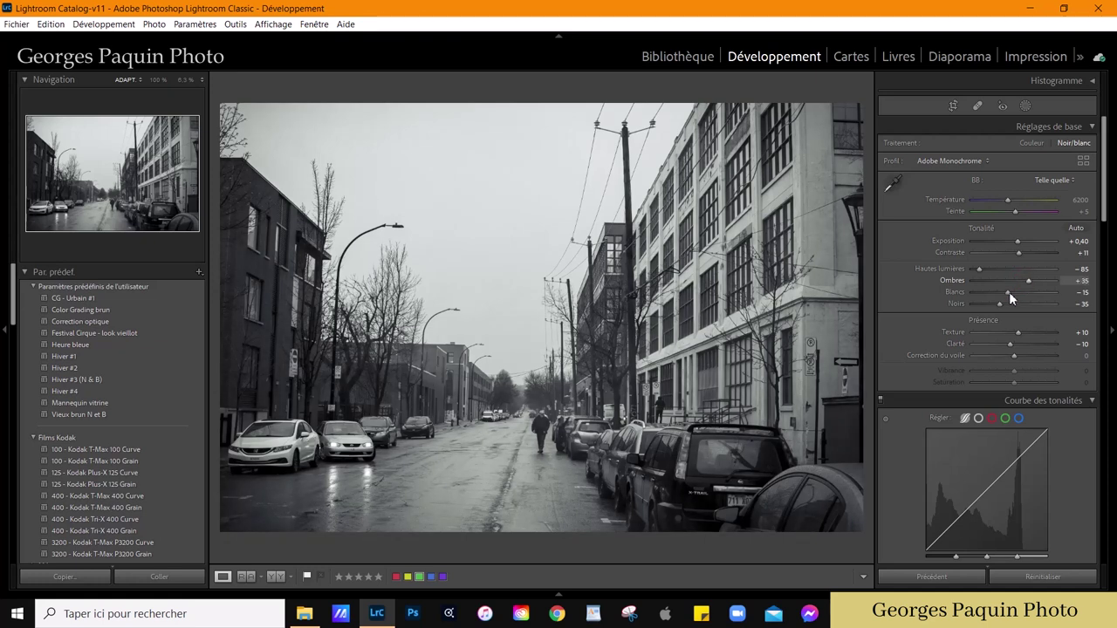
pyautogui.press('Up')
pyautogui.press('Up')
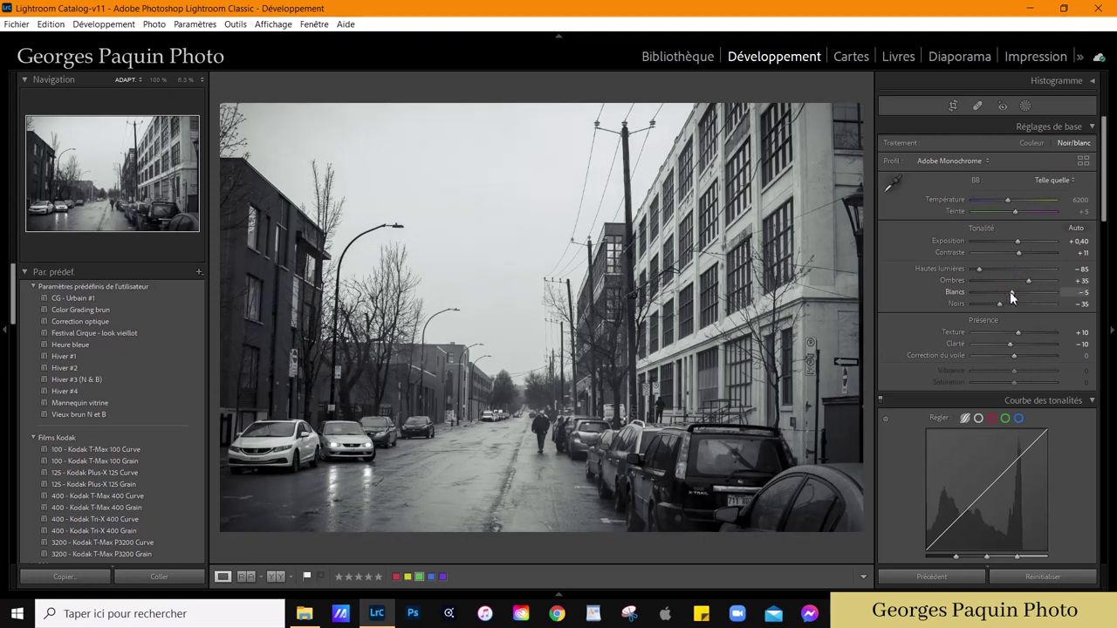
# Step: Set whites to −5 and exposure to +0.30, then zoom in on the walking man to check detail
pyautogui.click(1010, 294)
pyautogui.press('Down')
pyautogui.press('Down')
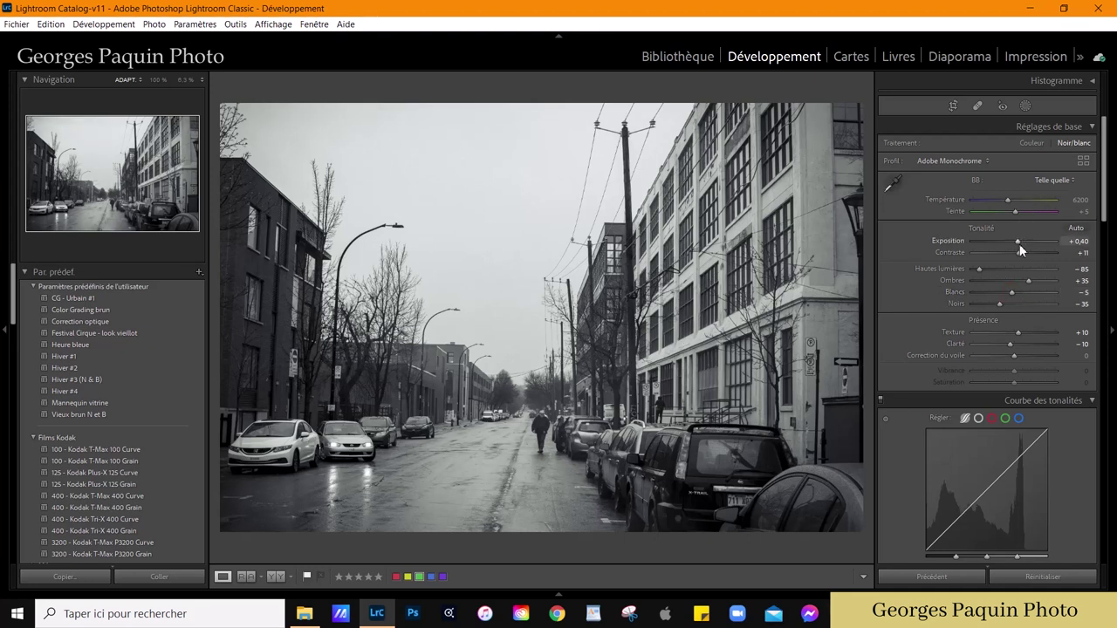
pyautogui.click(1018, 241)
pyautogui.press('Down')
pyautogui.press('Down')
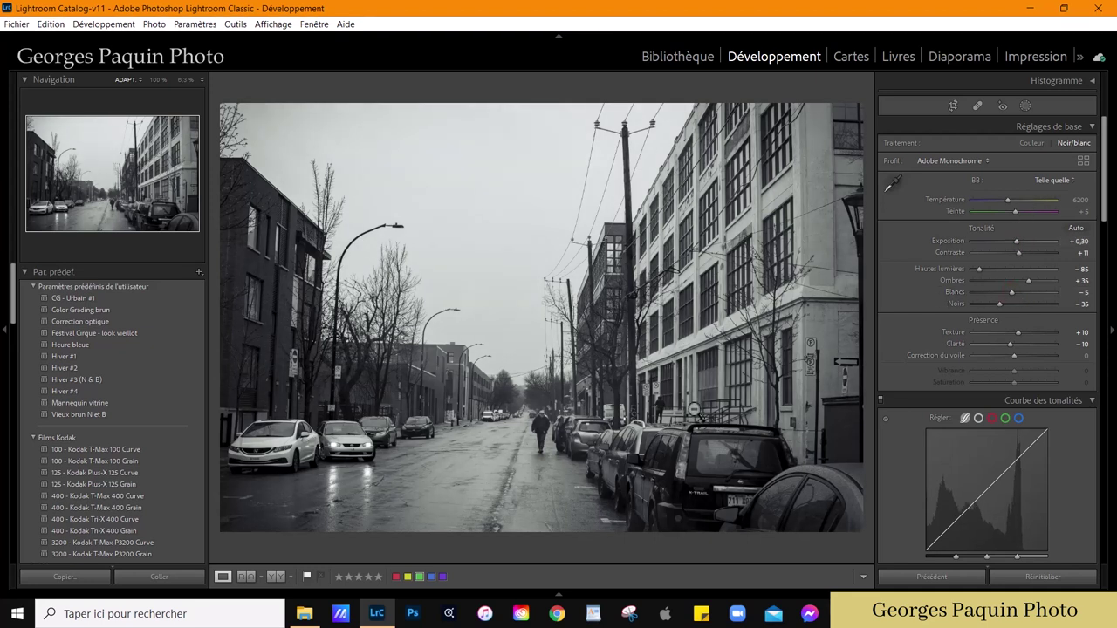
pyautogui.click(552, 451)
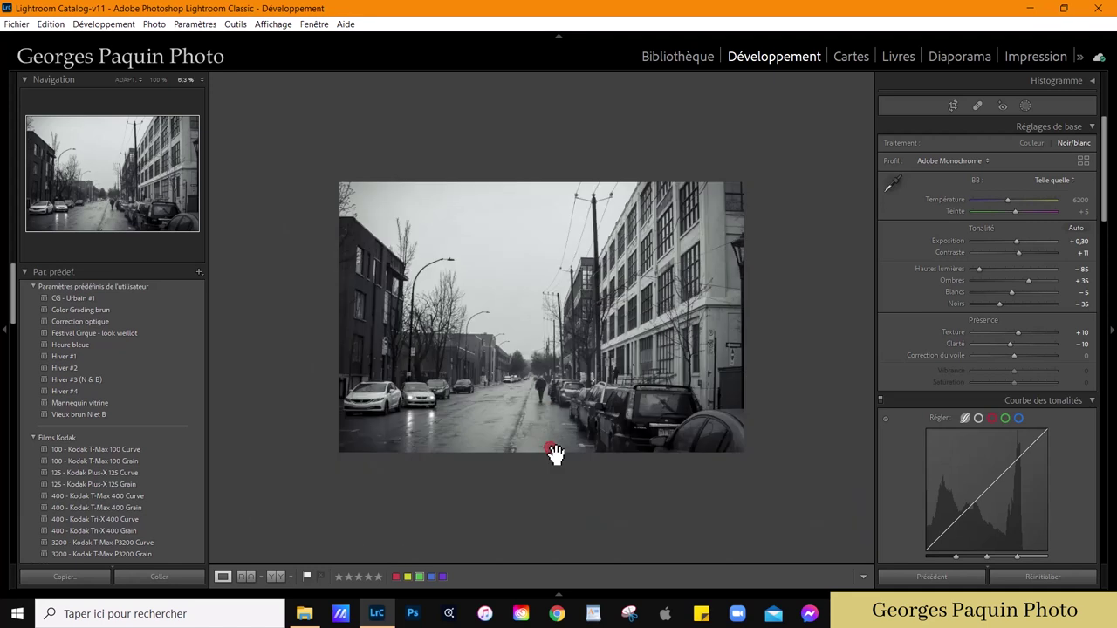
pyautogui.click(501, 317)
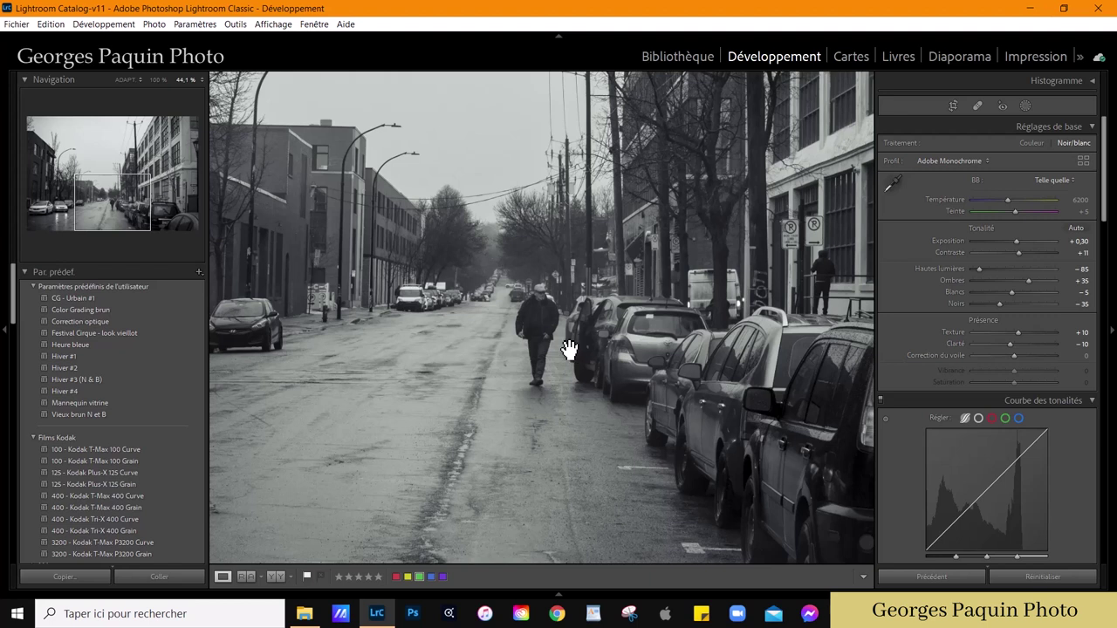
pyautogui.click(546, 340)
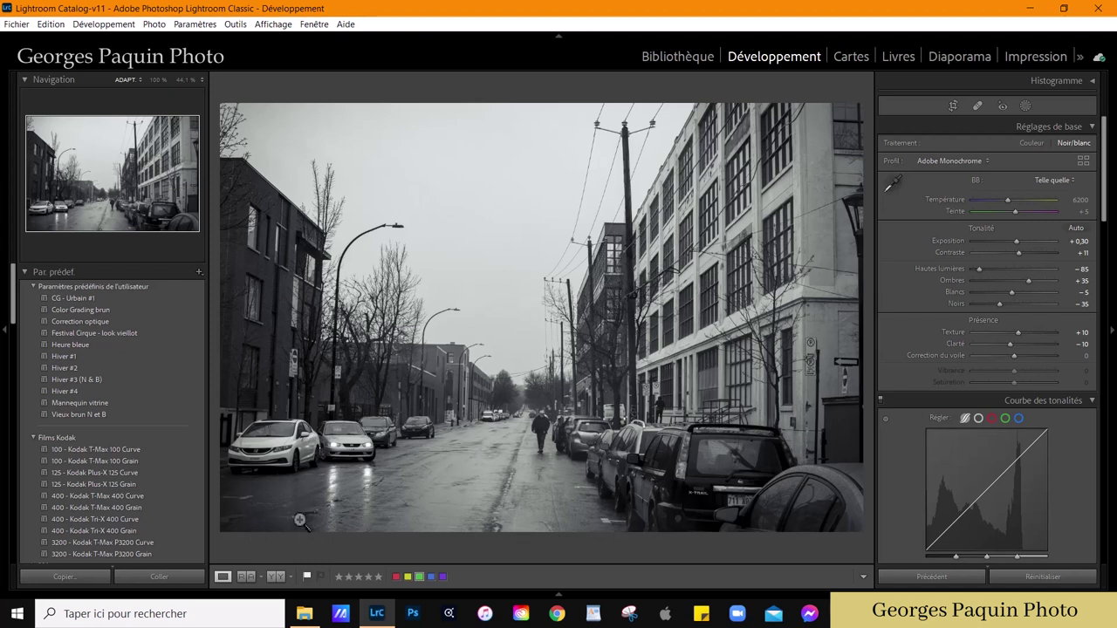
# Step: Paint an Asphalte HoMa brush mask over the pedestrian photo's wet road
pyautogui.click(1024, 106)
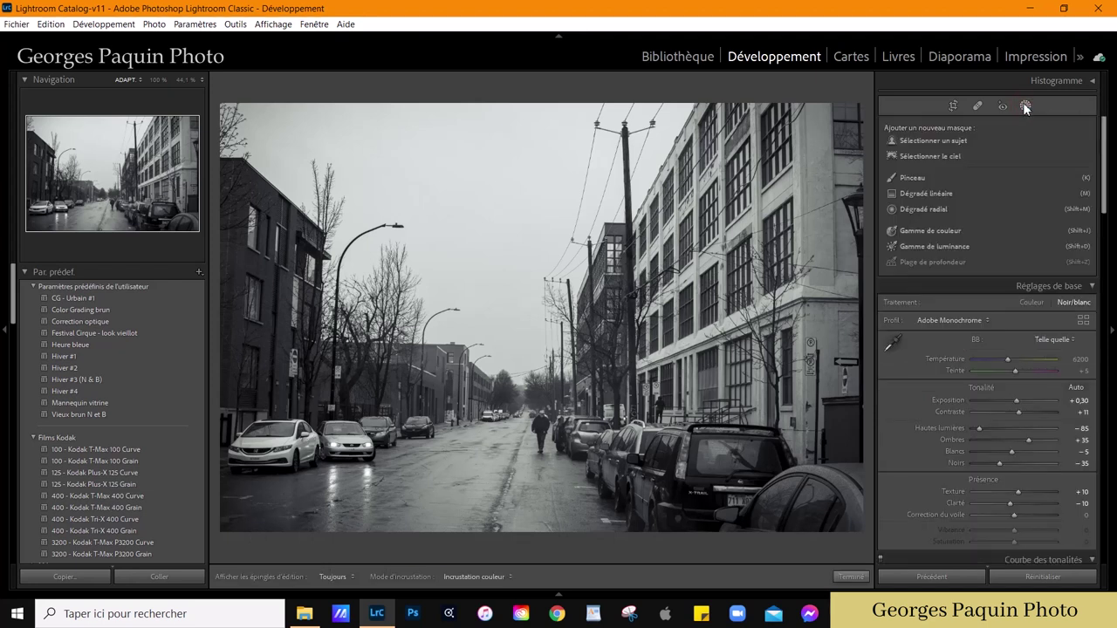
pyautogui.click(912, 179)
pyautogui.click(1000, 220)
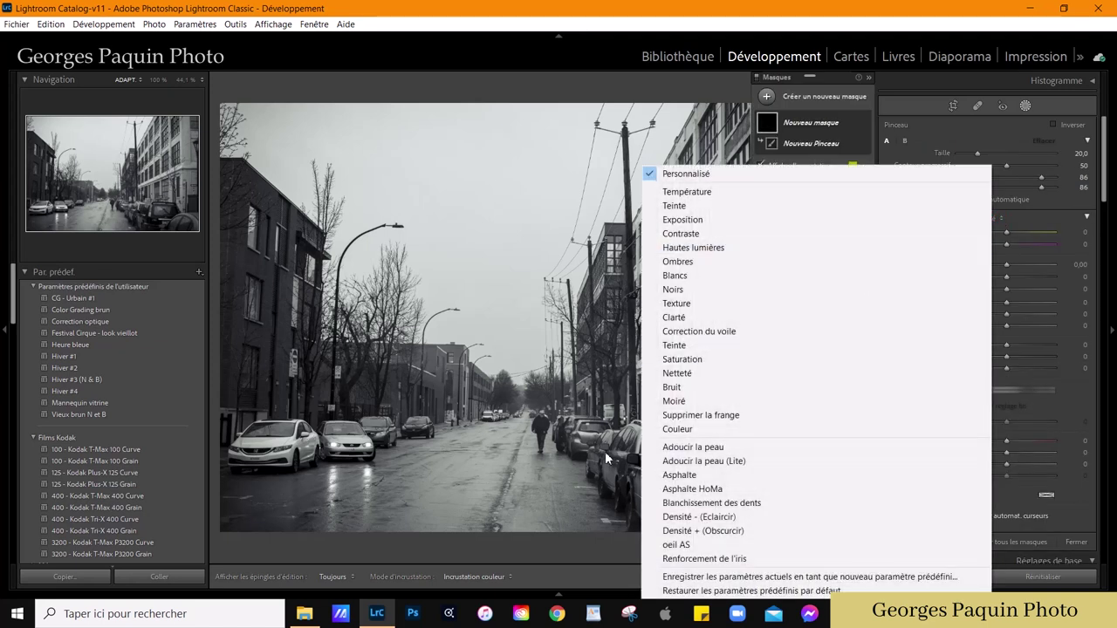
pyautogui.click(723, 489)
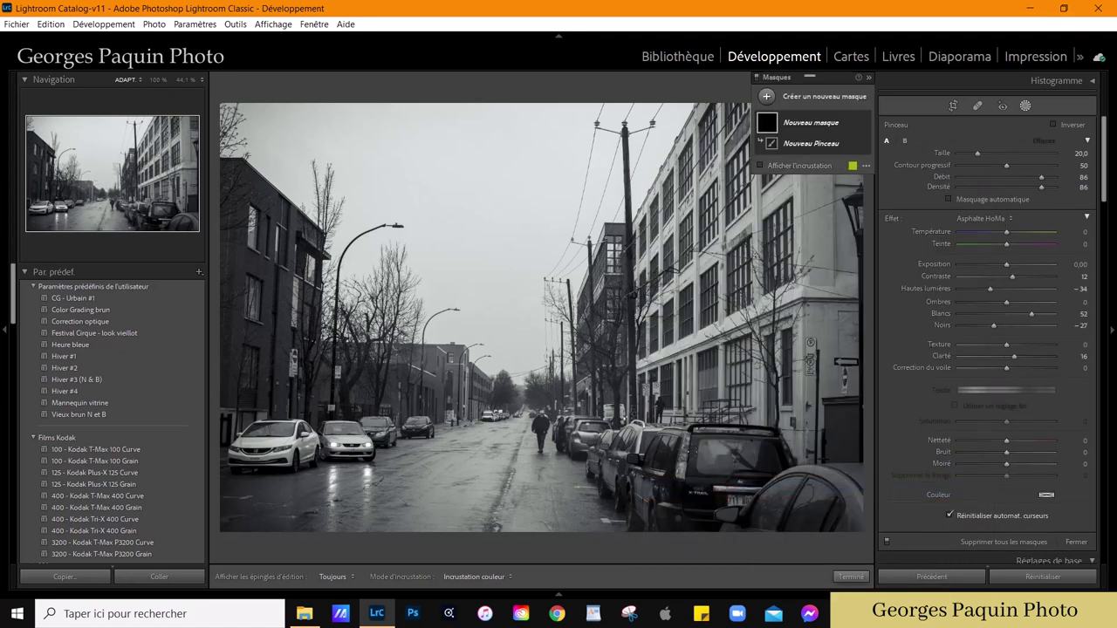
pyautogui.press('h')
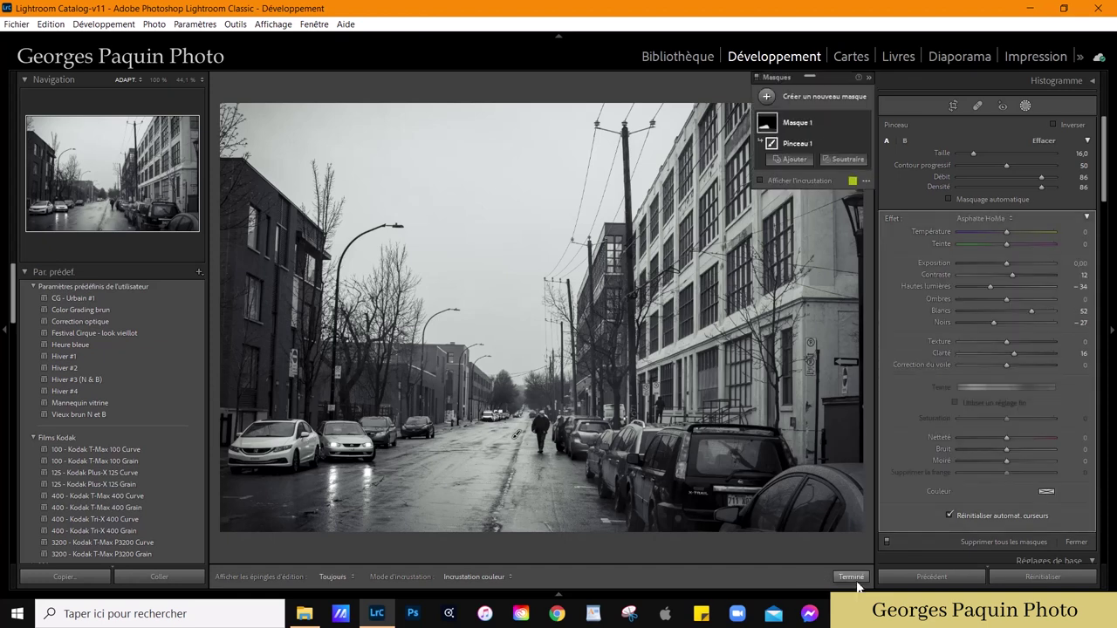
pyautogui.click(850, 576)
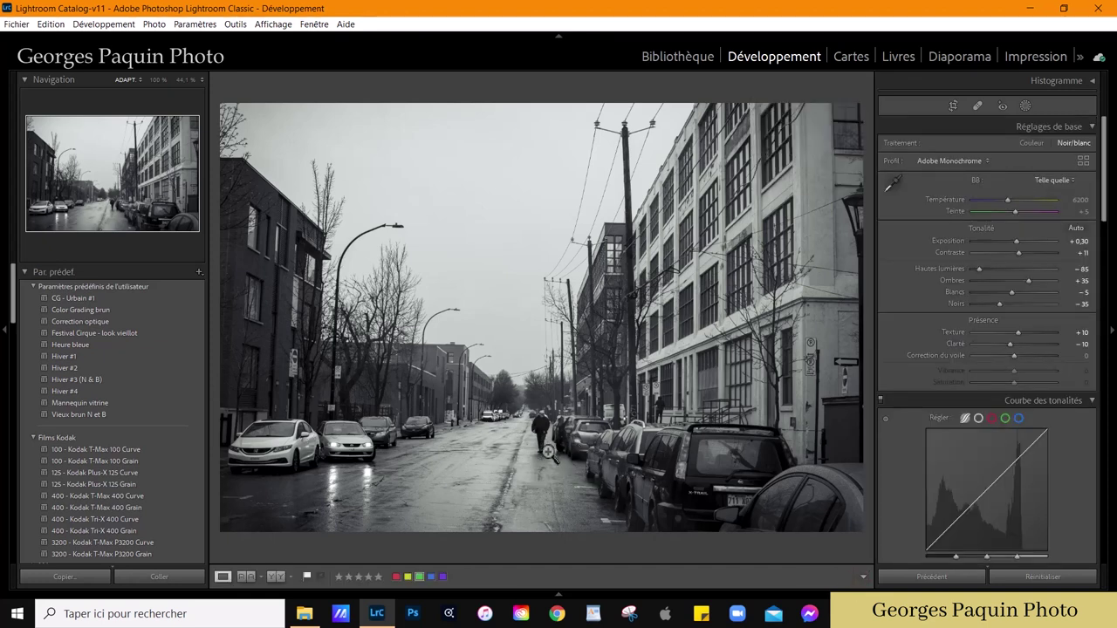
# Step: Add an inverted radial gradient mask centred on the walking pedestrian, with the overlay hidden
pyautogui.click(551, 450)
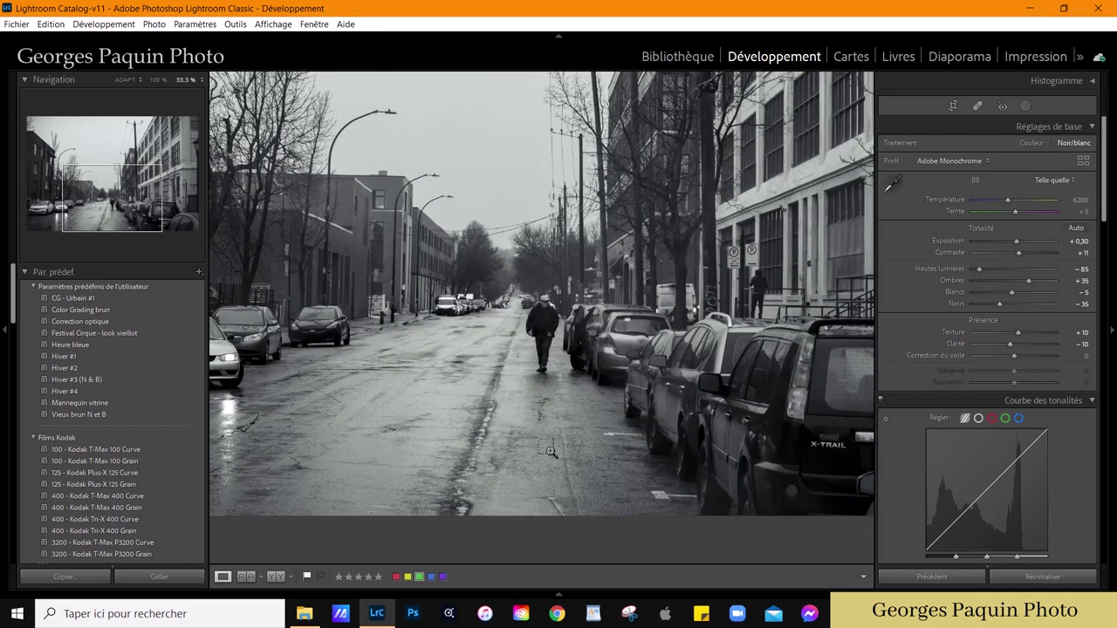
pyautogui.hotkey('ctrl', '=')
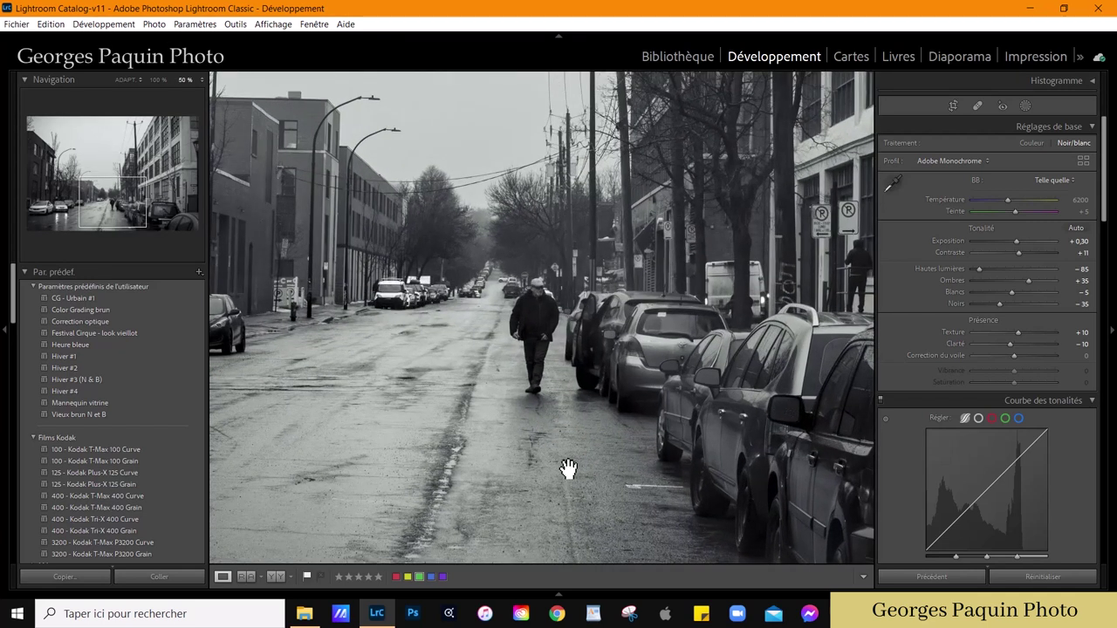
pyautogui.click(1026, 105)
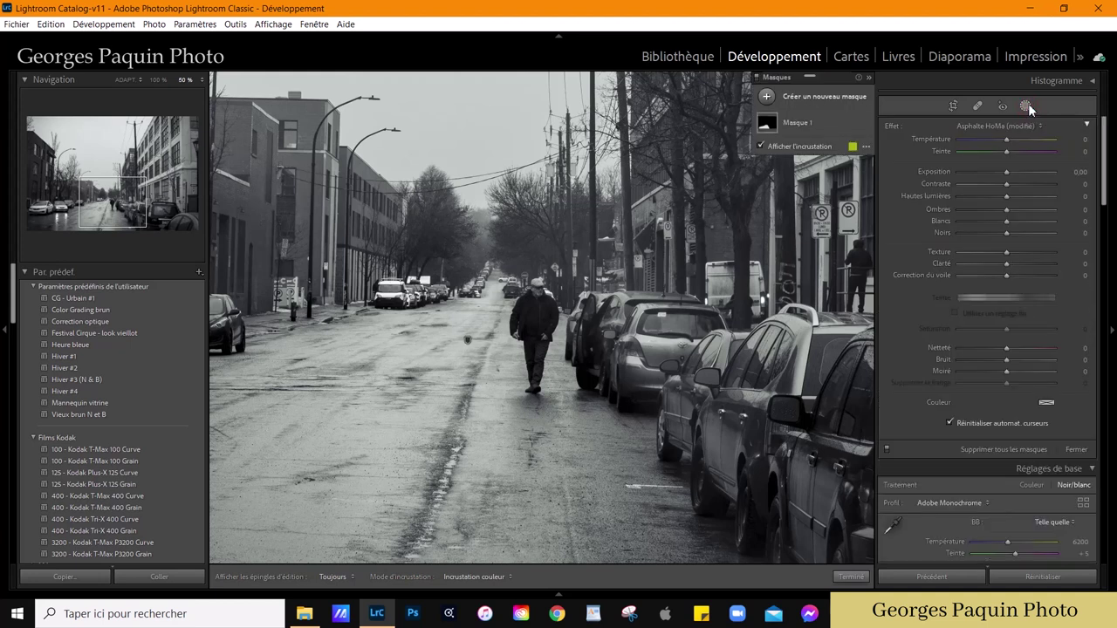
pyautogui.click(765, 97)
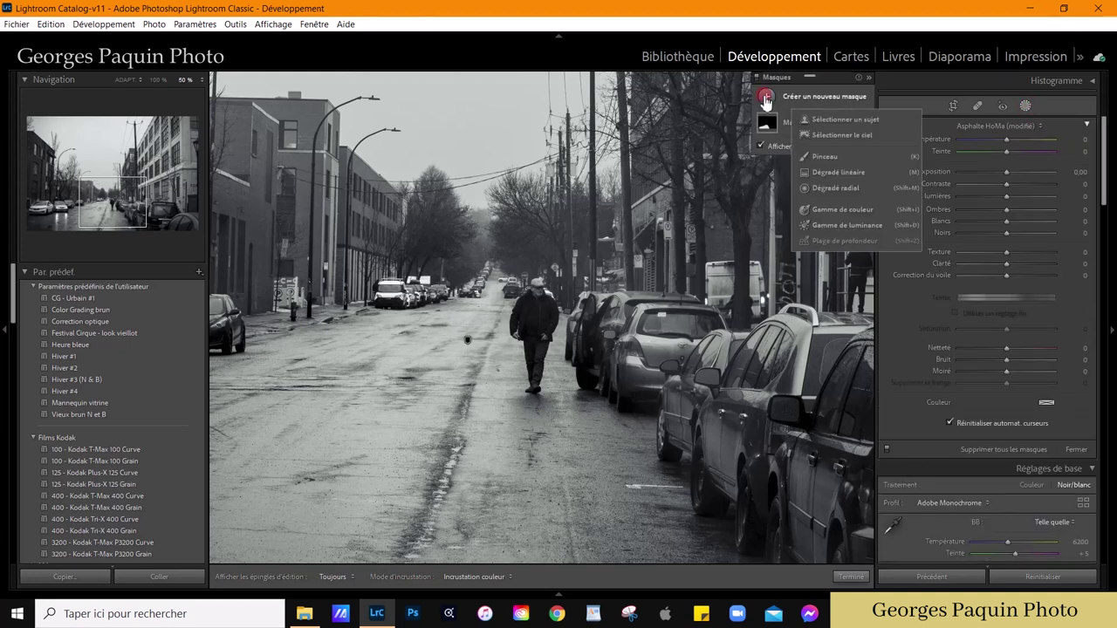
pyautogui.click(846, 189)
pyautogui.moveTo(511, 270); pyautogui.dragTo(567, 396)
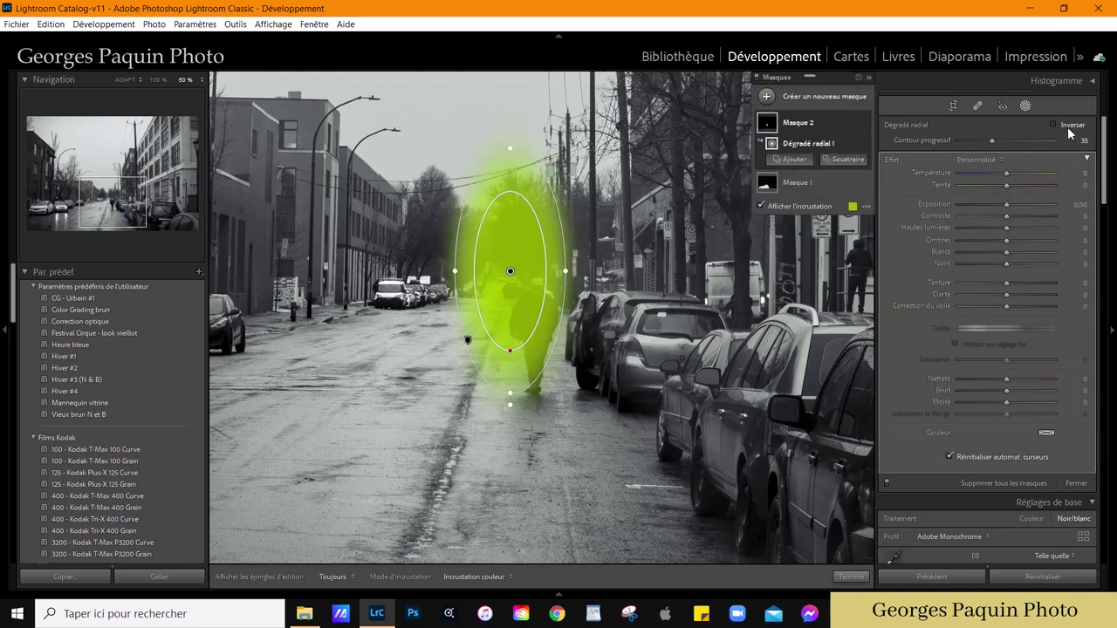
pyautogui.click(1075, 127)
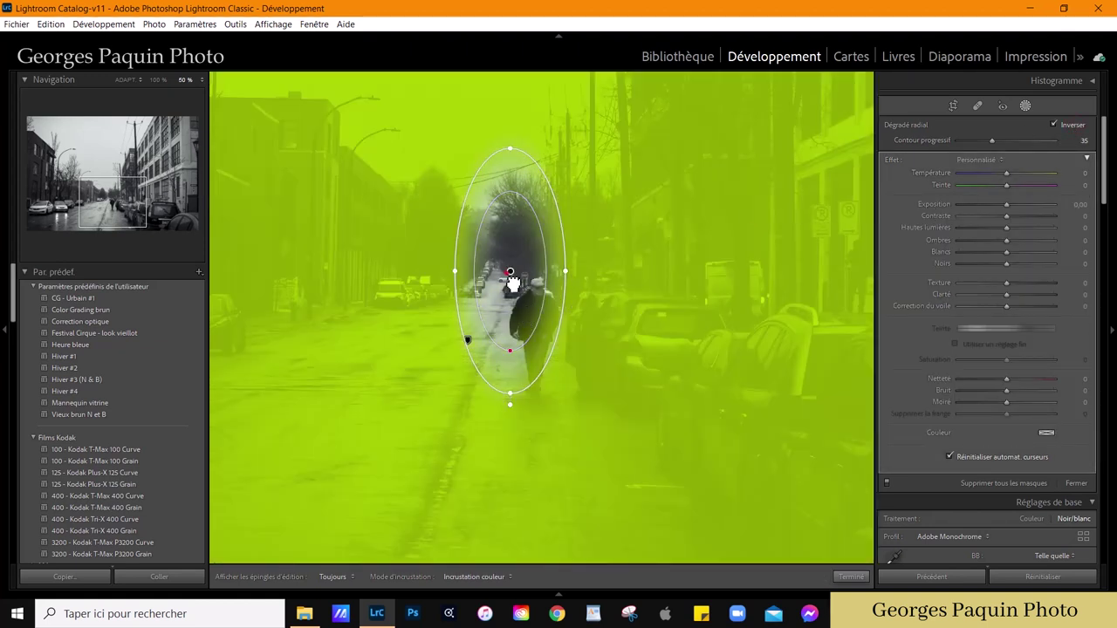
pyautogui.moveTo(511, 278); pyautogui.dragTo(536, 340)
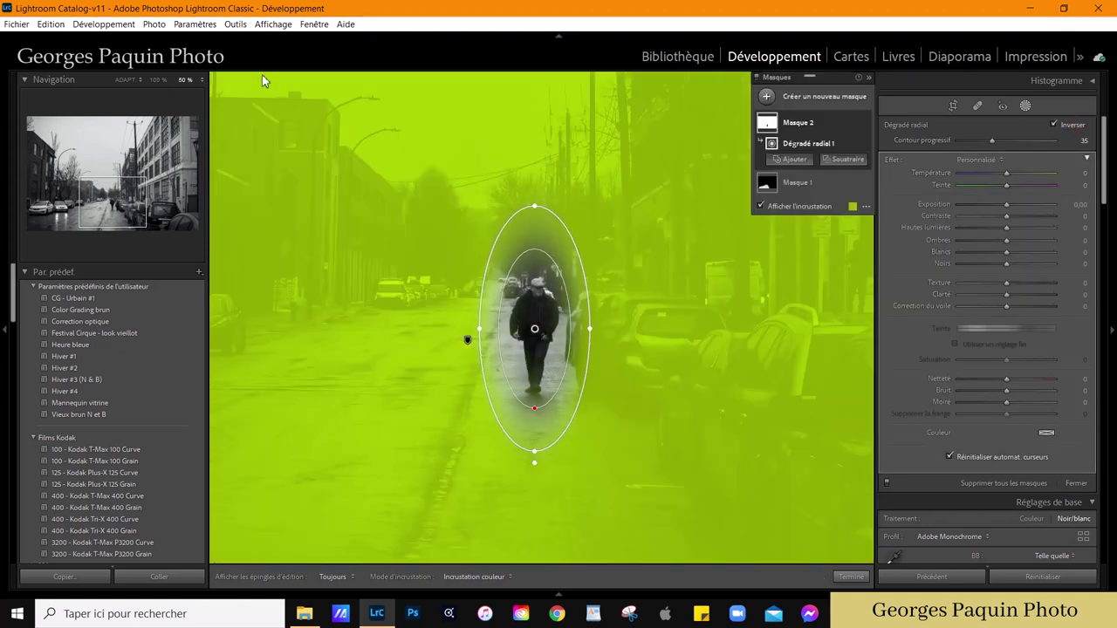
pyautogui.click(127, 80)
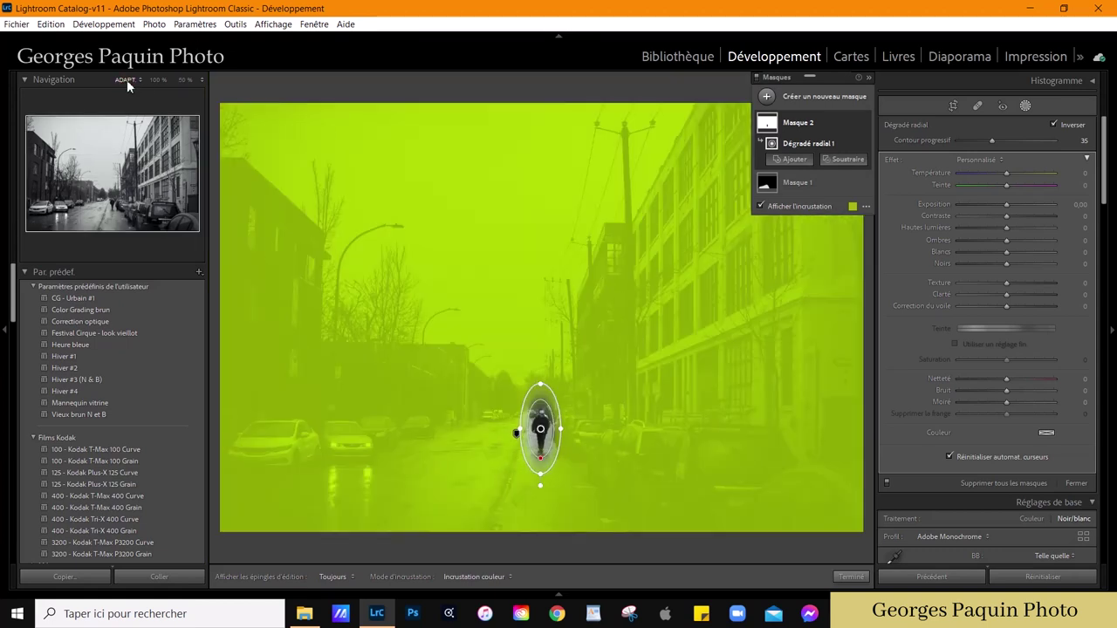
pyautogui.click(796, 208)
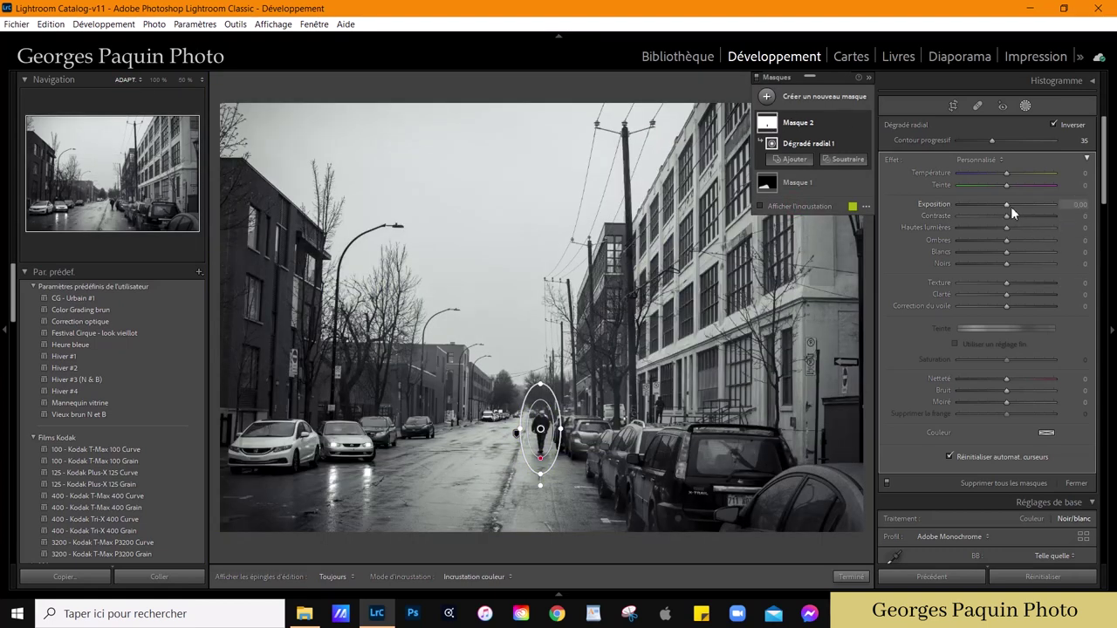
# Step: Set Masque 2 to exposure −0.30, blacks −6 and shadows 20, toggling it off to compare
pyautogui.moveTo(1009, 207); pyautogui.dragTo(1005, 207)
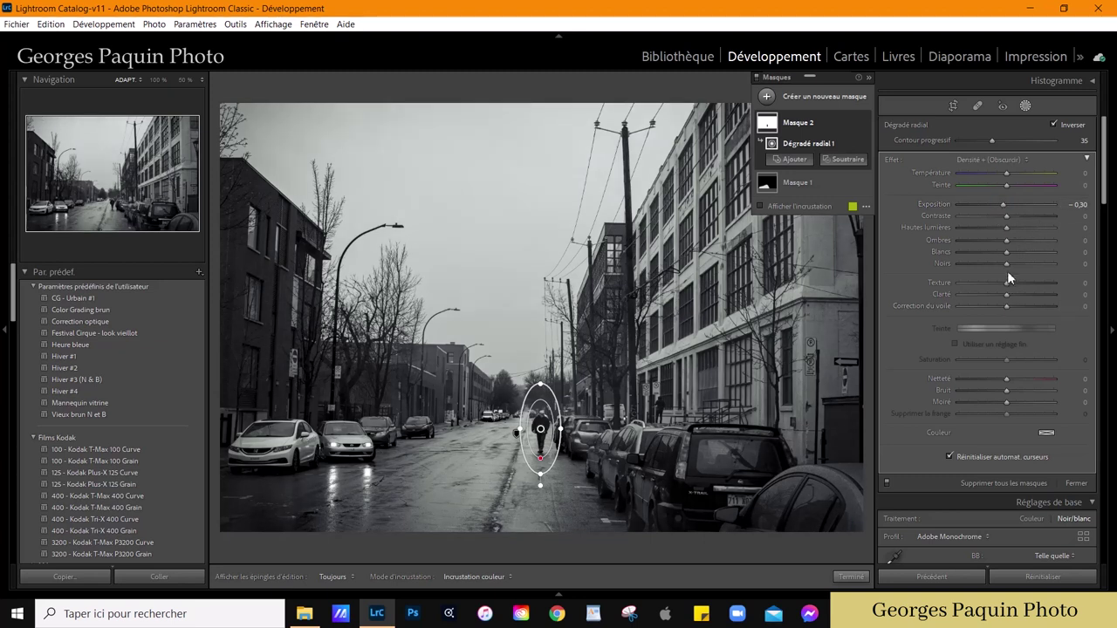
pyautogui.moveTo(1006, 266); pyautogui.dragTo(1006, 266)
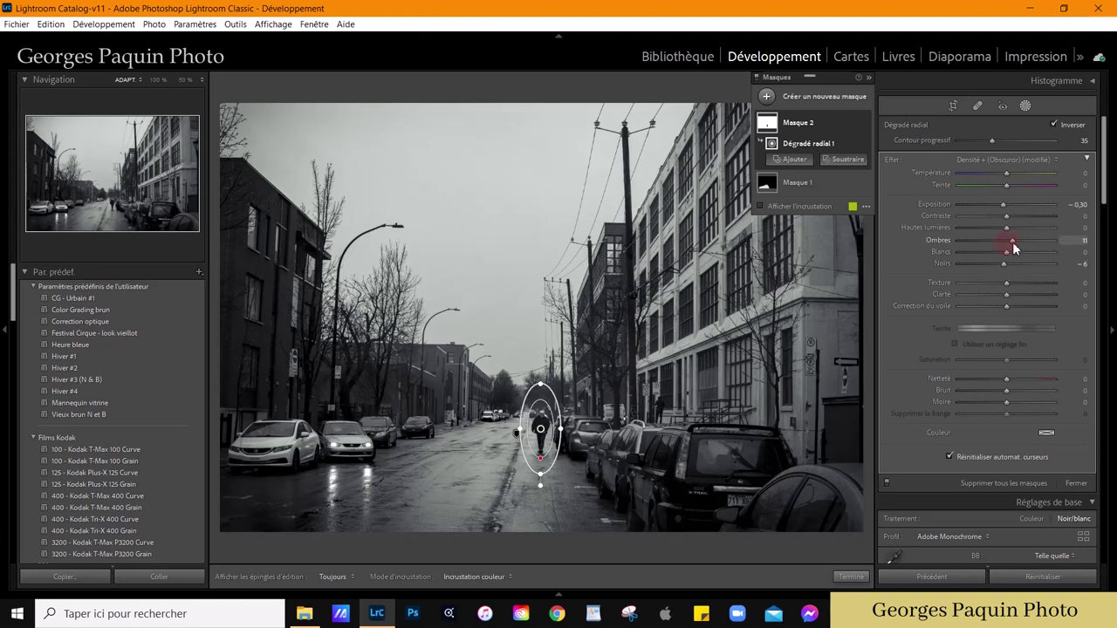
pyautogui.moveTo(1012, 242); pyautogui.dragTo(1015, 242)
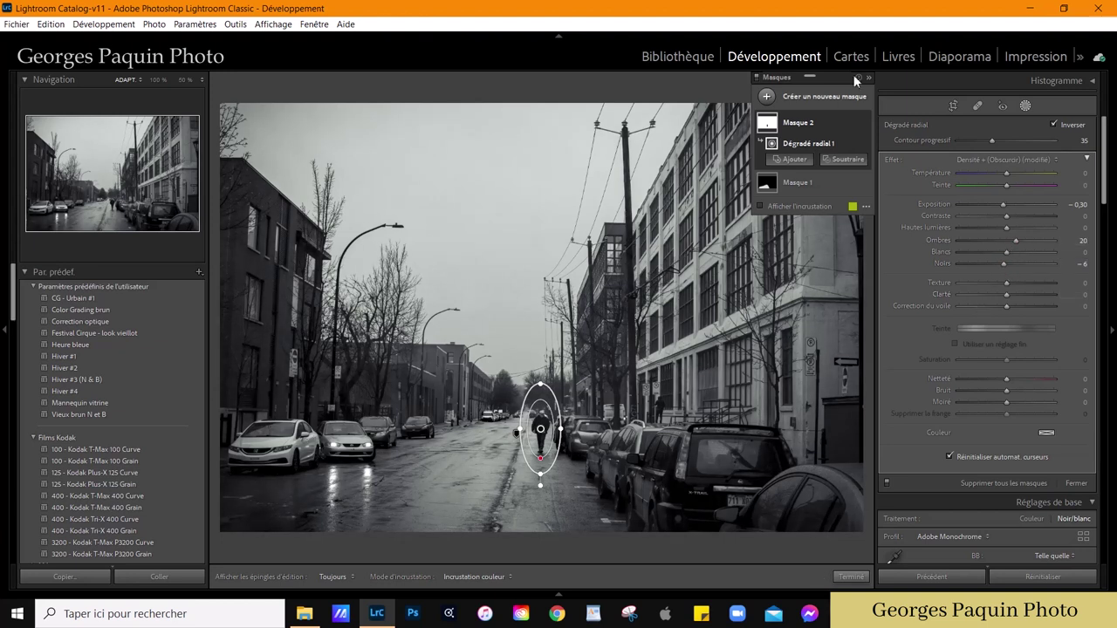
pyautogui.click(863, 126)
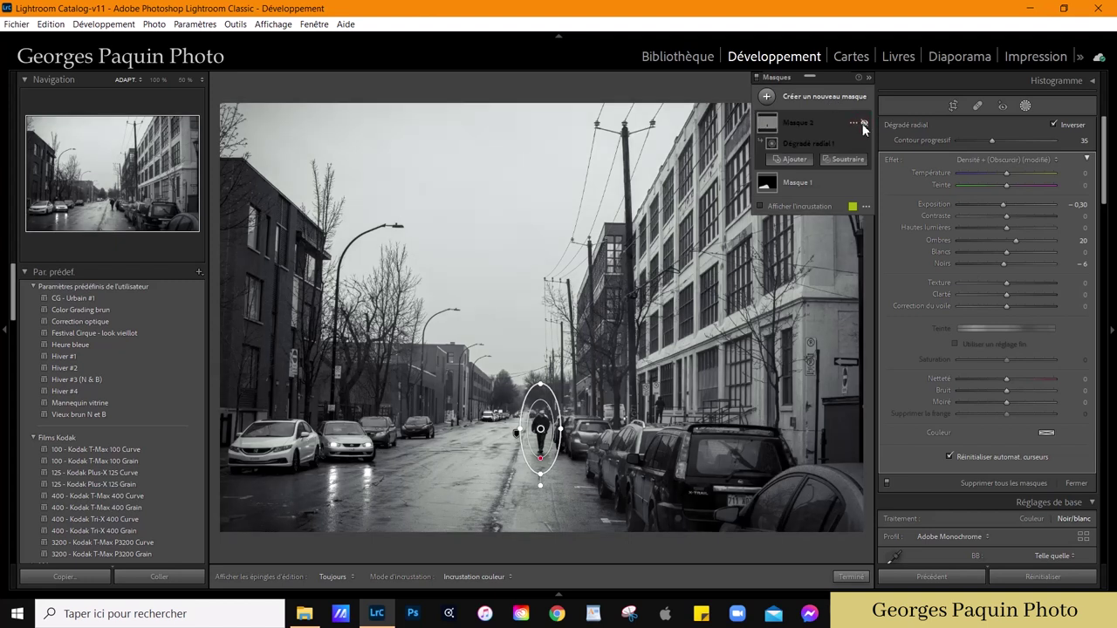
pyautogui.click(862, 124)
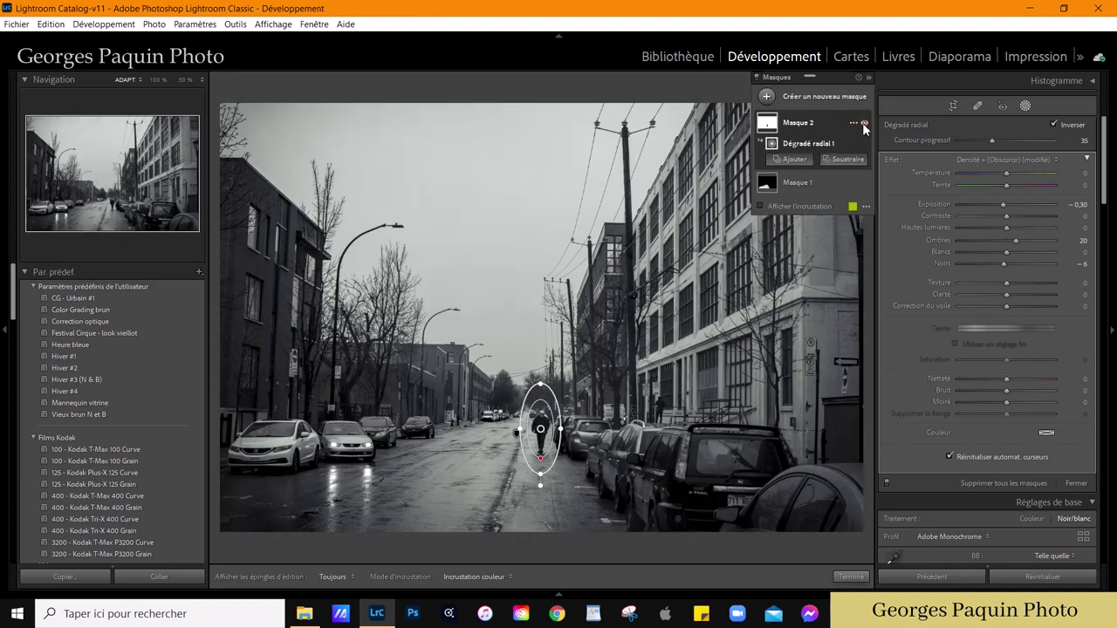
pyautogui.click(799, 206)
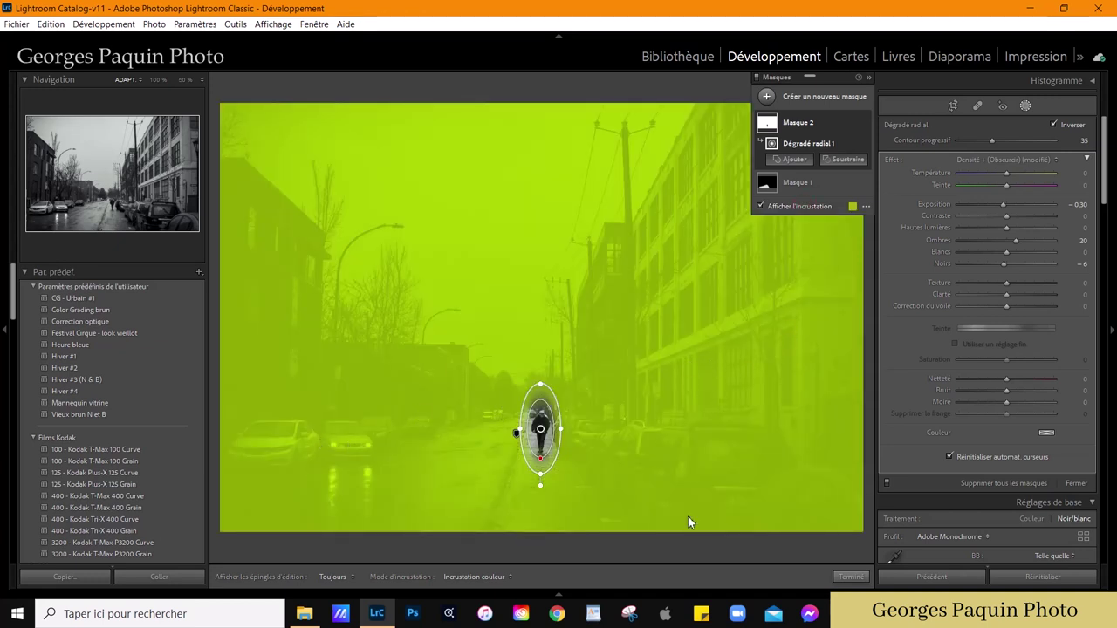
# Step: Subtract a linear gradient spanning the lower street from Masque 2, then close mask editing
pyautogui.click(858, 164)
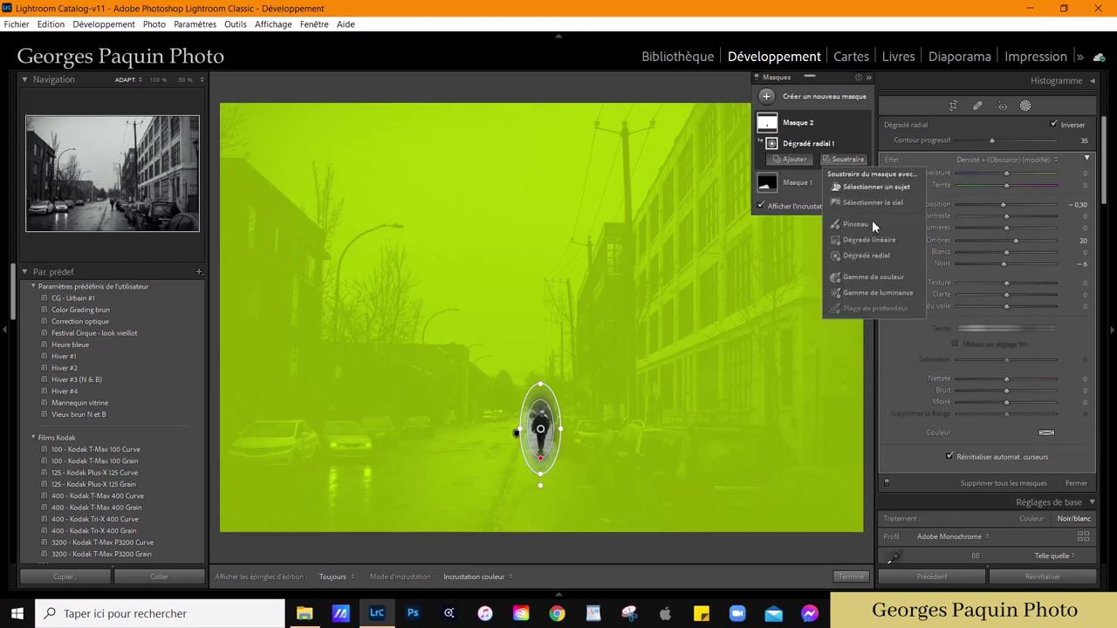
pyautogui.click(867, 243)
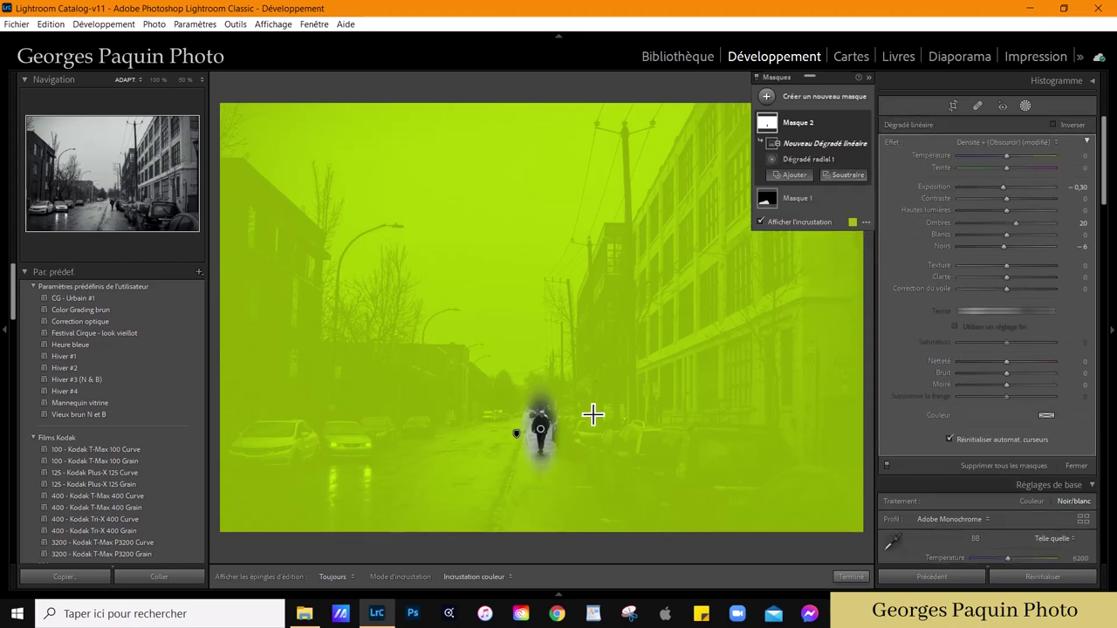
pyautogui.moveTo(563, 185); pyautogui.dragTo(565, 410)
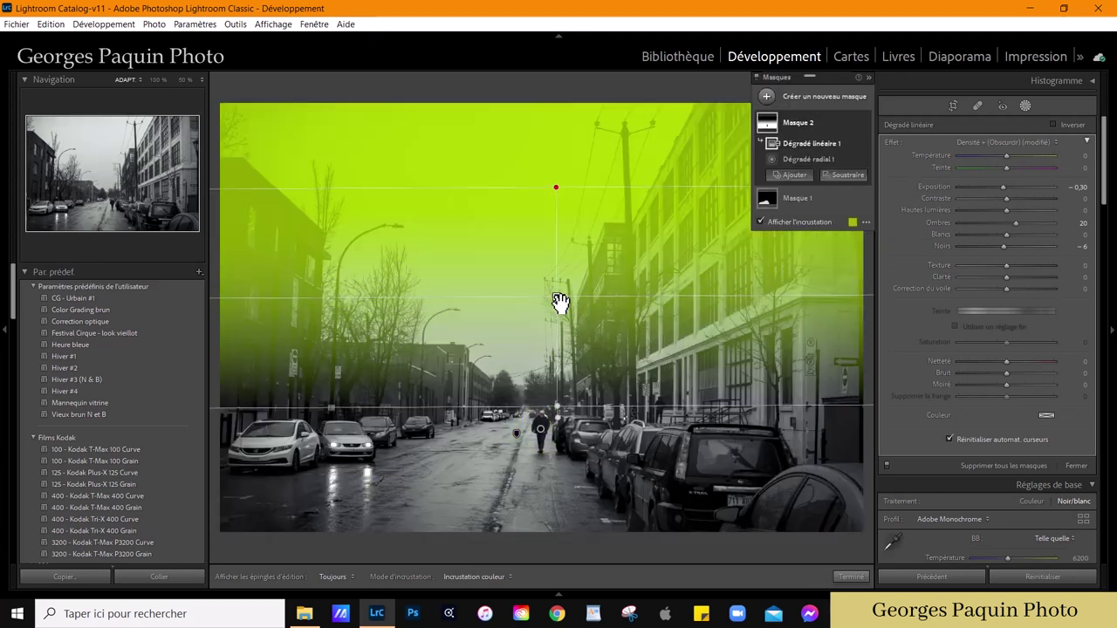
pyautogui.moveTo(559, 302); pyautogui.dragTo(561, 423)
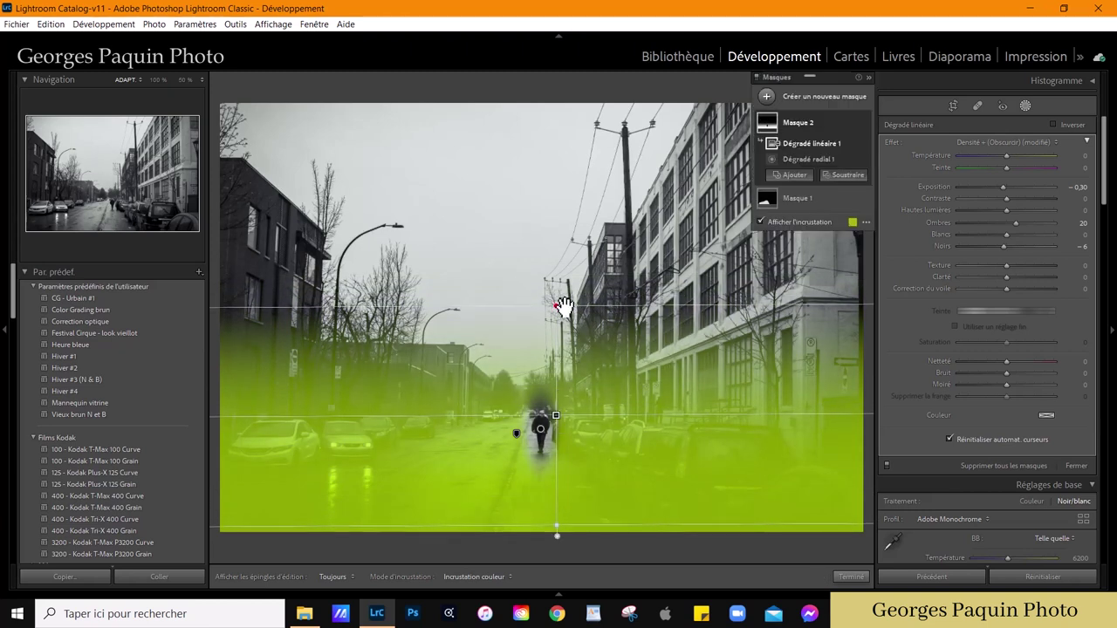
pyautogui.moveTo(565, 301); pyautogui.dragTo(561, 360)
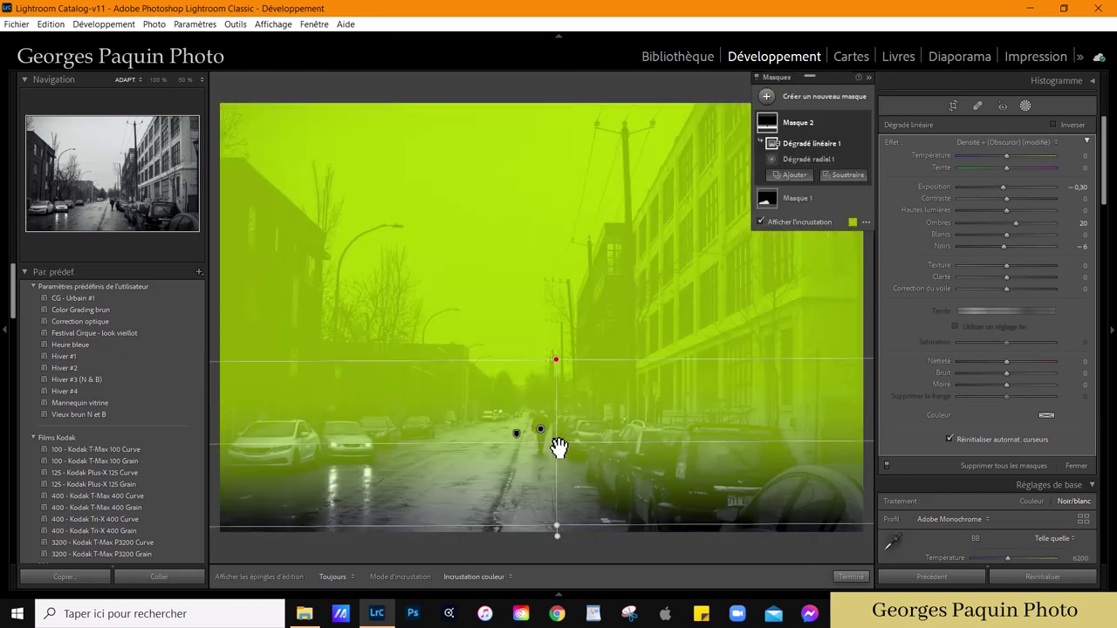
pyautogui.moveTo(559, 448); pyautogui.dragTo(563, 432)
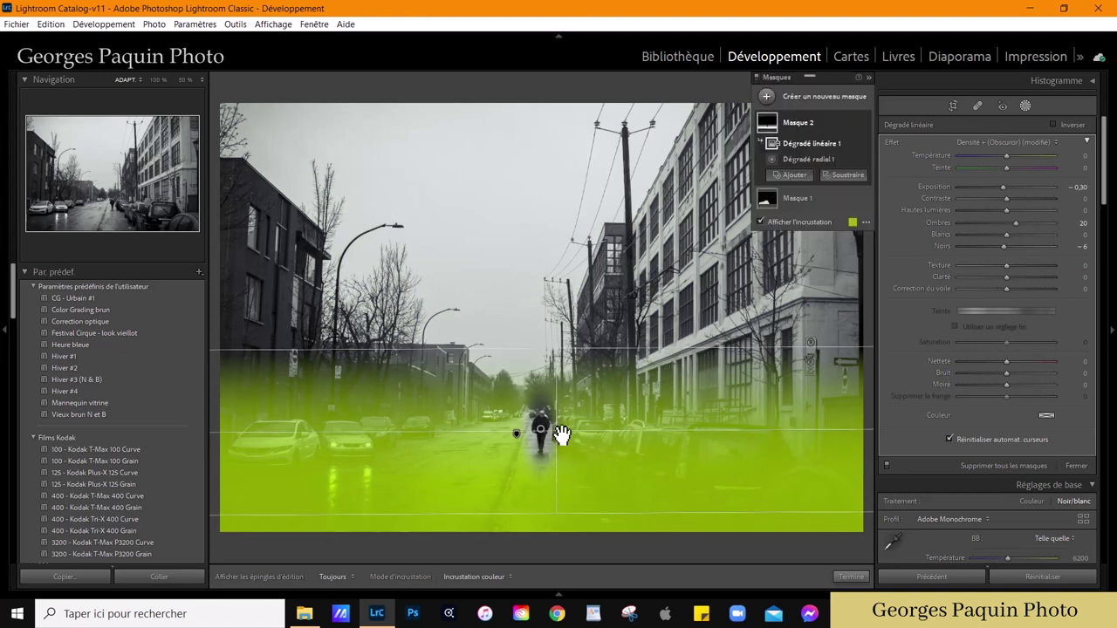
pyautogui.press("'")
pyautogui.press("'")
pyautogui.click(851, 577)
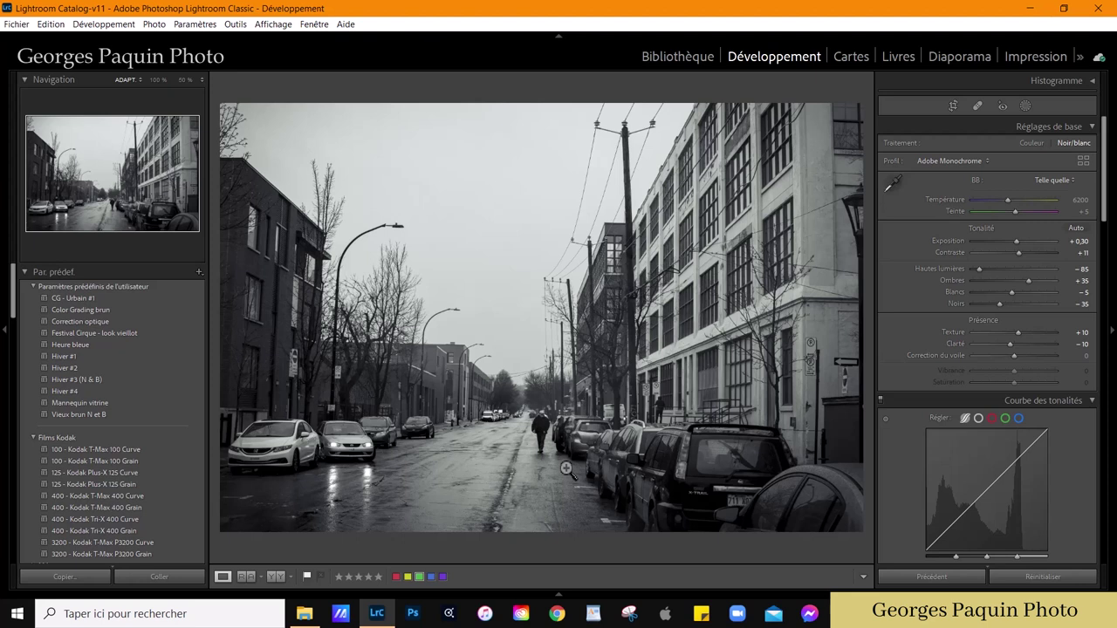
# Step: Crop the pedestrian photo to 5 x 7, tightening from the top-right corner and repositioning it
pyautogui.click(954, 106)
pyautogui.click(1054, 147)
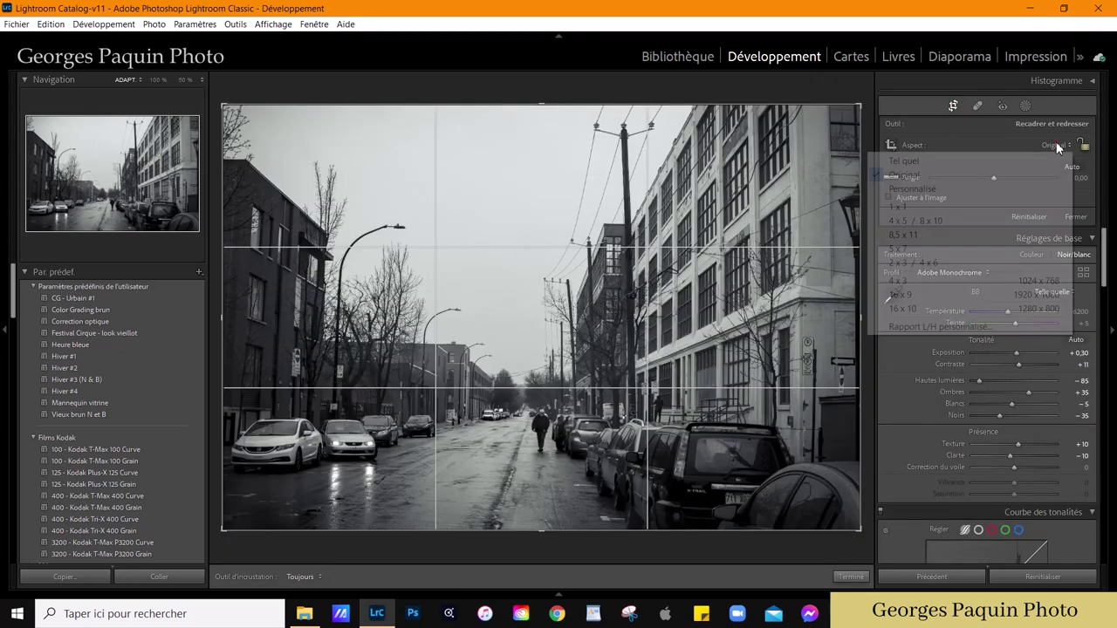
pyautogui.click(916, 248)
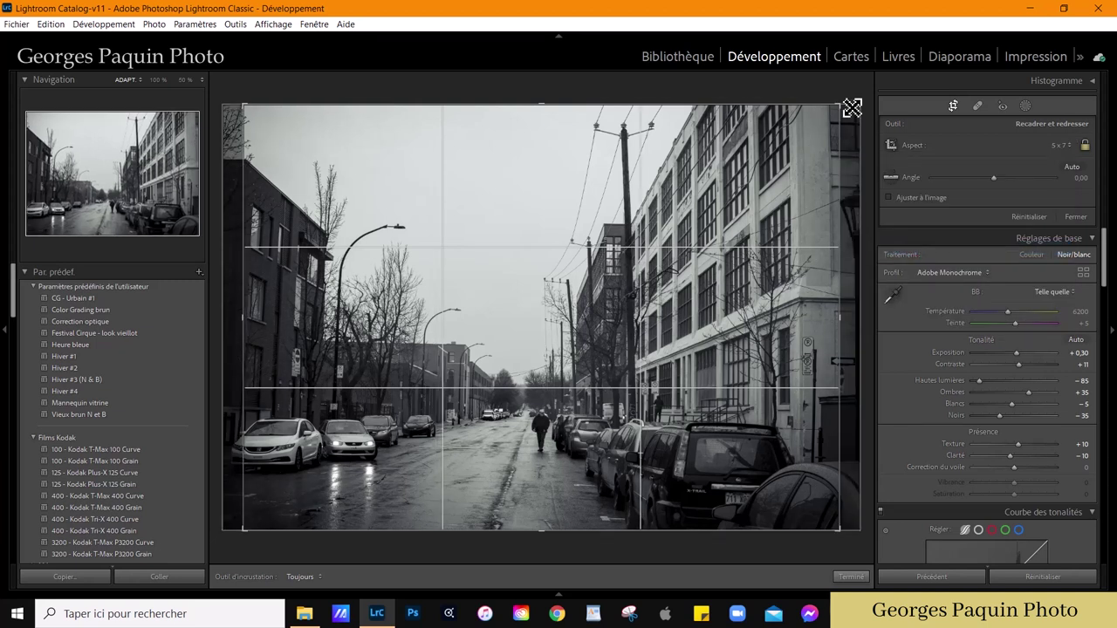
pyautogui.moveTo(840, 106); pyautogui.dragTo(831, 133)
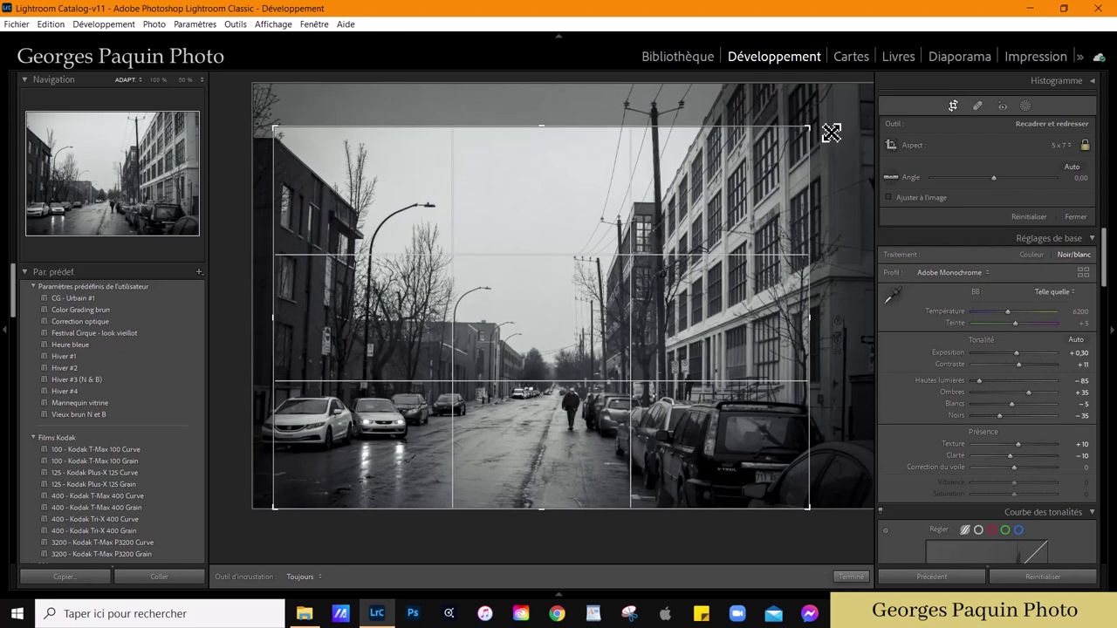
pyautogui.moveTo(523, 379)
pyautogui.mouseDown()
pyautogui.moveTo(547, 355)
pyautogui.moveTo(524, 361)
pyautogui.mouseUp()
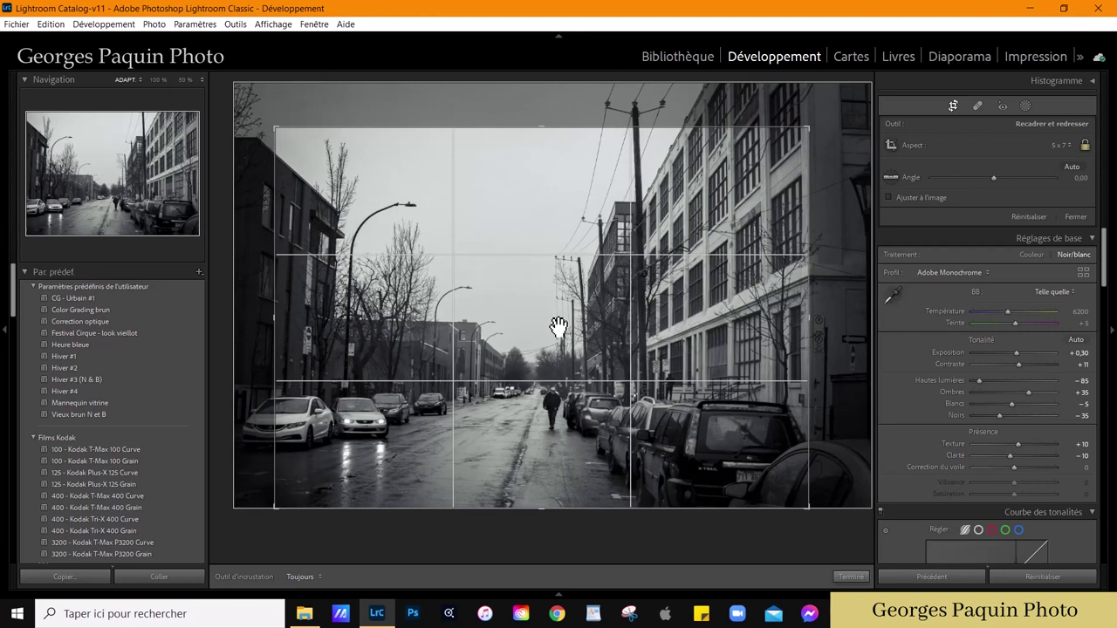
pyautogui.click(849, 577)
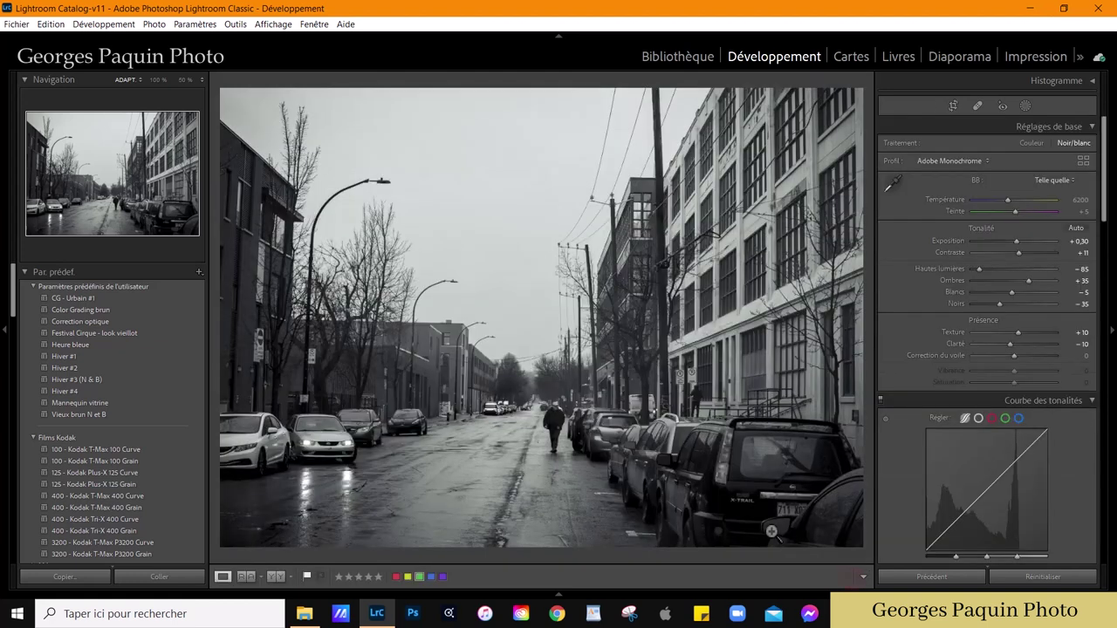
# Step: Open the tree-lined street photo in Develop and lower its exposure
pyautogui.press('g')
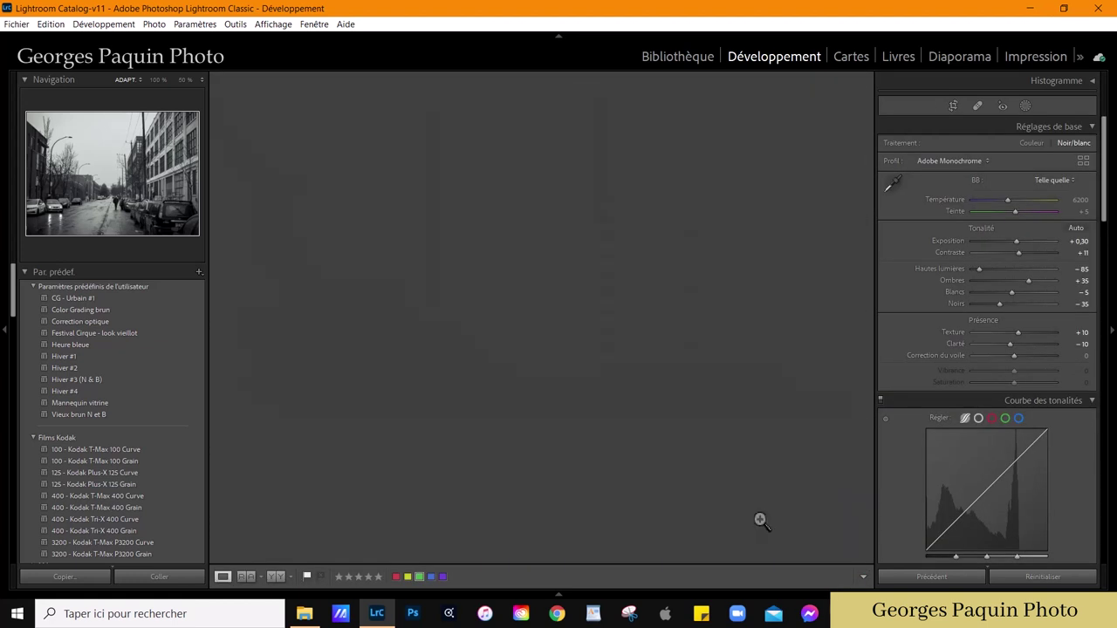
pyautogui.doubleClick(799, 225)
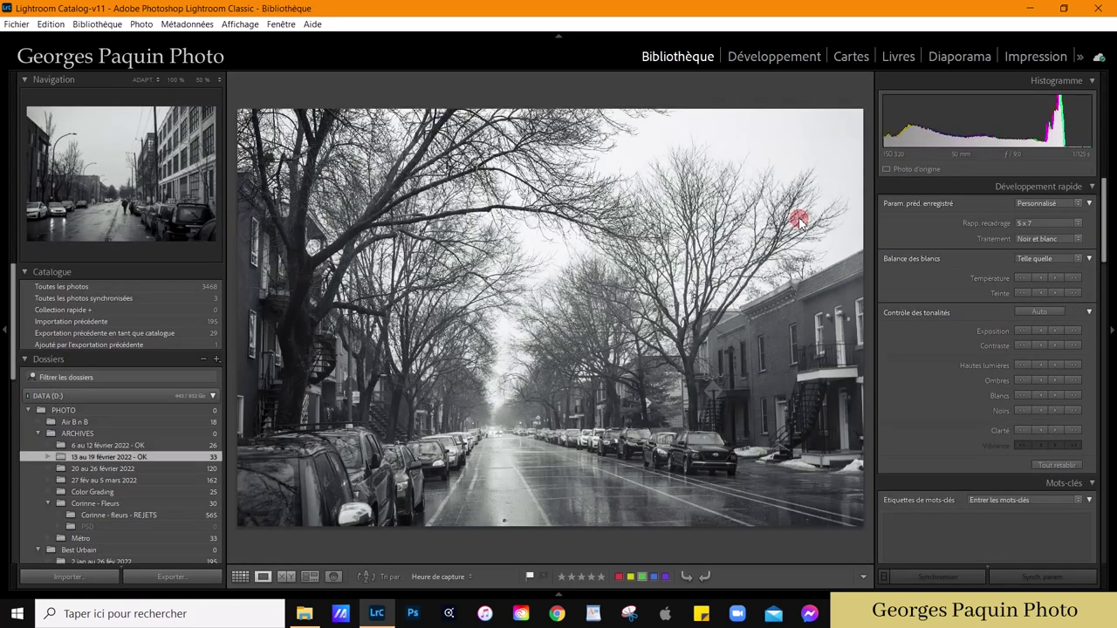
pyautogui.click(773, 58)
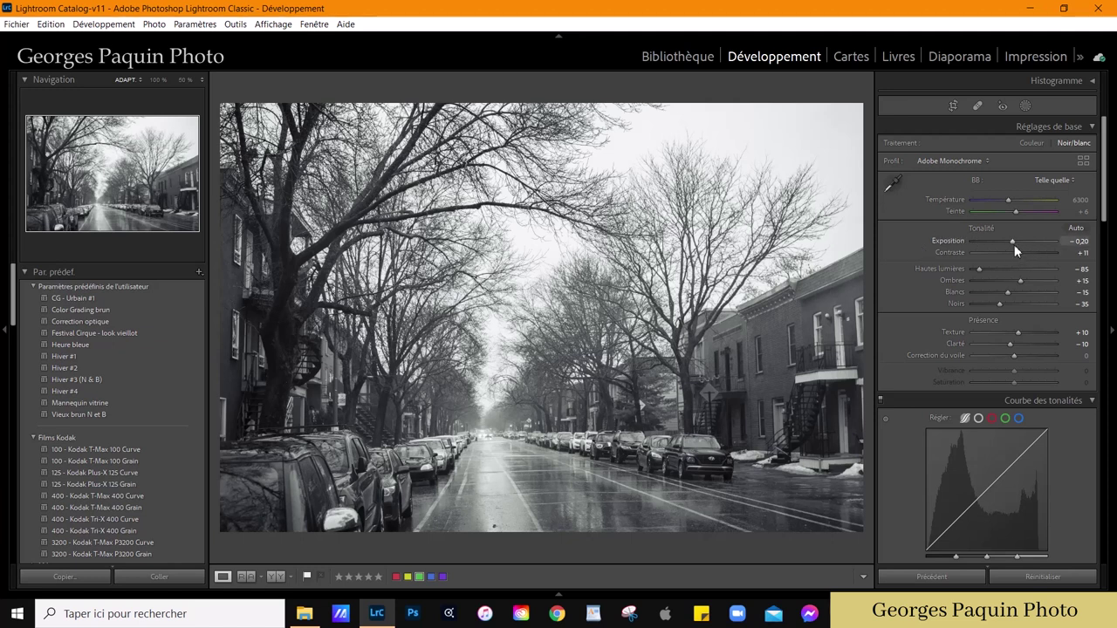
pyautogui.press('Down')
pyautogui.press('Down')
pyautogui.press('Down')
pyautogui.press('Down')
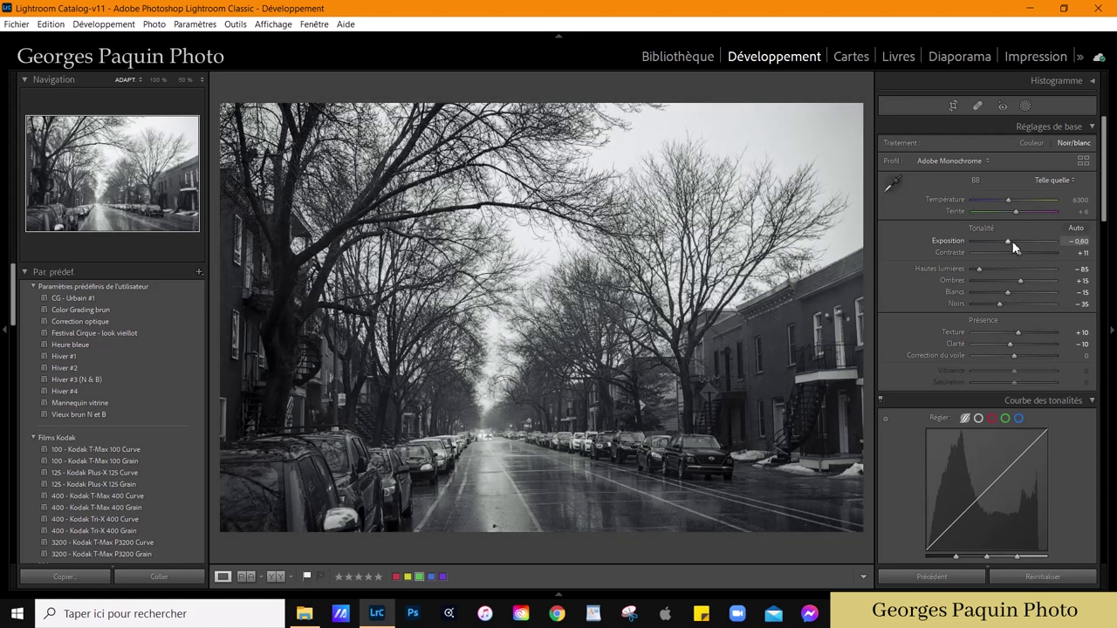
pyautogui.press('Up')
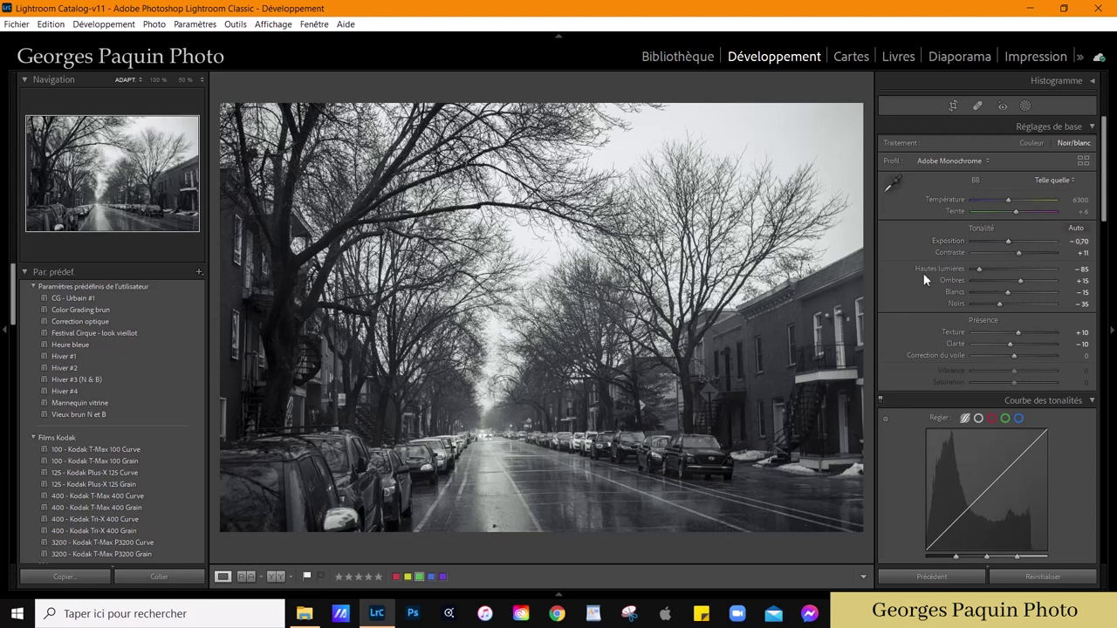
# Step: Adjust the tone curve split points, then set exposure to −0.80 and whites to −5
pyautogui.scroll(-3, 938, 261)
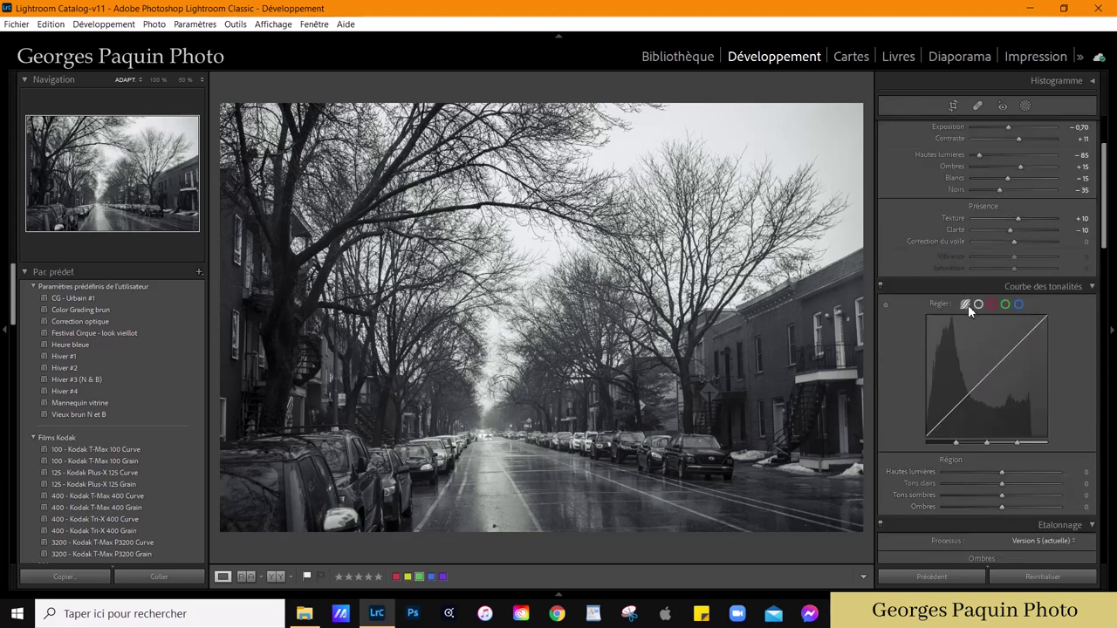
pyautogui.moveTo(955, 444); pyautogui.dragTo(895, 448)
pyautogui.moveTo(1015, 444); pyautogui.dragTo(1035, 443)
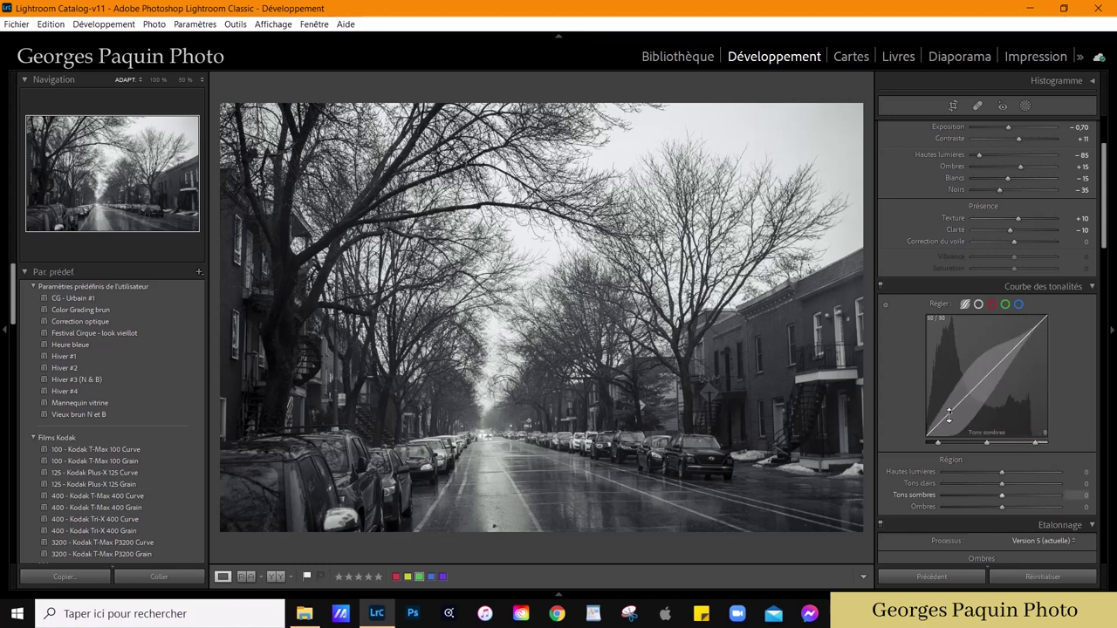
pyautogui.moveTo(948, 415); pyautogui.dragTo(948, 406)
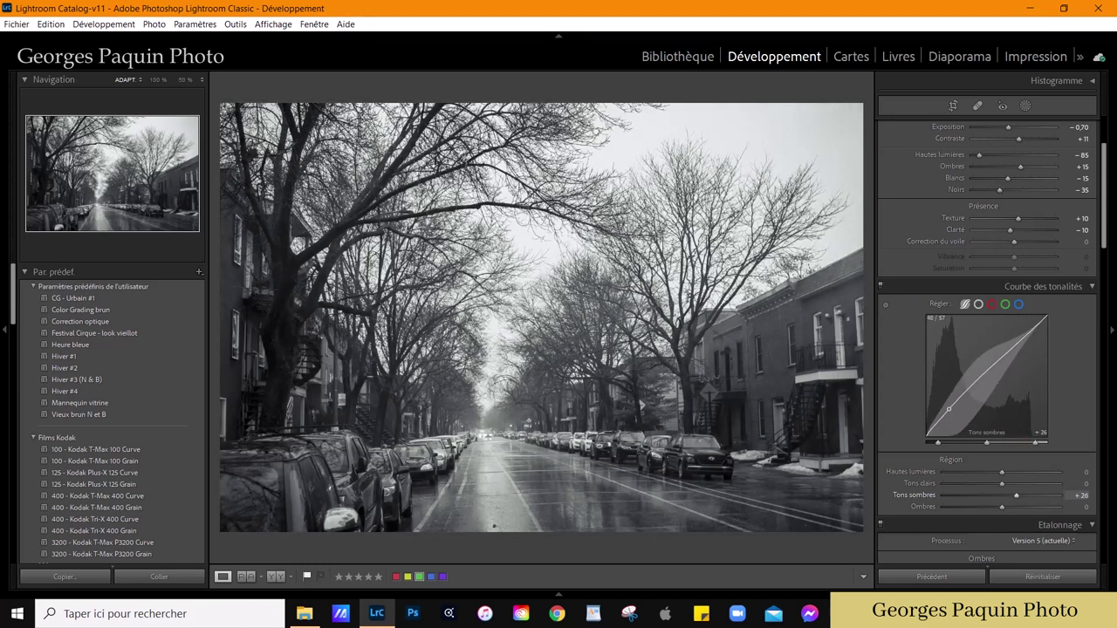
pyautogui.hotkey('ctrl', 'z')
pyautogui.scroll(3, 1037, 147)
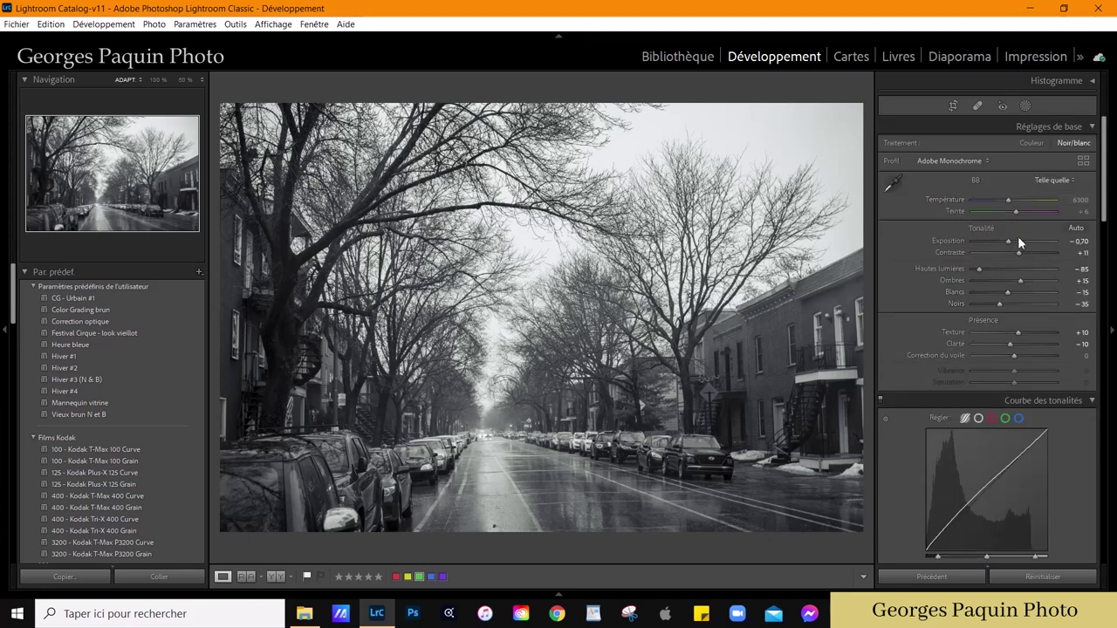
pyautogui.press('Down')
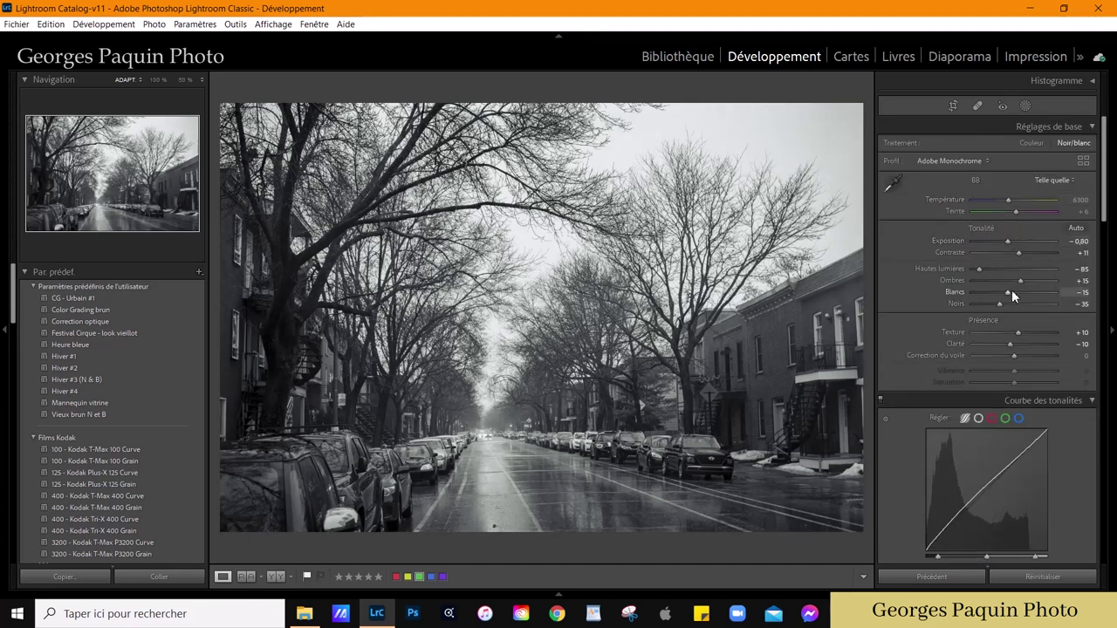
pyautogui.press('Up')
pyautogui.press('Up')
pyautogui.click(952, 105)
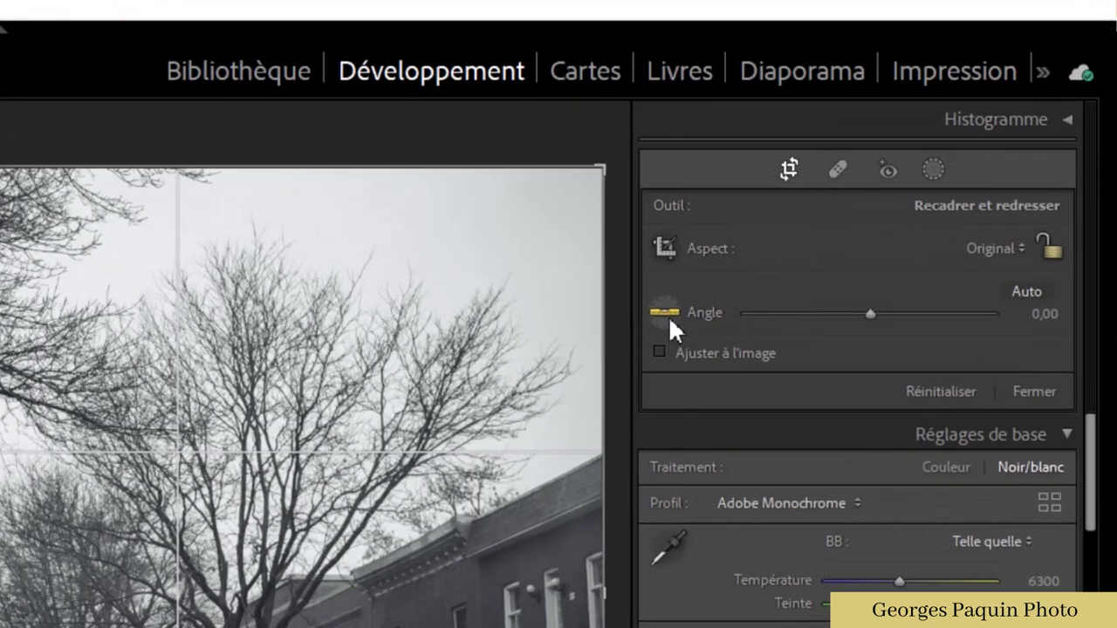
# Step: Straighten the street photo by 1.49° using the Angle tool along the car roofs
pyautogui.click(665, 314)
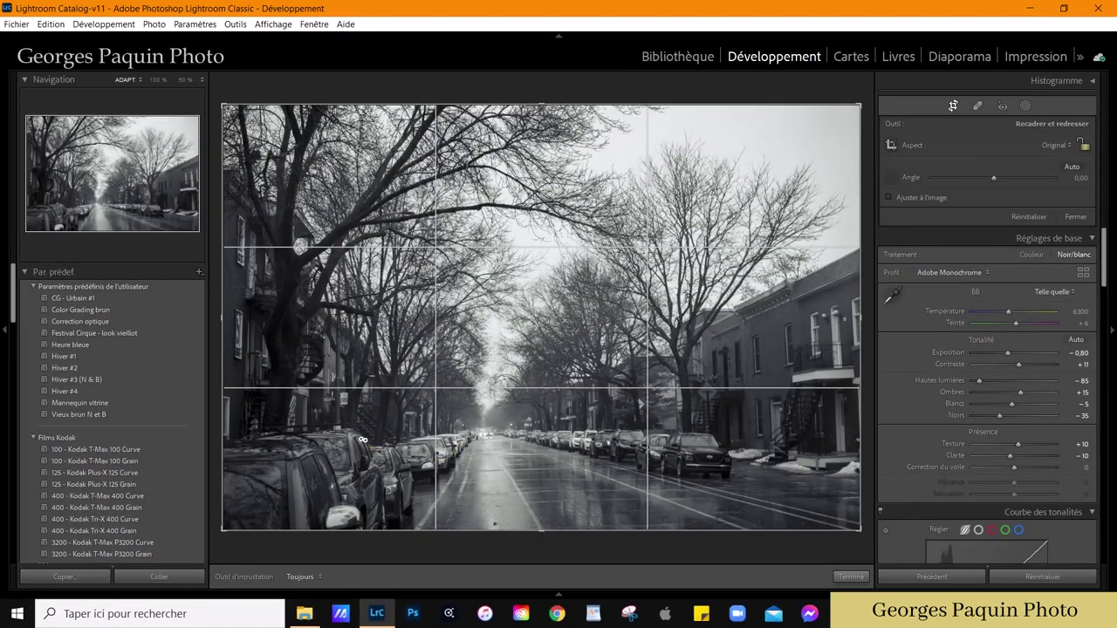
pyautogui.moveTo(362, 439); pyautogui.dragTo(722, 428)
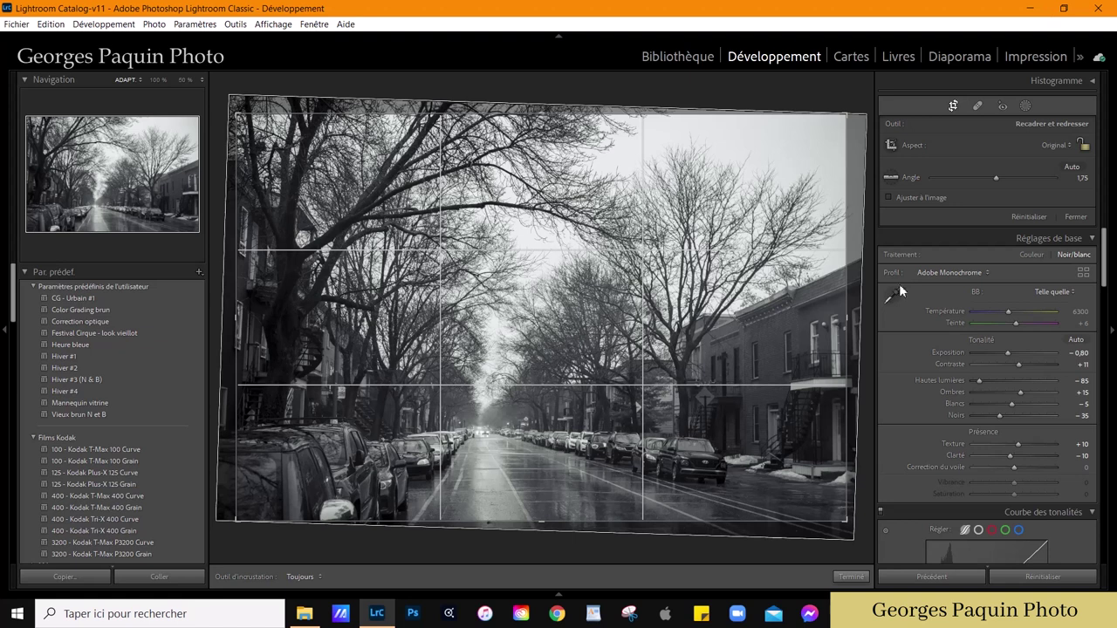
pyautogui.moveTo(997, 178); pyautogui.dragTo(995, 178)
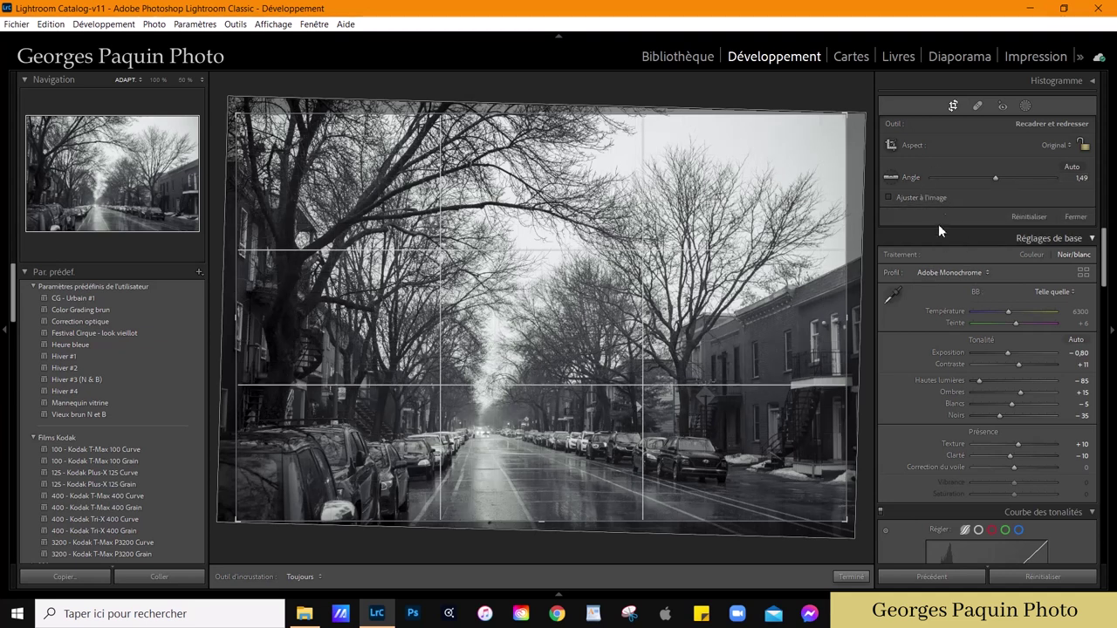
# Step: Crop the photo to a 5 x 7 ratio framing the street, and apply the crop
pyautogui.click(1064, 145)
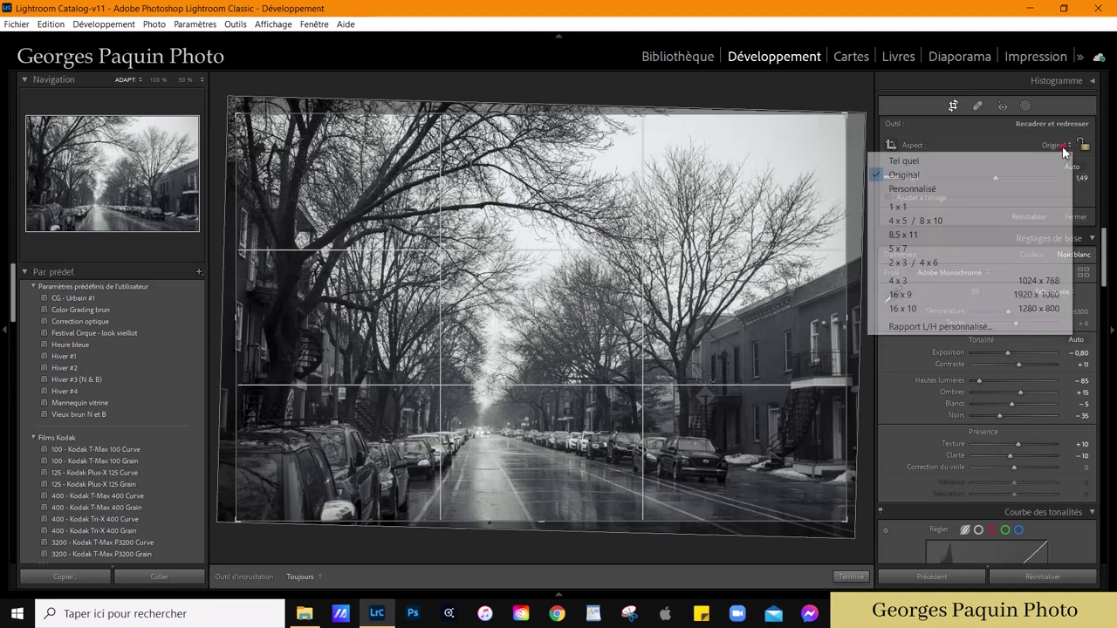
pyautogui.click(914, 250)
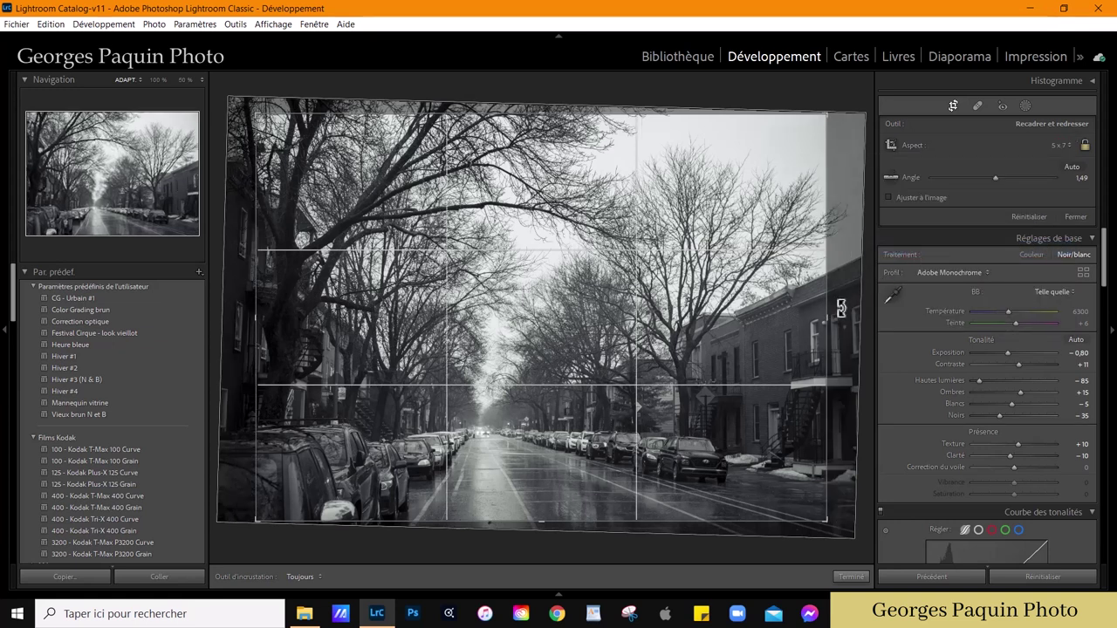
pyautogui.moveTo(826, 322); pyautogui.dragTo(793, 322)
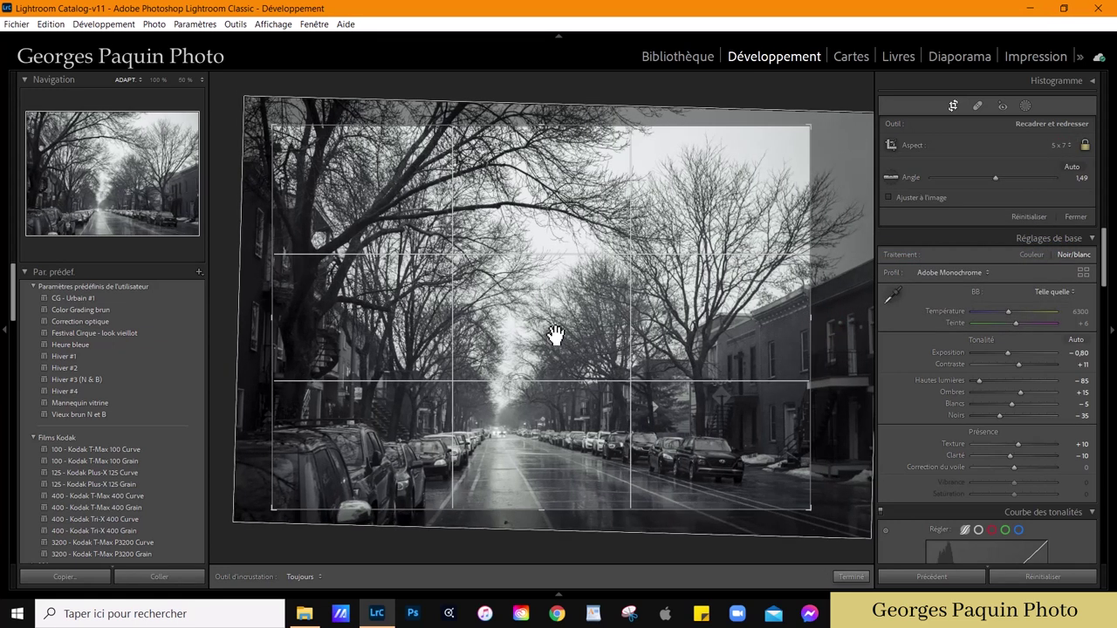
pyautogui.moveTo(561, 337); pyautogui.dragTo(564, 323)
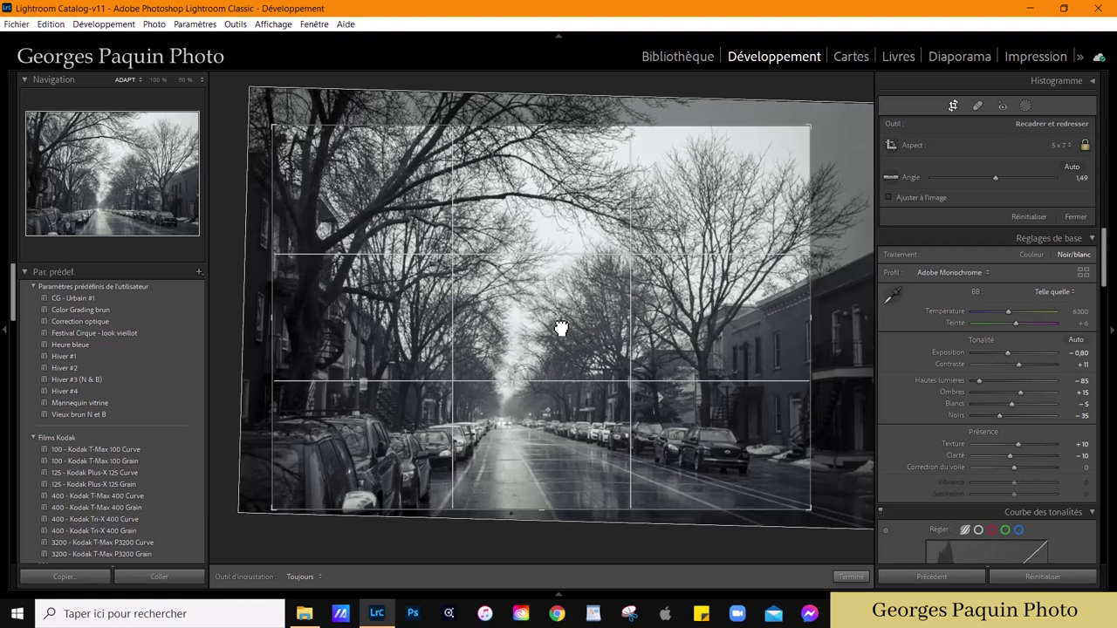
pyautogui.click(848, 577)
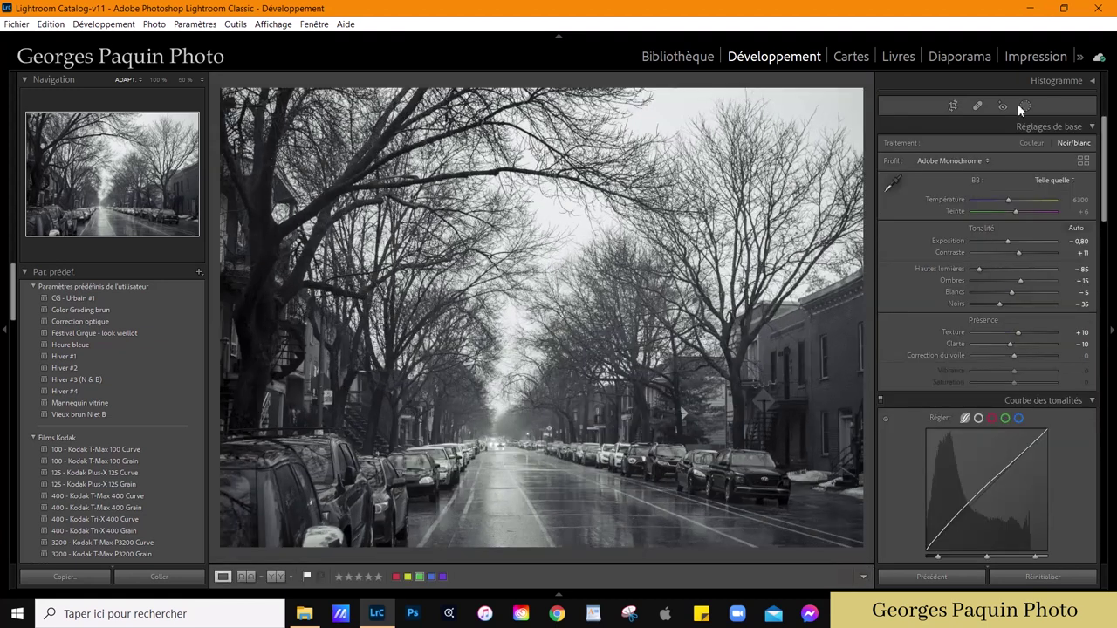
# Step: Add a brush mask with the Asphalte HoMa effect preset
pyautogui.press('k')
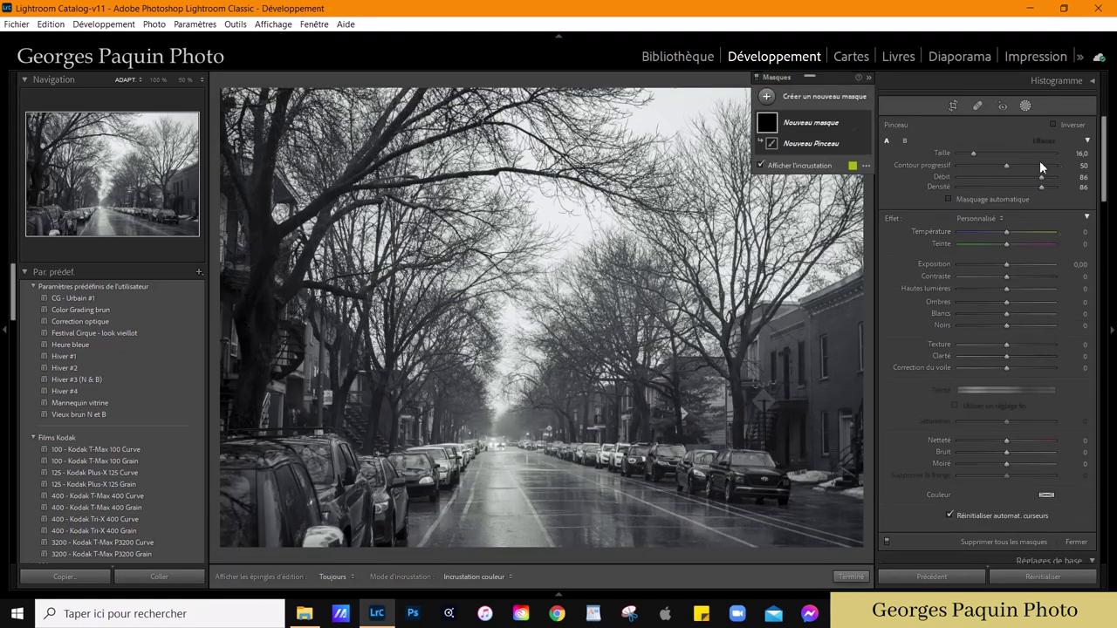
pyautogui.click(979, 218)
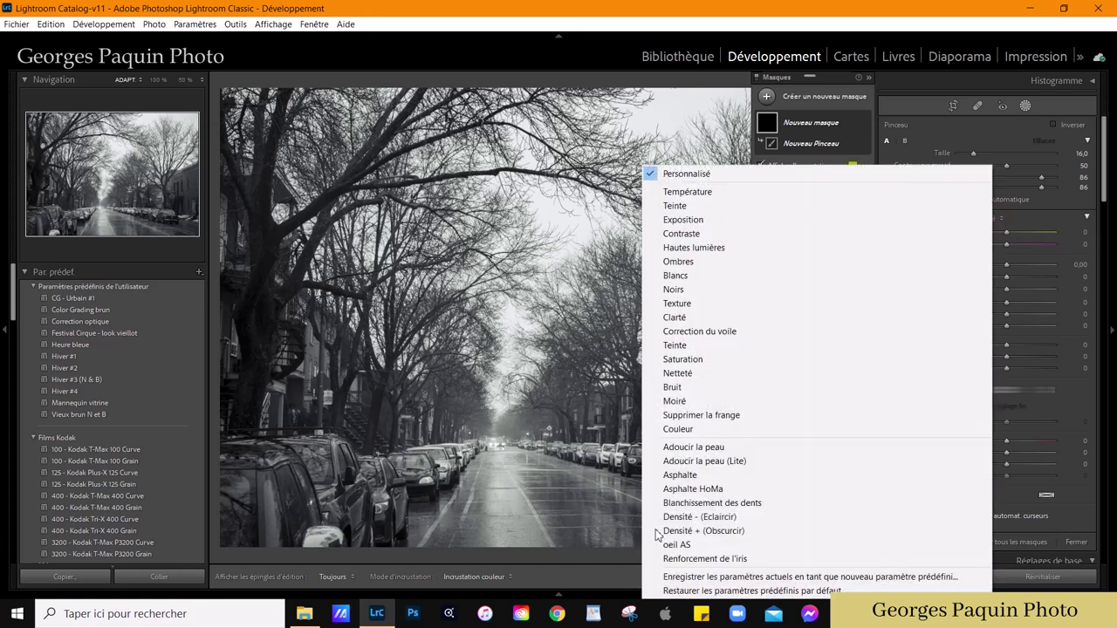
pyautogui.click(693, 489)
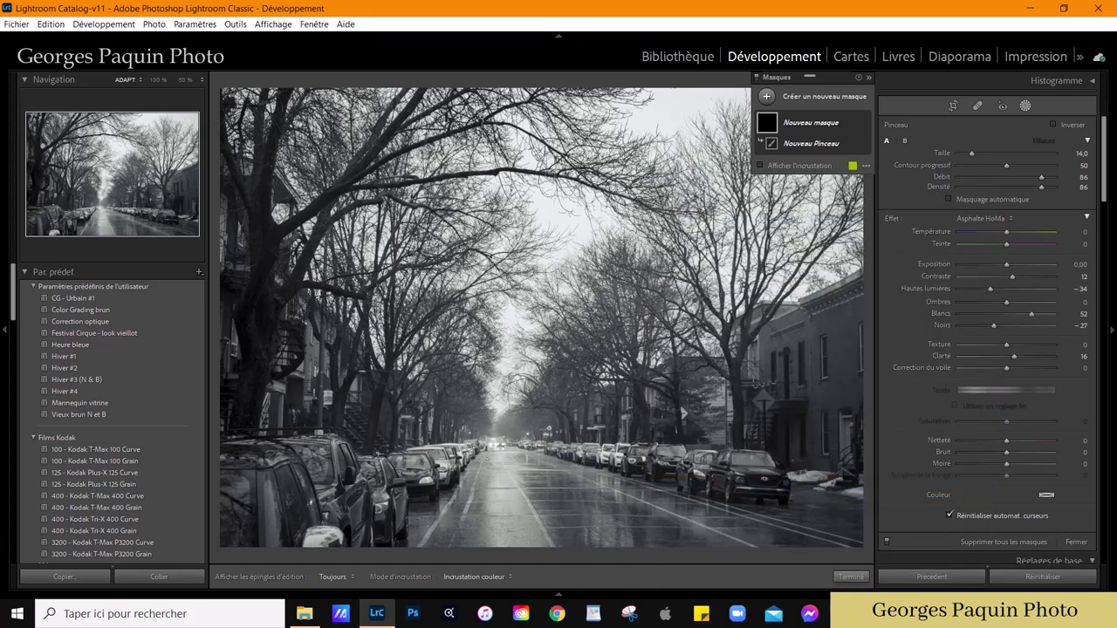
pyautogui.press('h')
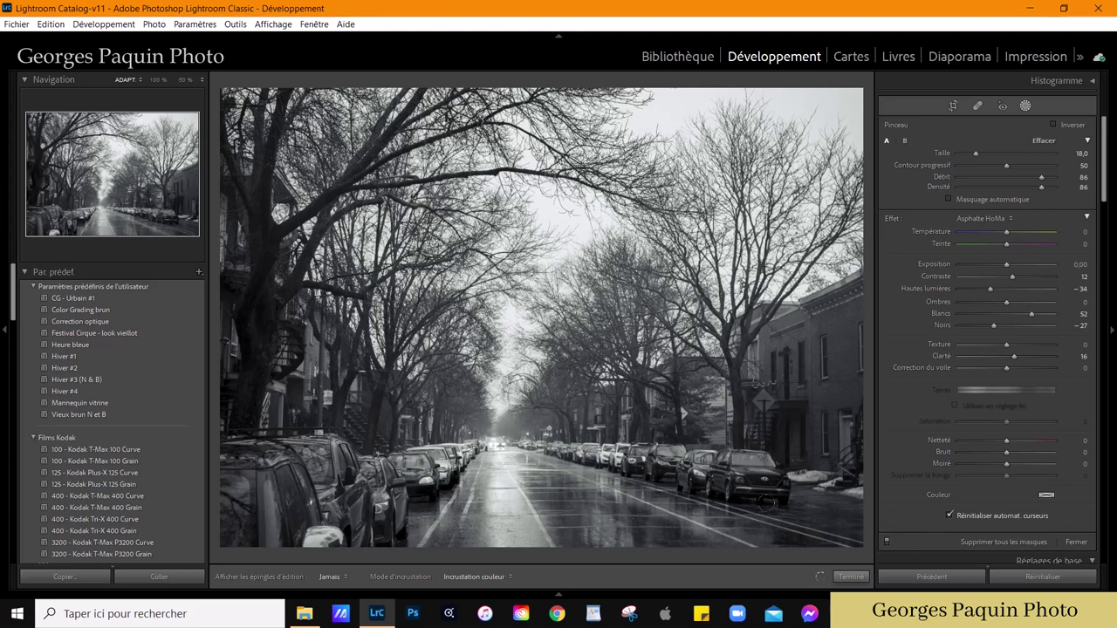
pyautogui.click(851, 576)
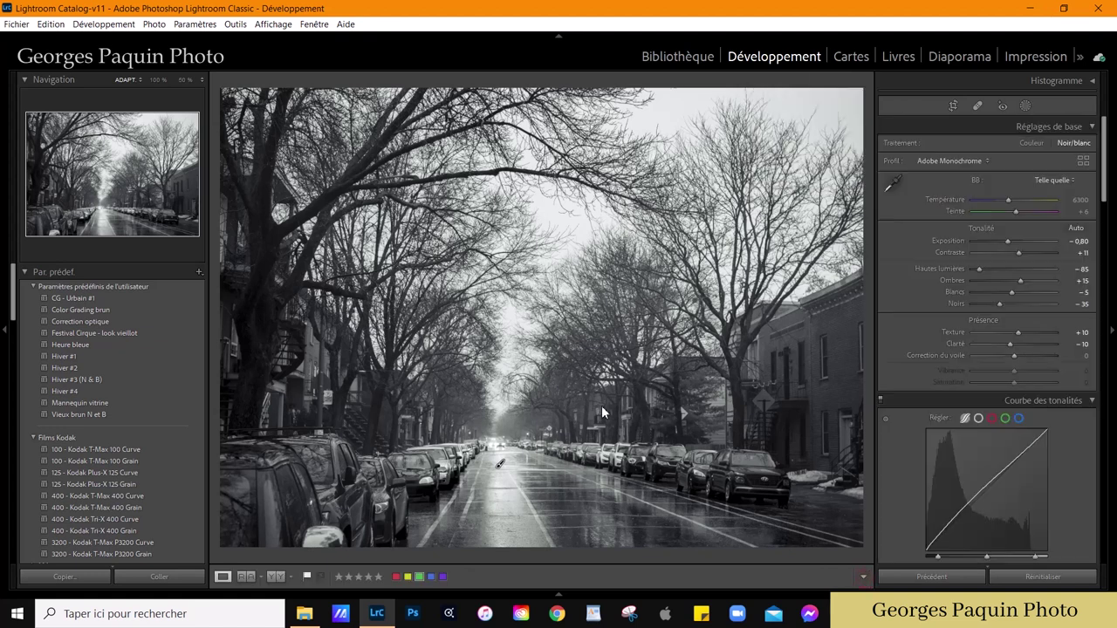
# Step: Draw a radial gradient mask centred over the upper trees and sky
pyautogui.hotkey('ctrl', '-')
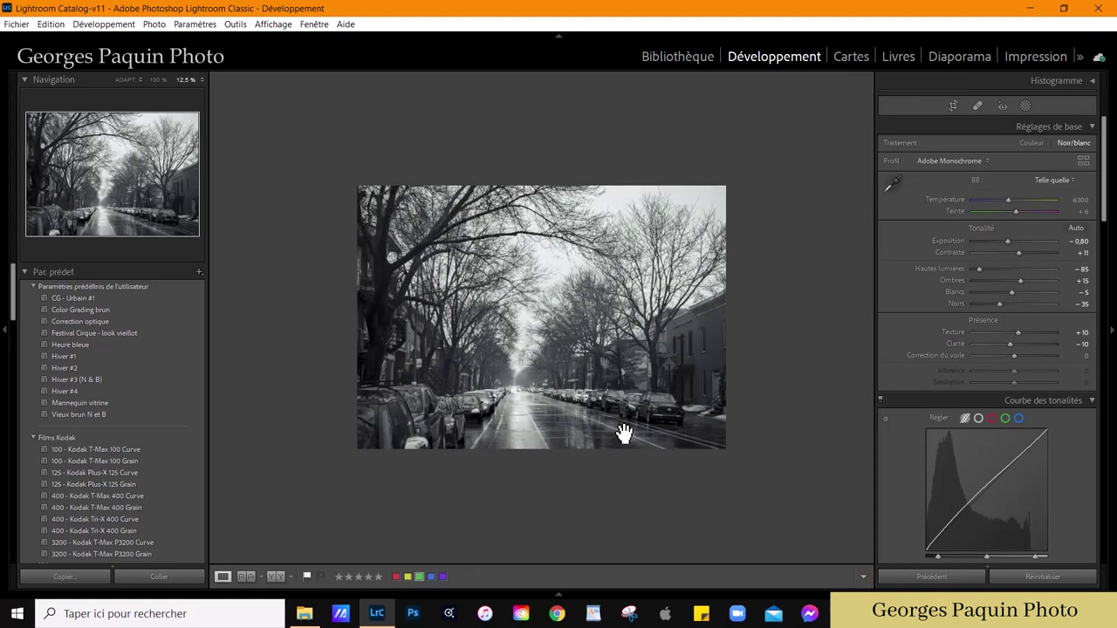
pyautogui.click(1026, 106)
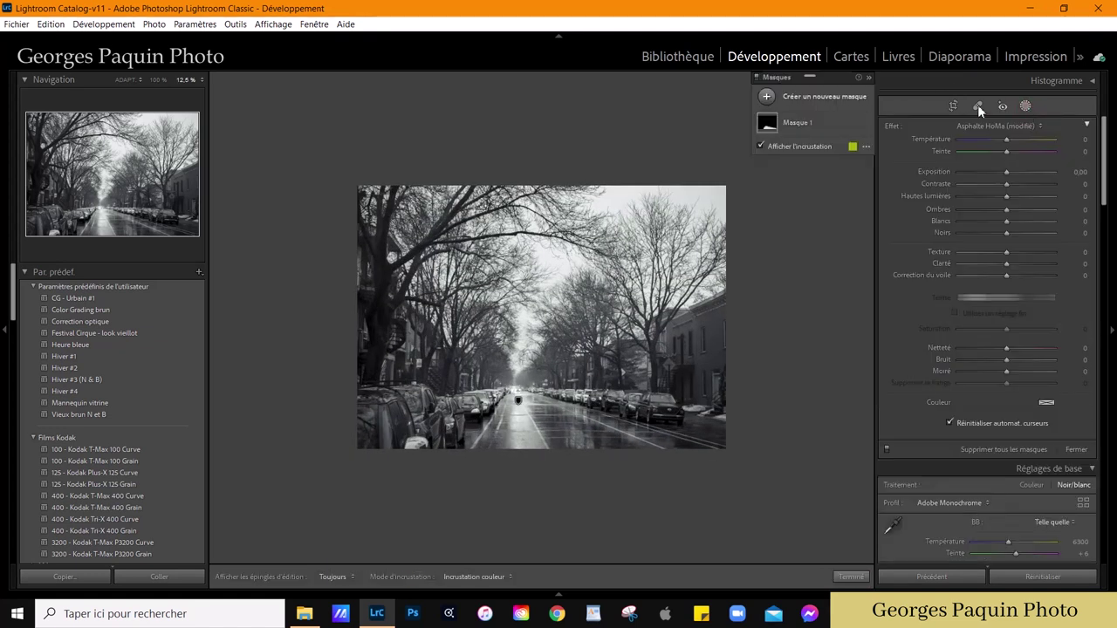
pyautogui.click(768, 98)
pyautogui.click(836, 188)
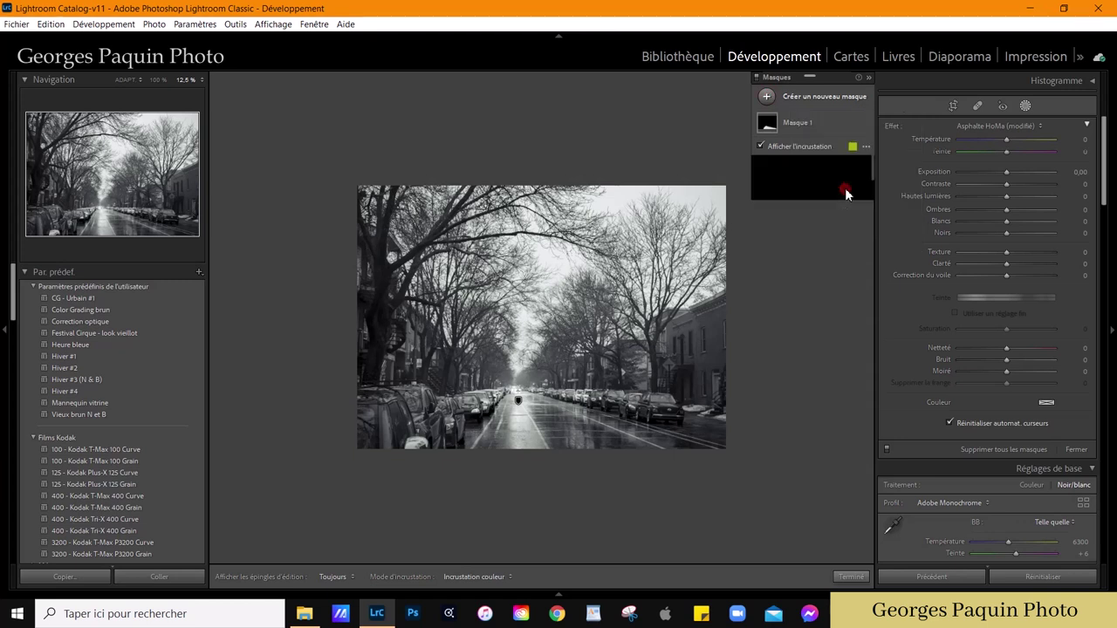
pyautogui.moveTo(476, 230); pyautogui.dragTo(679, 301)
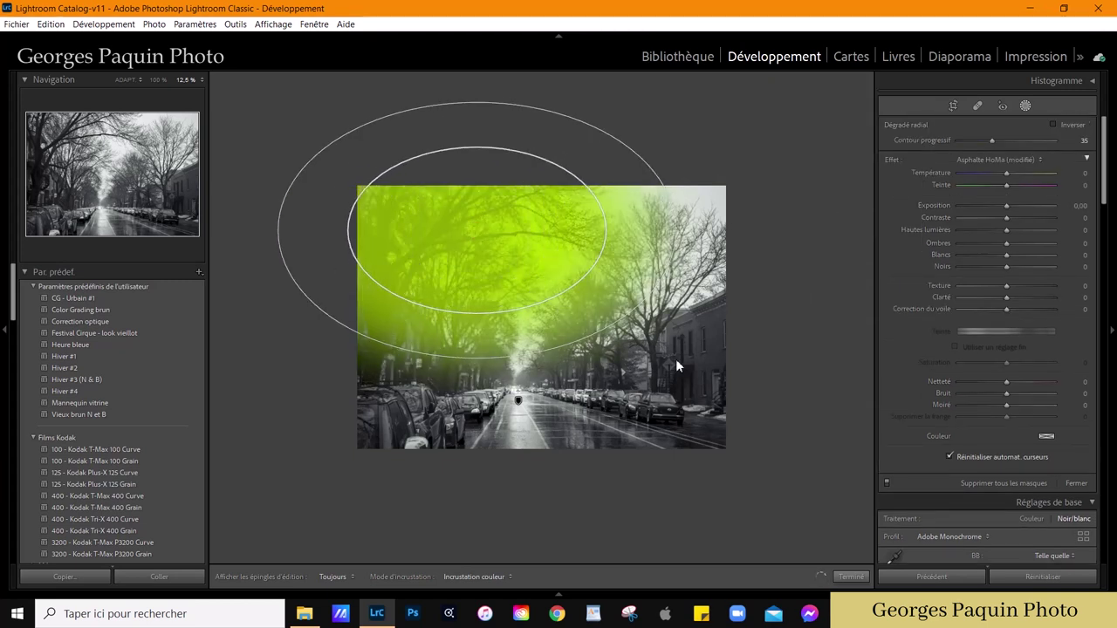
pyautogui.moveTo(488, 241); pyautogui.dragTo(566, 254)
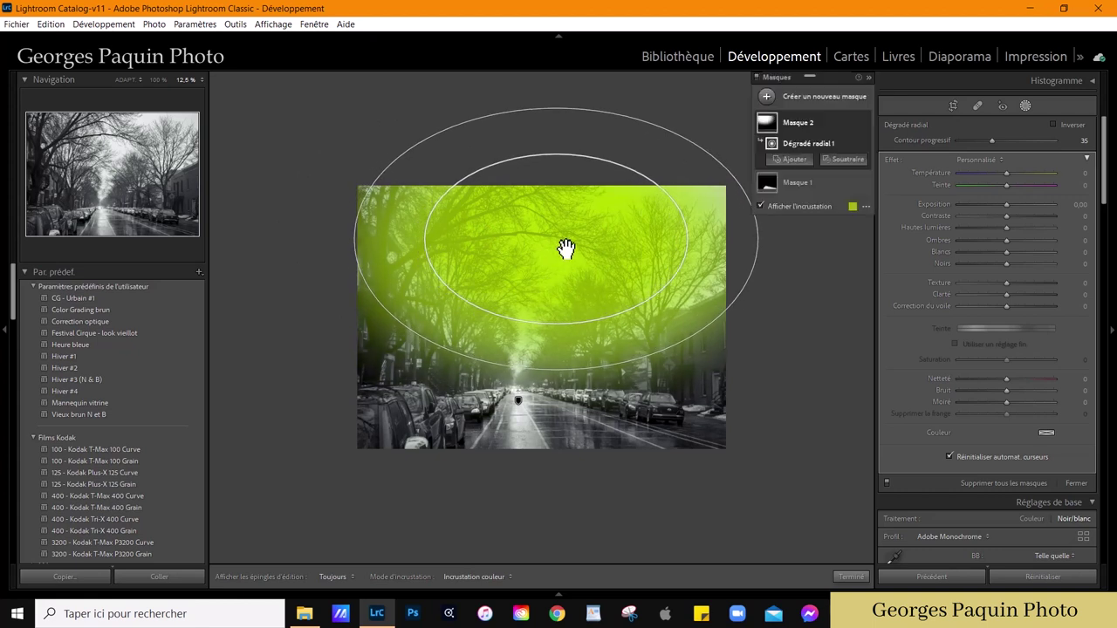
# Step: Give the sky radial mask Dehaze −30, Contrast +6 and Exposure −0.15, then finish masking
pyautogui.click(814, 208)
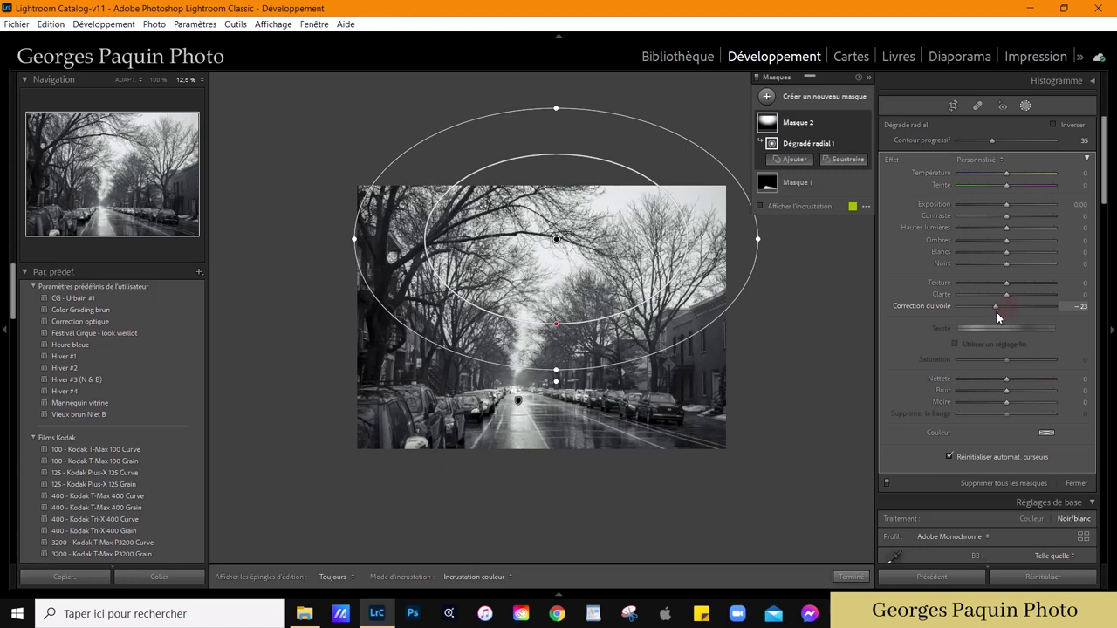
pyautogui.moveTo(995, 311); pyautogui.dragTo(991, 316)
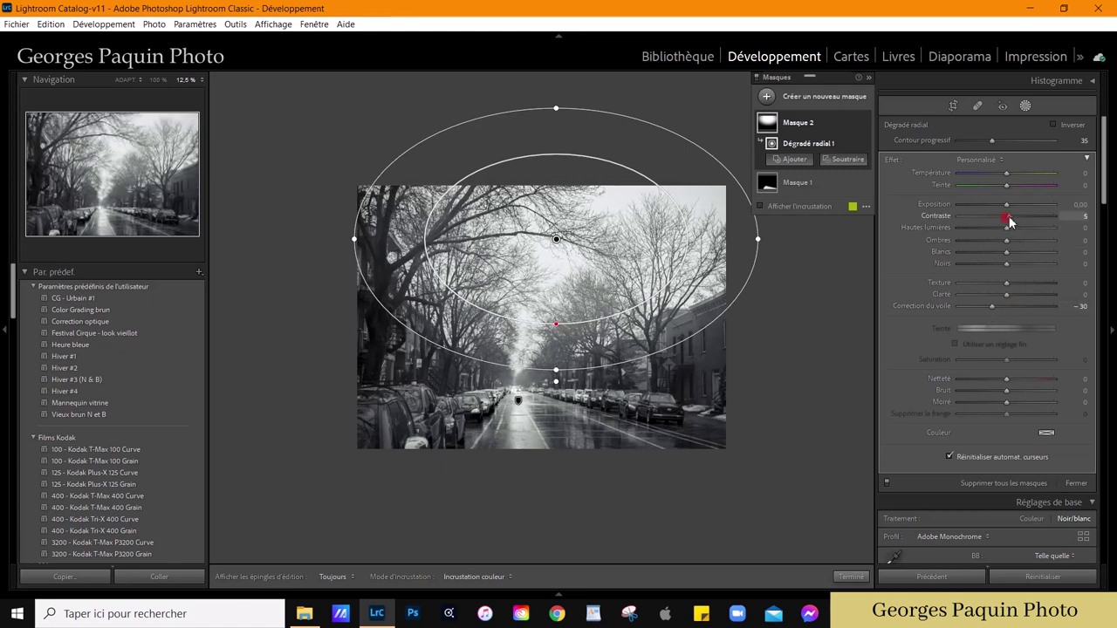
pyautogui.moveTo(1007, 222); pyautogui.dragTo(1007, 214)
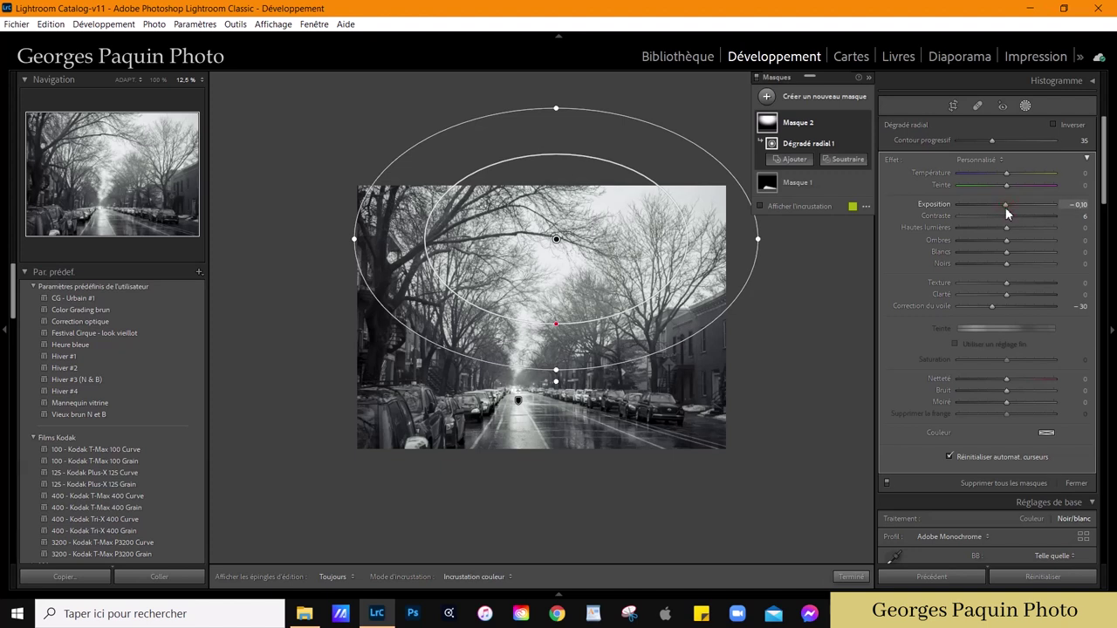
pyautogui.click(851, 576)
pyautogui.click(747, 419)
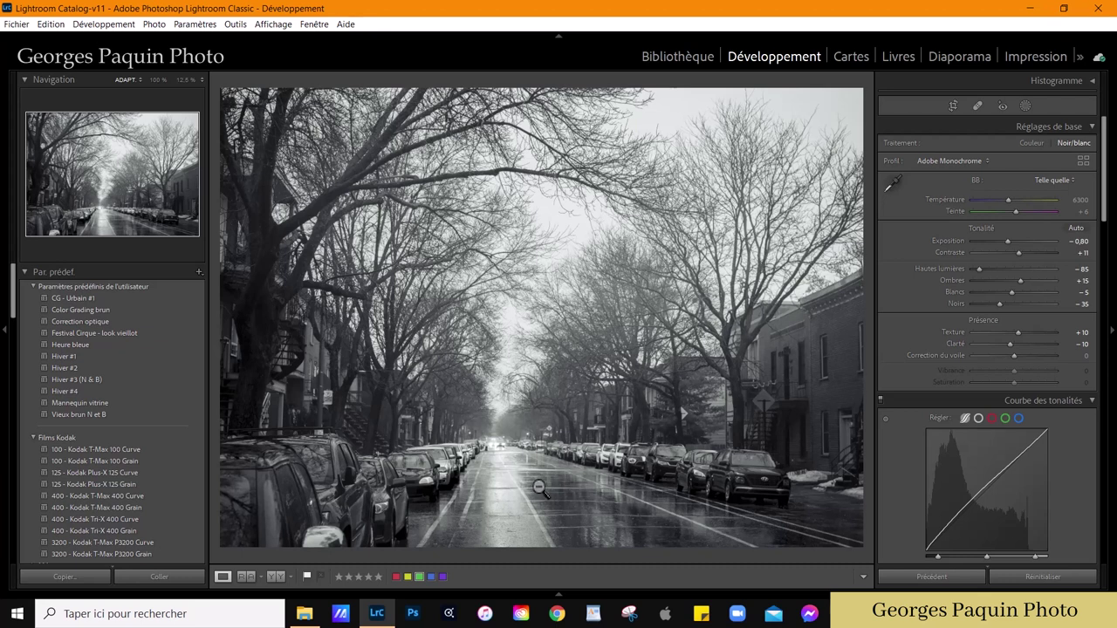
# Step: Switch to the Library Grid view to see all four edited street photos
pyautogui.press('g')
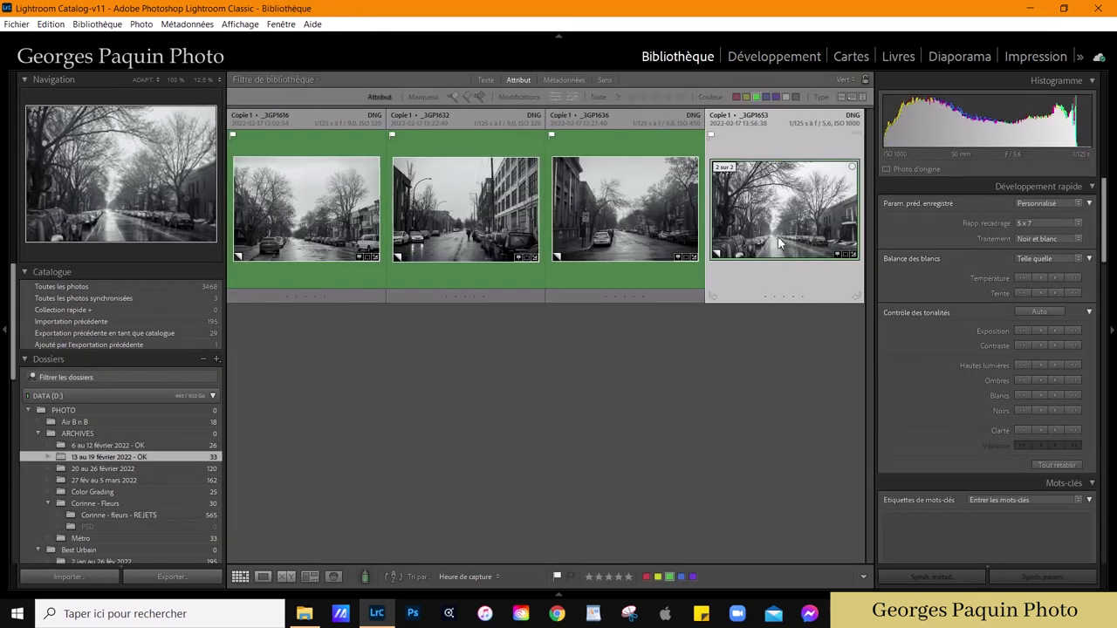